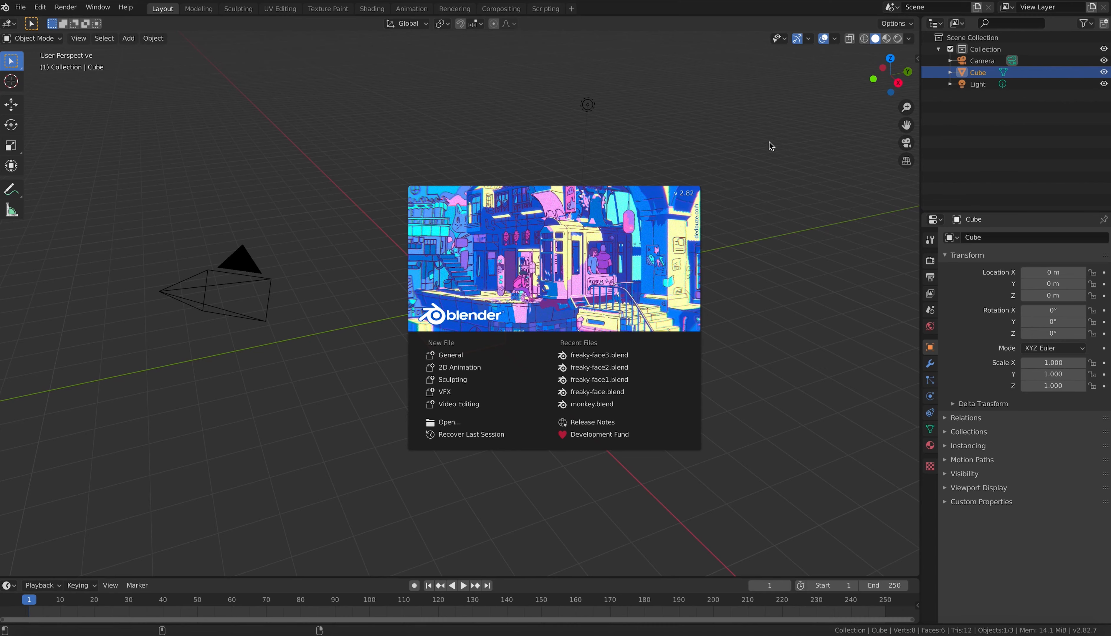
Step: Close the splash, select the camera and cancel a trial move, then make the timeline taller
left_click(771, 146)
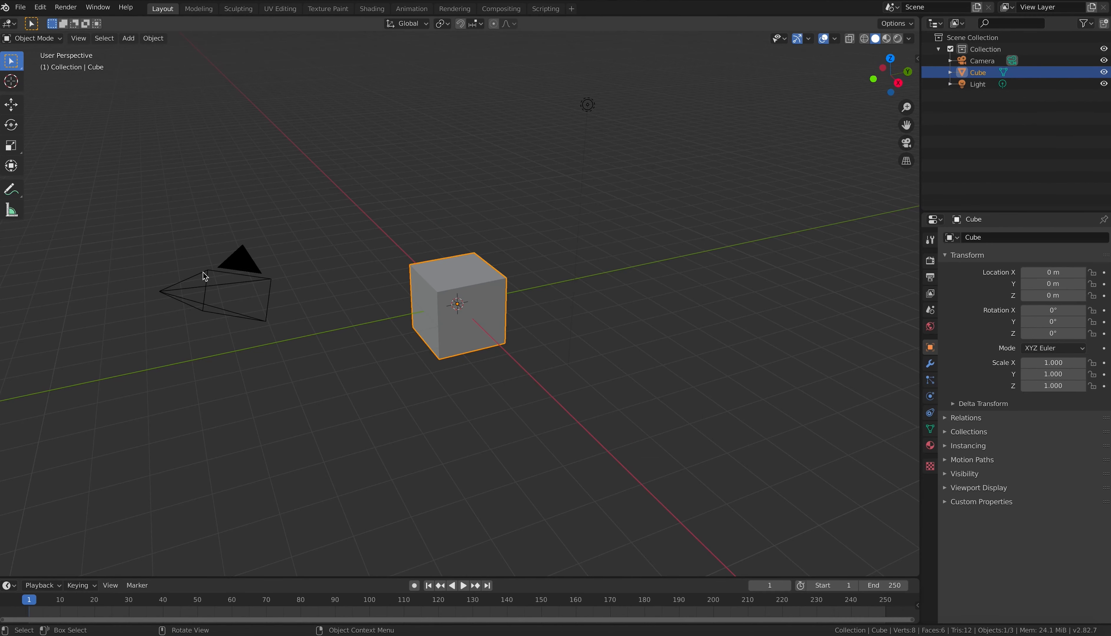
left_click(235, 272)
key("g")
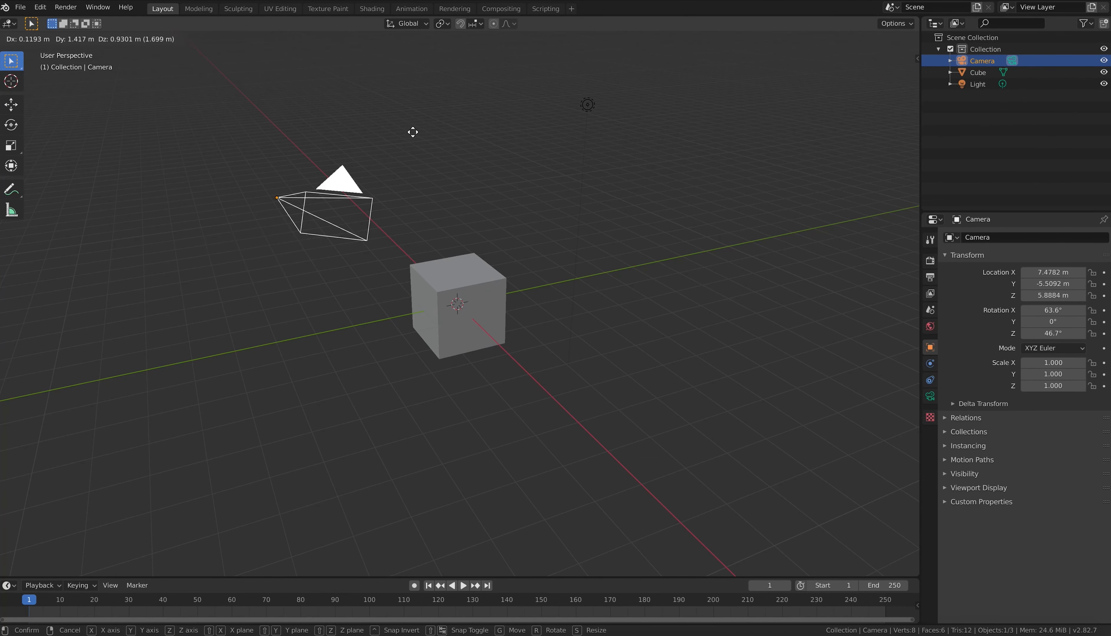
key("Escape")
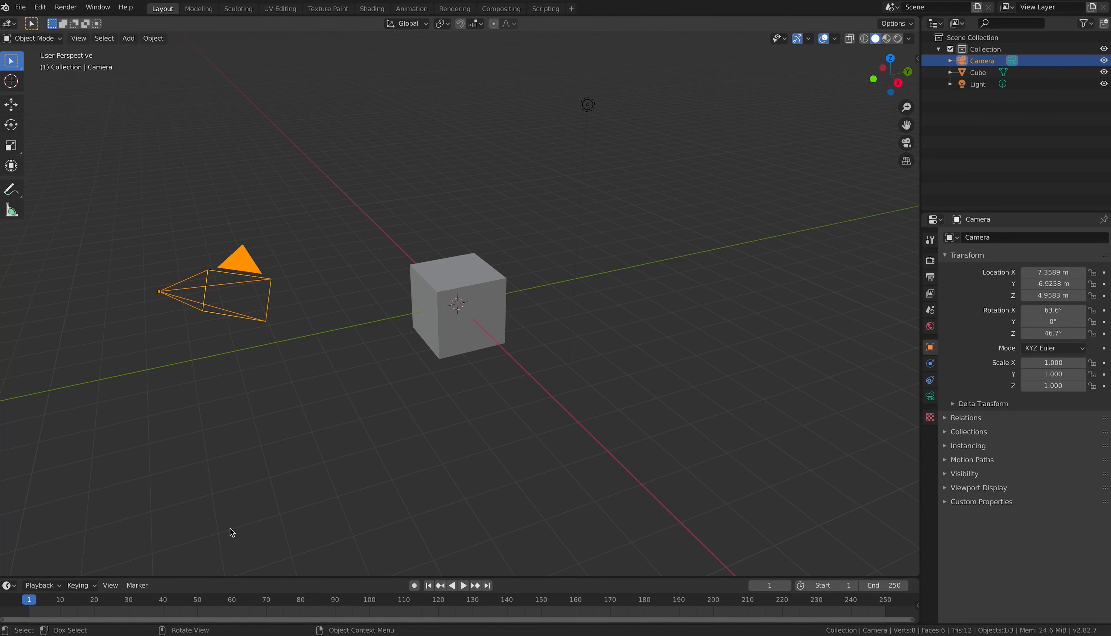
left_click_drag(245, 578, 244, 506)
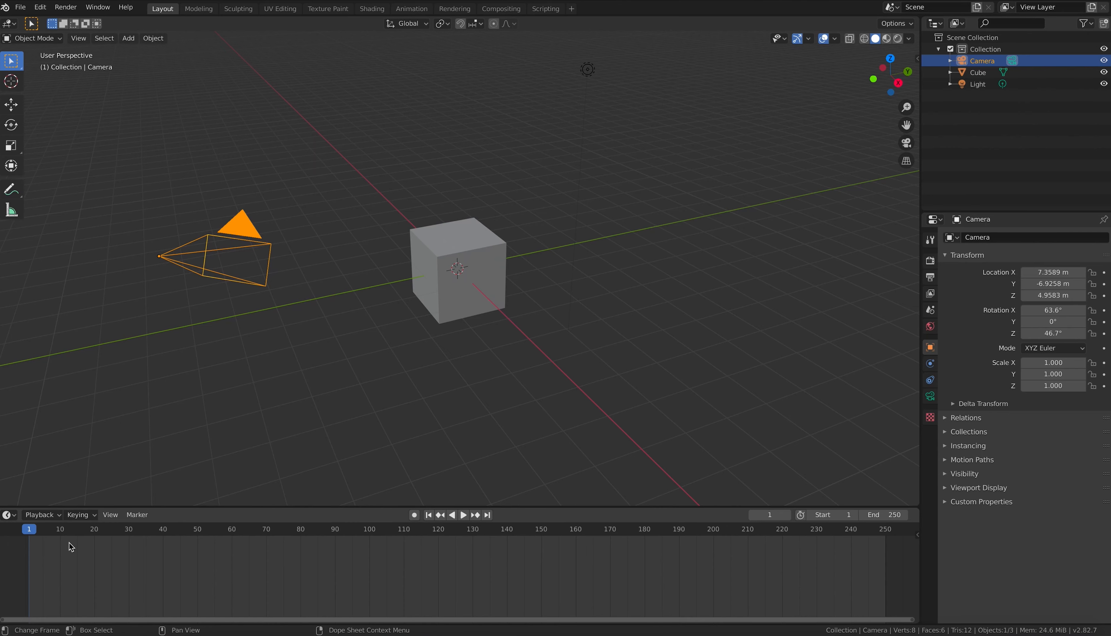
Step: Switch the timeline area to a Dope Sheet and back to a Timeline
left_click(10, 515)
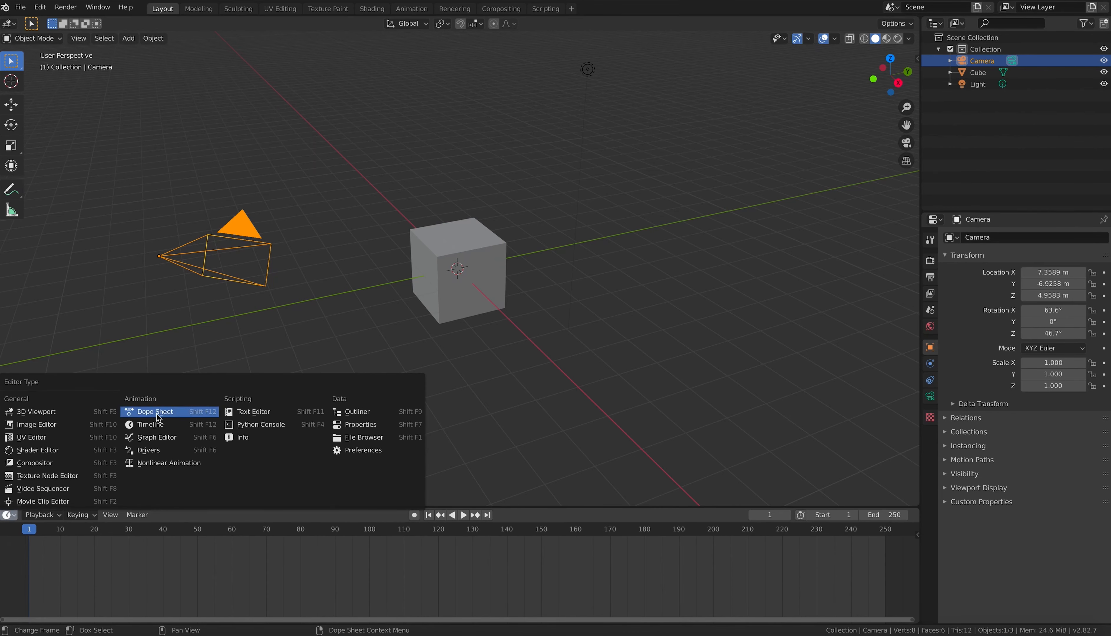
left_click(152, 412)
left_click(10, 515)
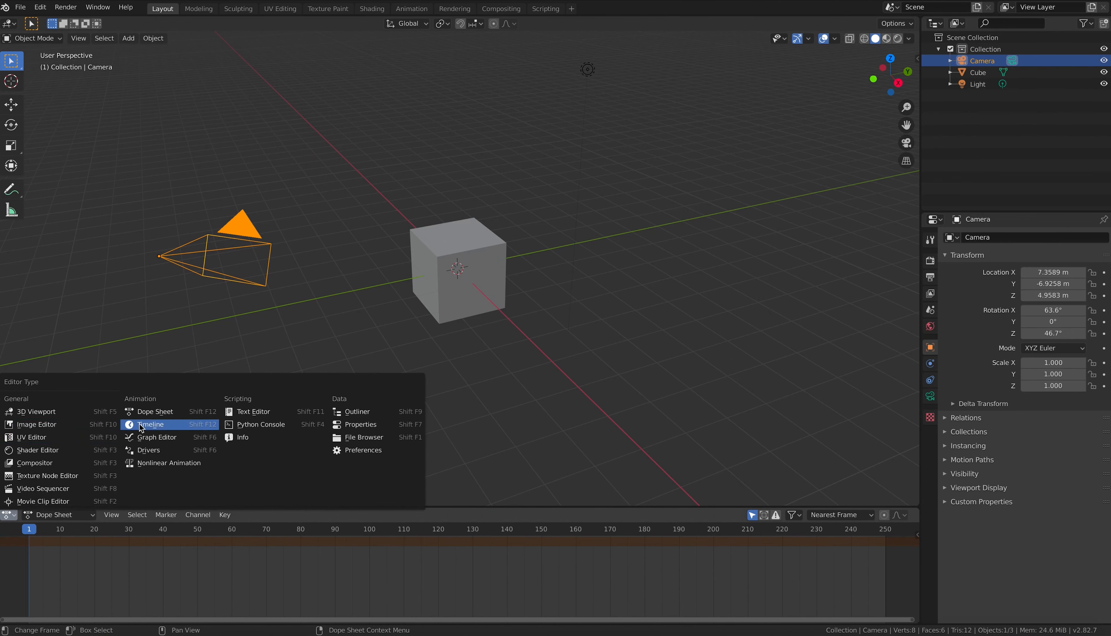
left_click(152, 427)
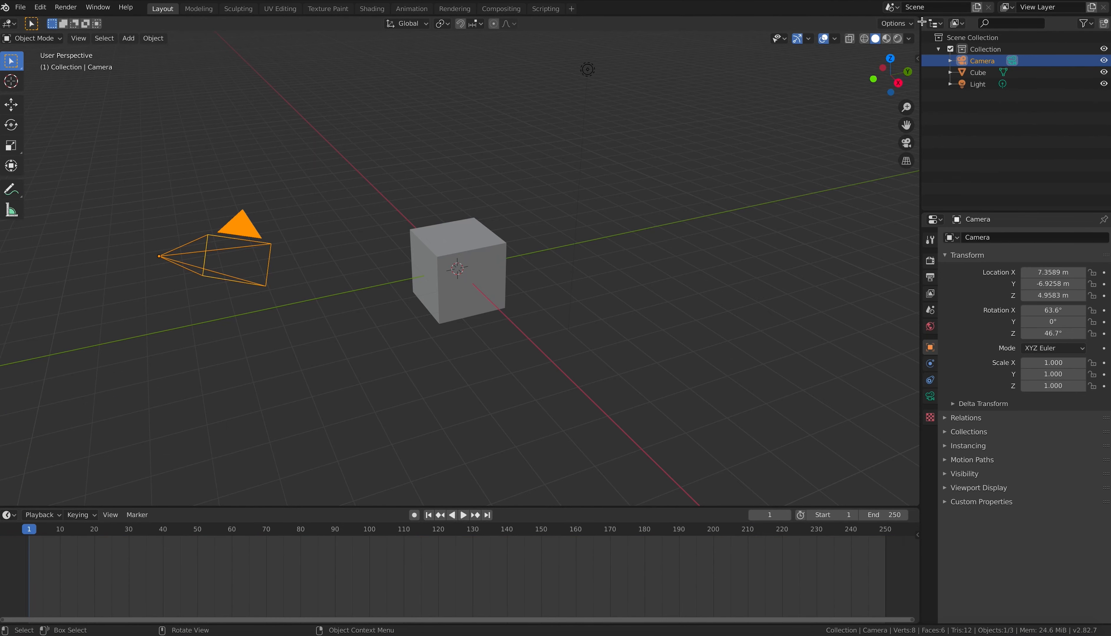
Step: Split the 3D view and make the lower area a resized Dope Sheet editor
left_click_drag(919, 18, 913, 323)
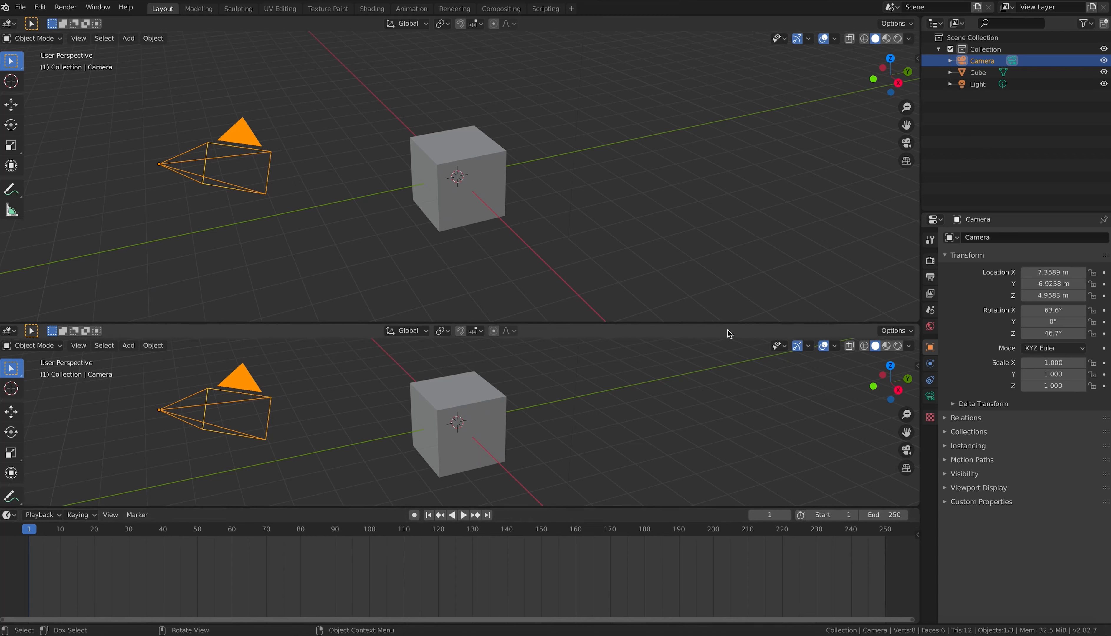
left_click_drag(694, 323, 666, 384)
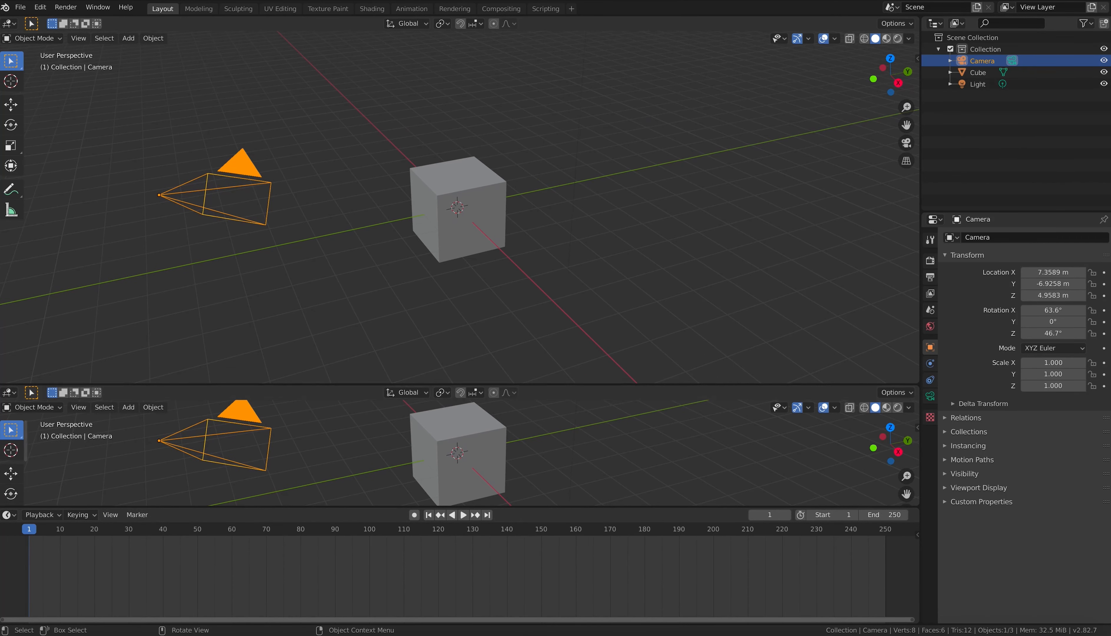
left_click(10, 393)
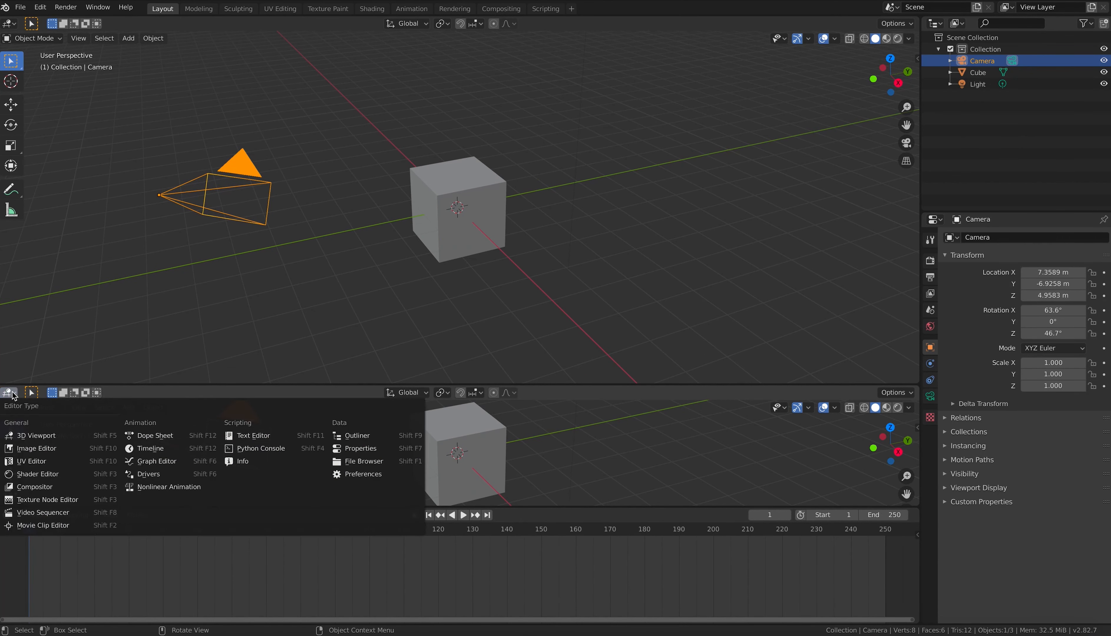
left_click(161, 439)
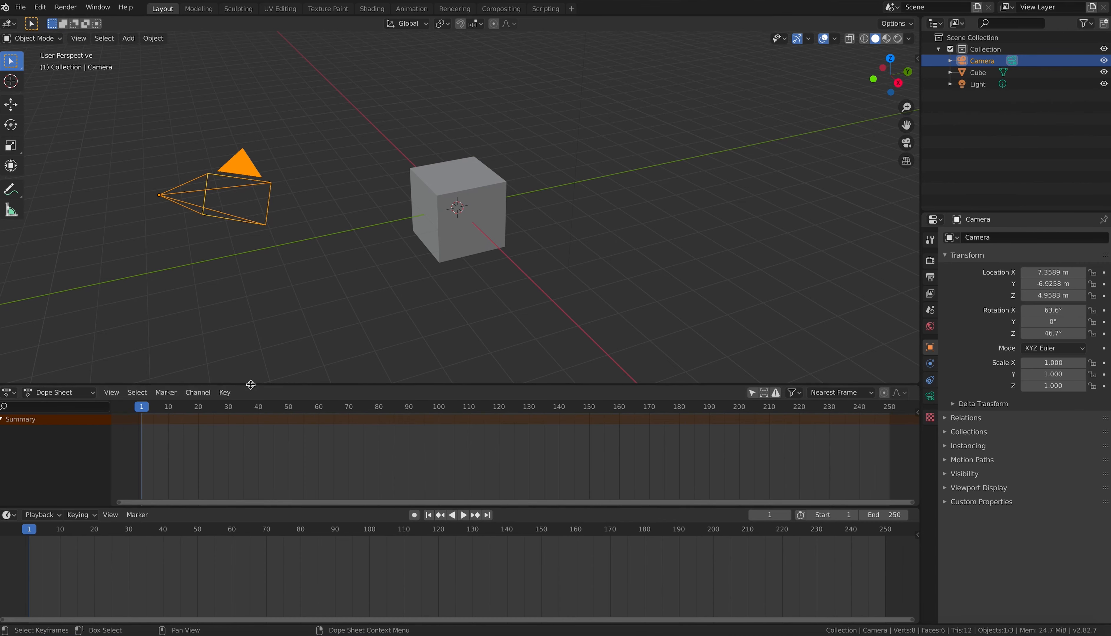
left_click_drag(245, 385, 251, 345)
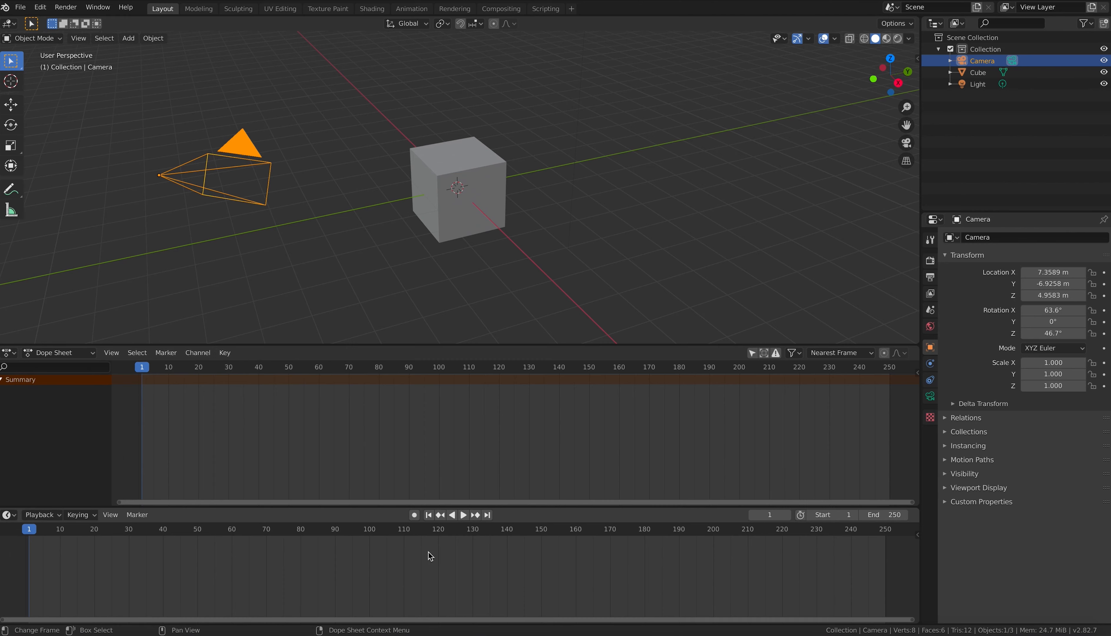
left_click(893, 517)
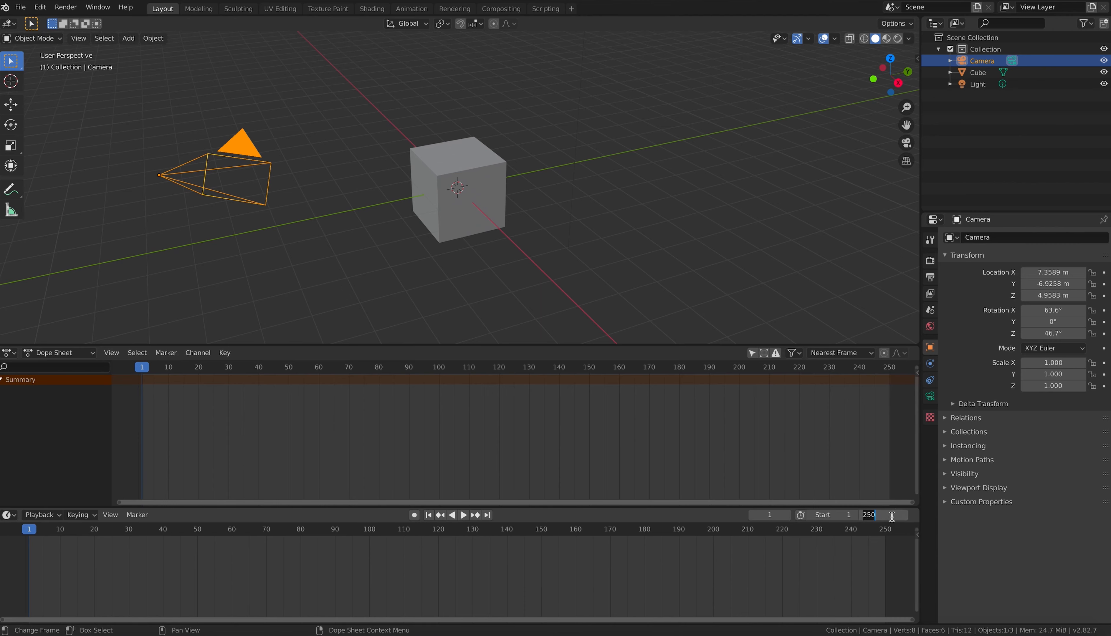
type("1000")
key("Return")
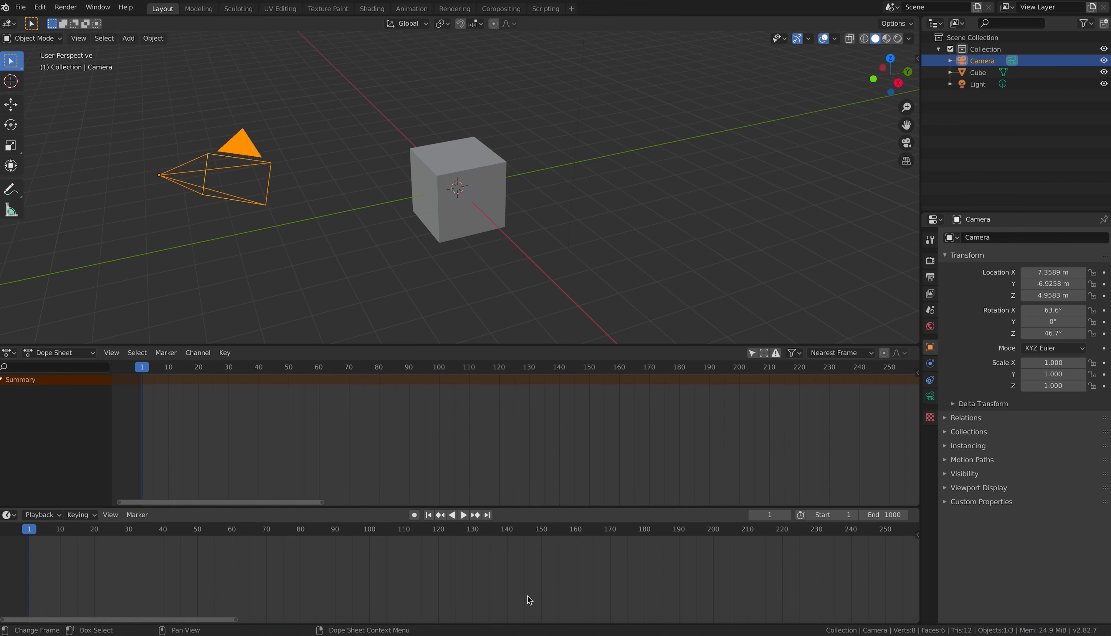
scroll(665, 608, "down", 10)
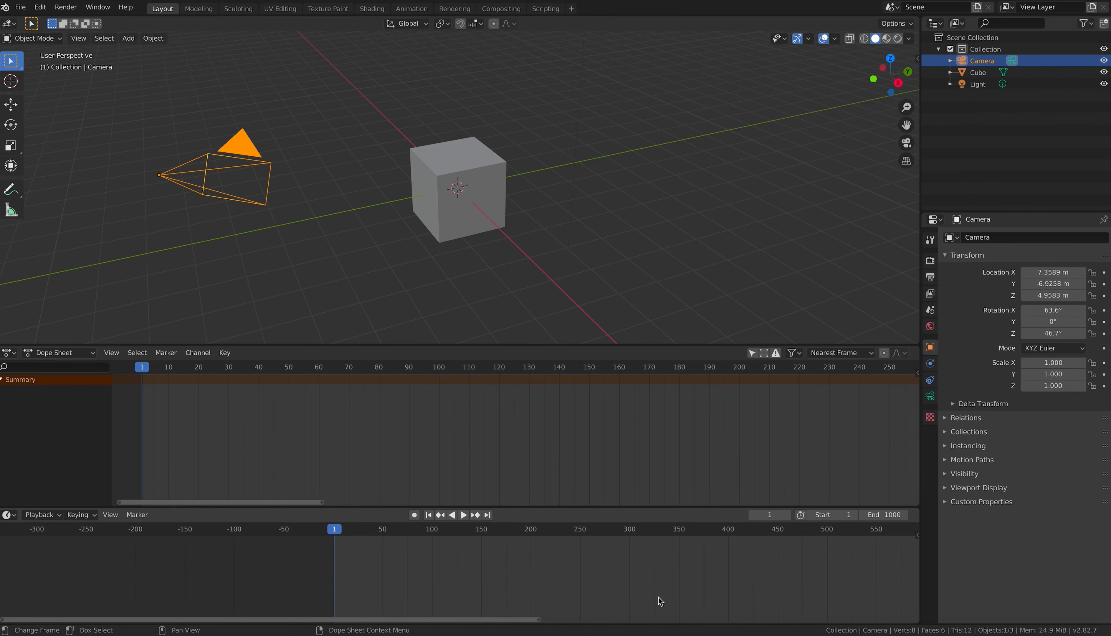
scroll(660, 601, "down", 3)
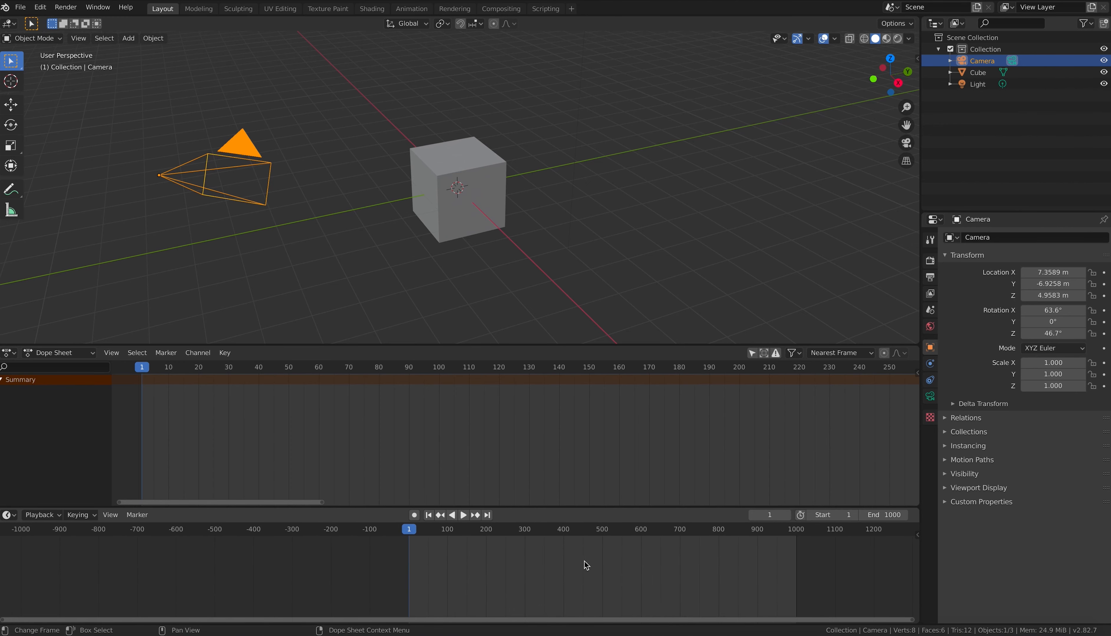
scroll(587, 565, "up", 10)
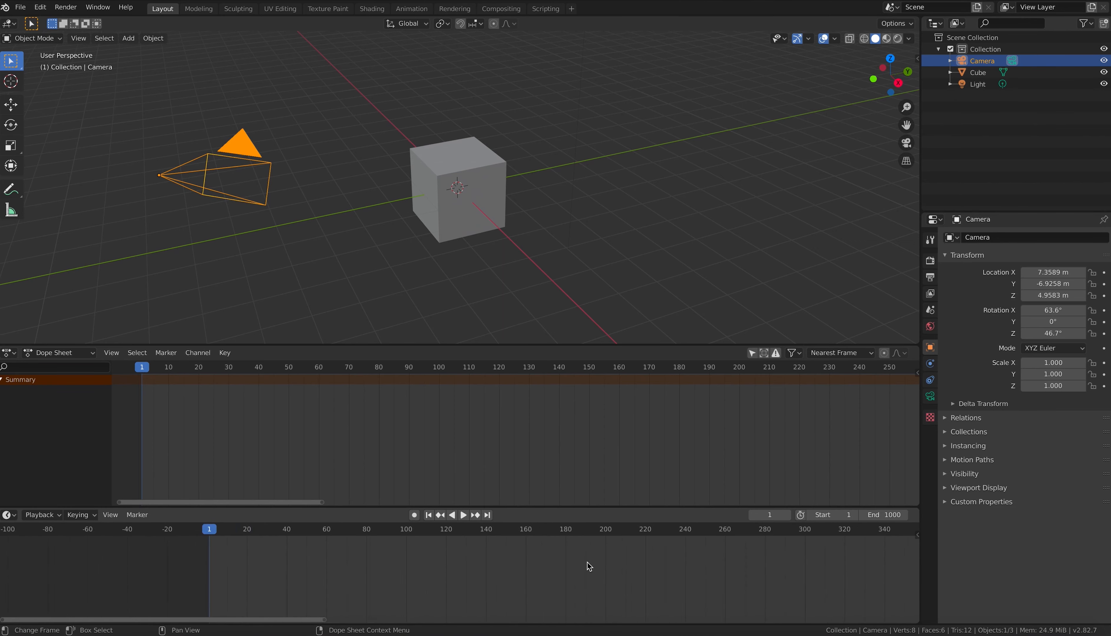
mouse_move(588, 562)
middle_mouse_down()
mouse_move(422, 572)
mouse_move(590, 583)
middle_mouse_up()
left_click(887, 514)
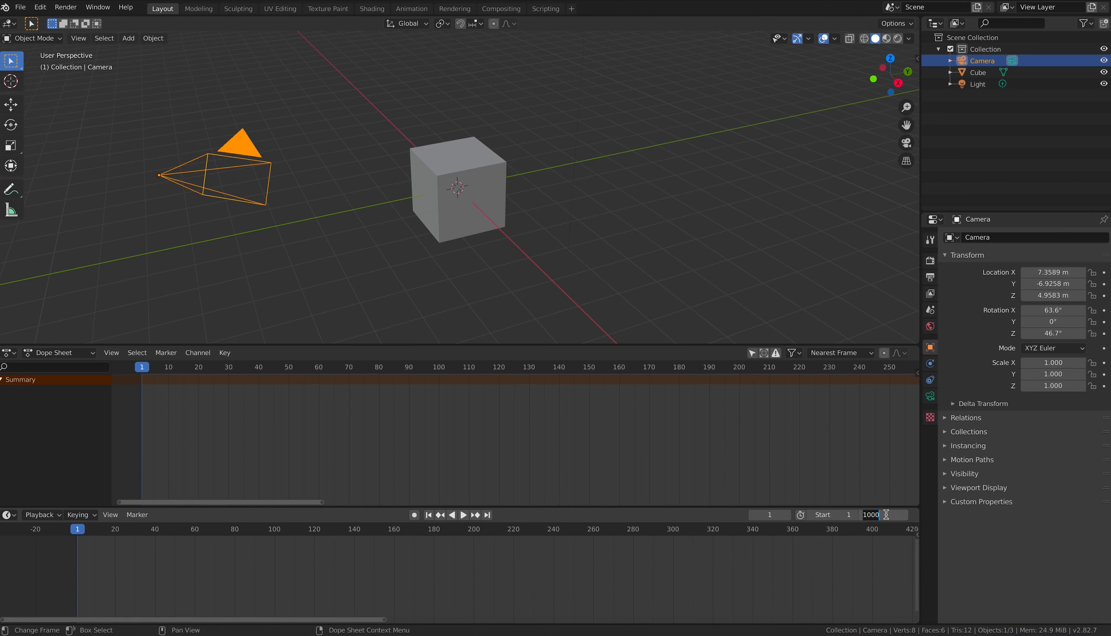
type("250")
key("Return")
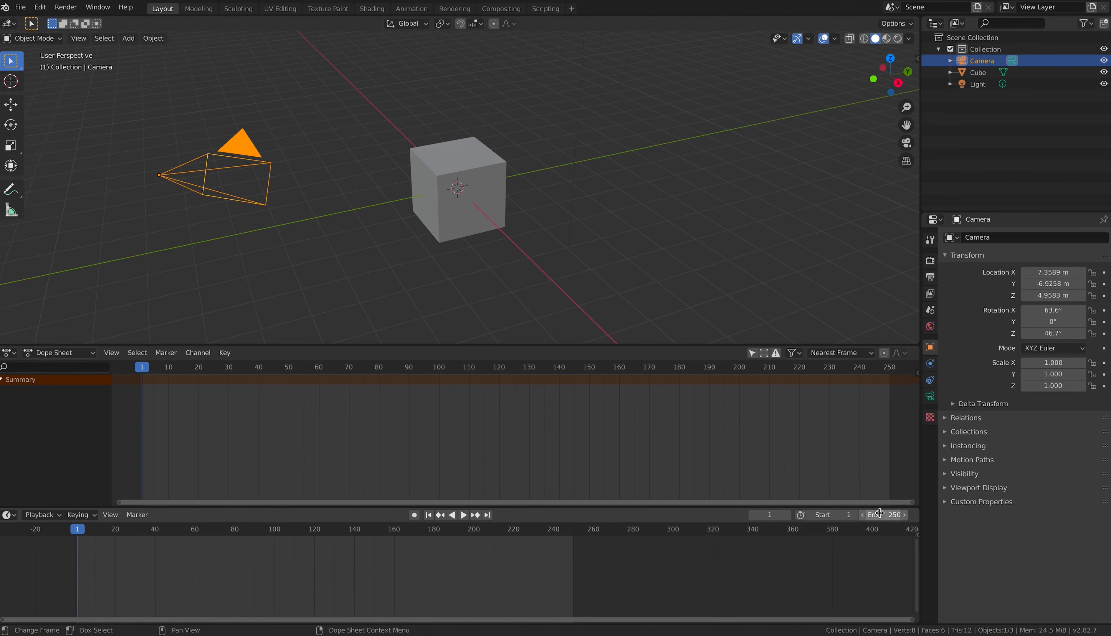
scroll(456, 569, "down", 2)
scroll(456, 567, "up", 4)
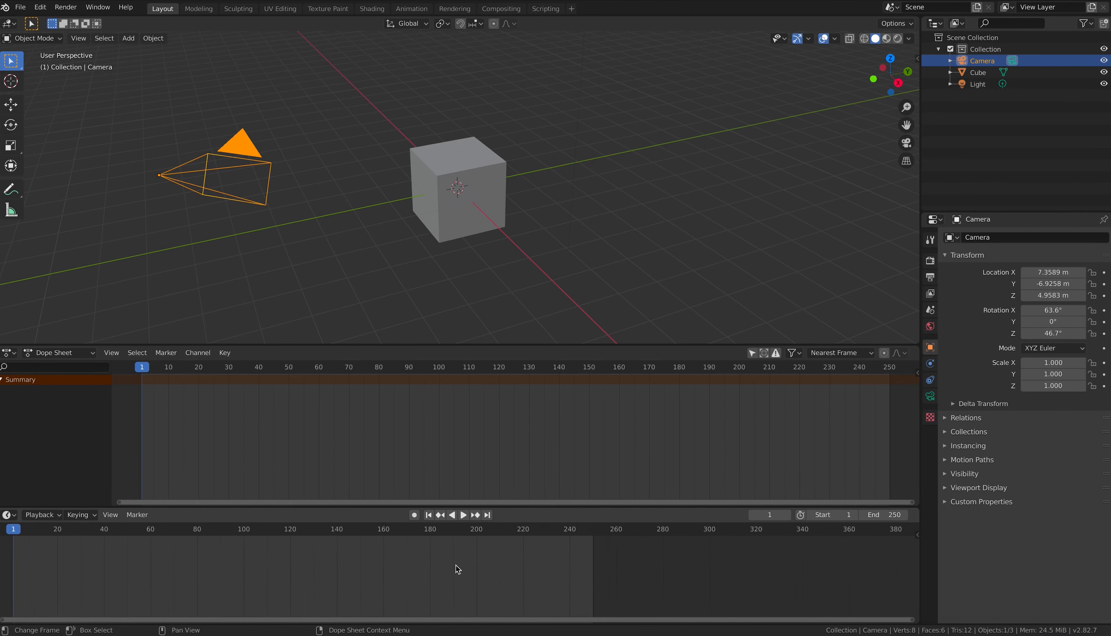
middle_click_drag(457, 566, 555, 562)
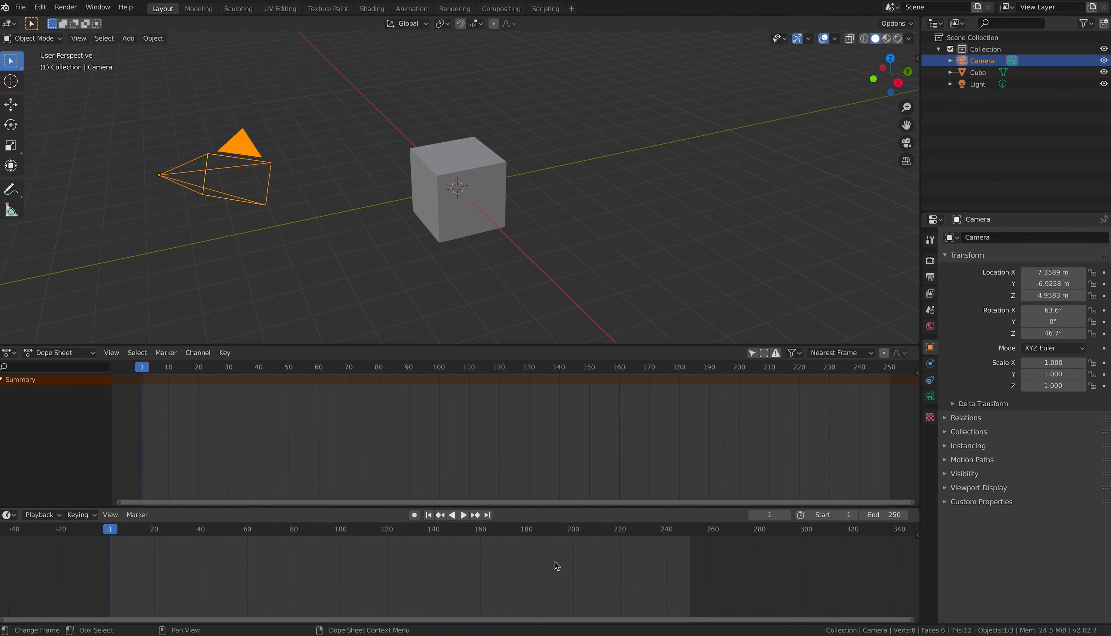
scroll(554, 562, "up", 1)
middle_click_drag(531, 562, 565, 563)
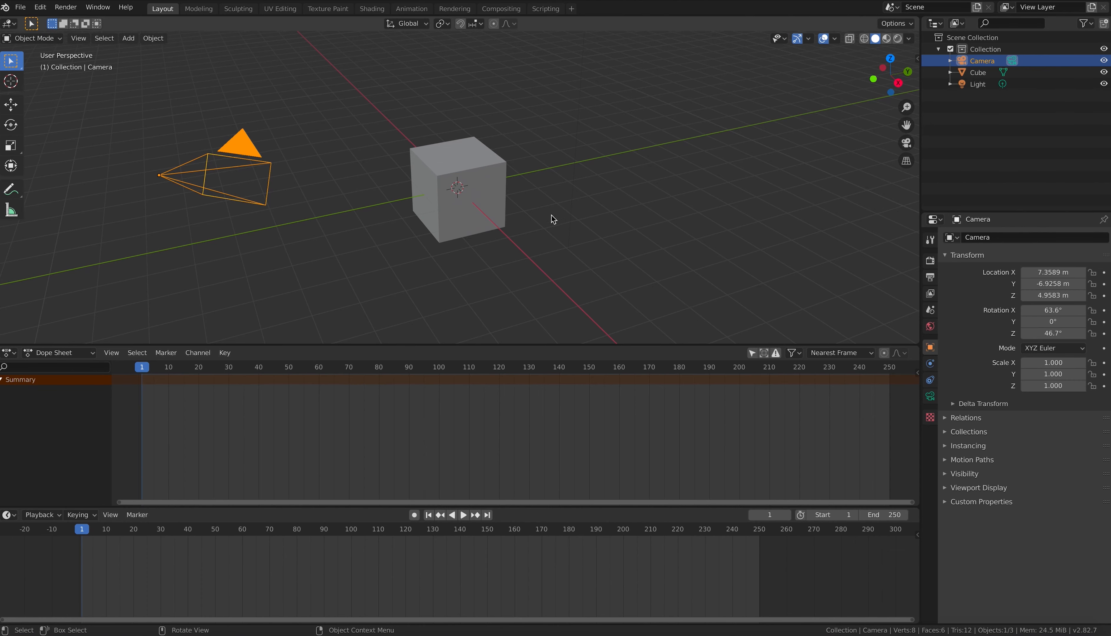
Step: Select the cube, cancel trial moves and rotations, and call up the Insert Keyframe menu
left_click(474, 183)
key("g")
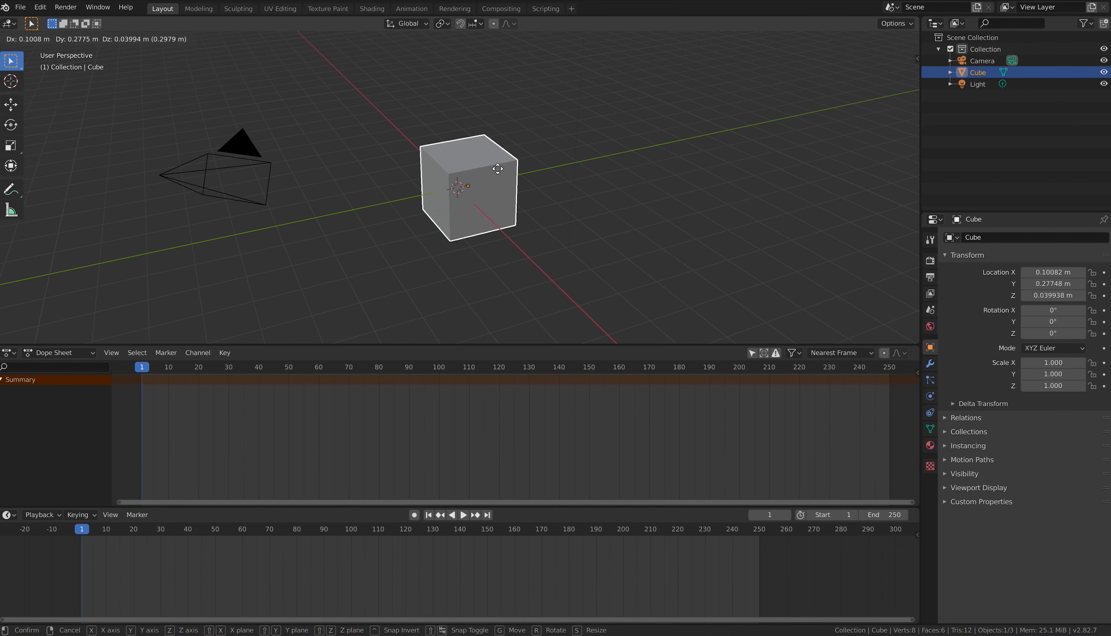
key("Escape")
key("r")
key("Escape")
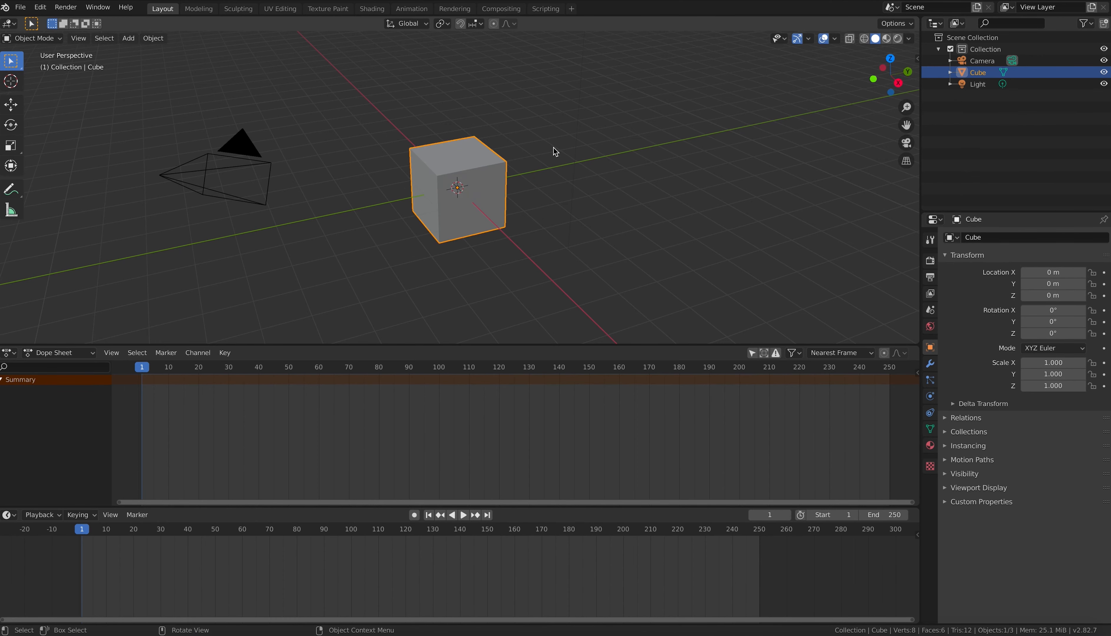
key("r")
key("Escape")
key("i")
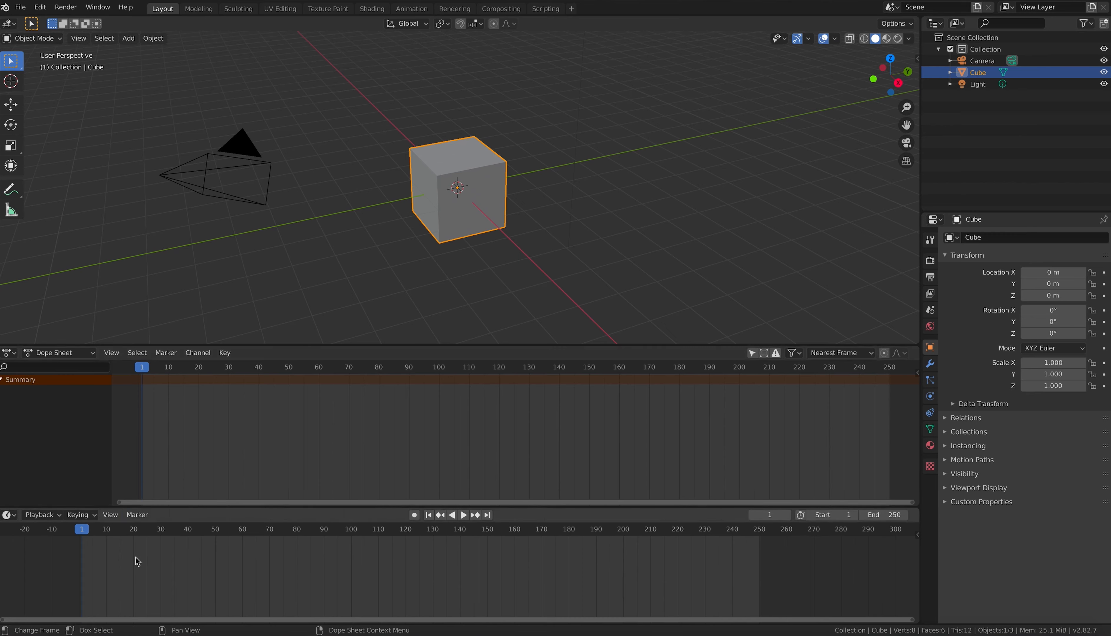
Step: Key the cube's location at frame 1 and further right at frame 70, then preview it
left_click_drag(174, 507, 177, 494)
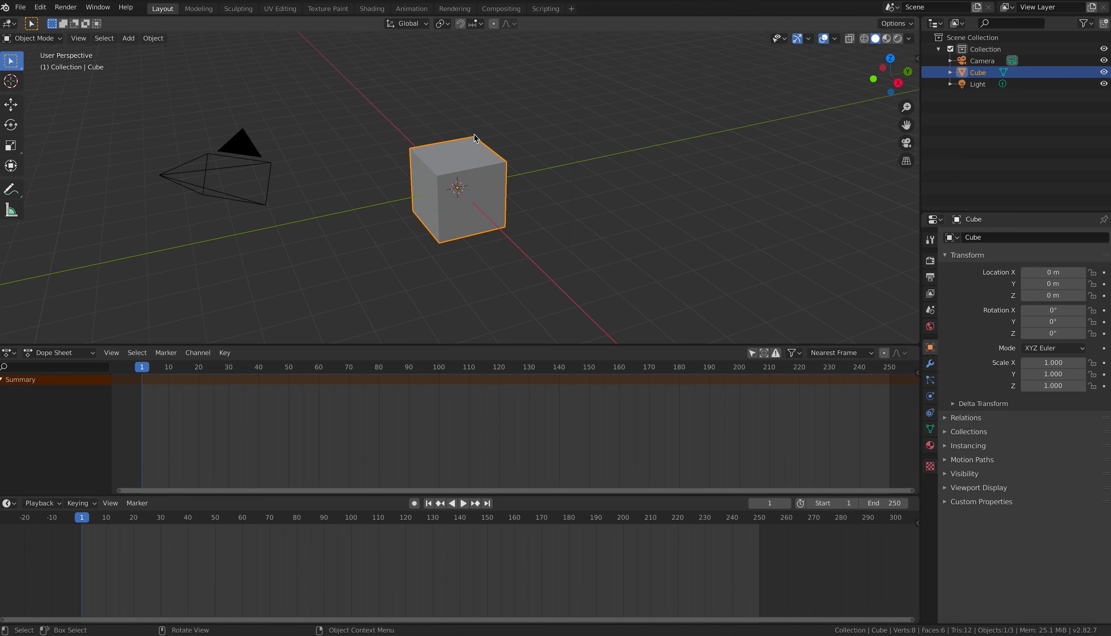
key("i")
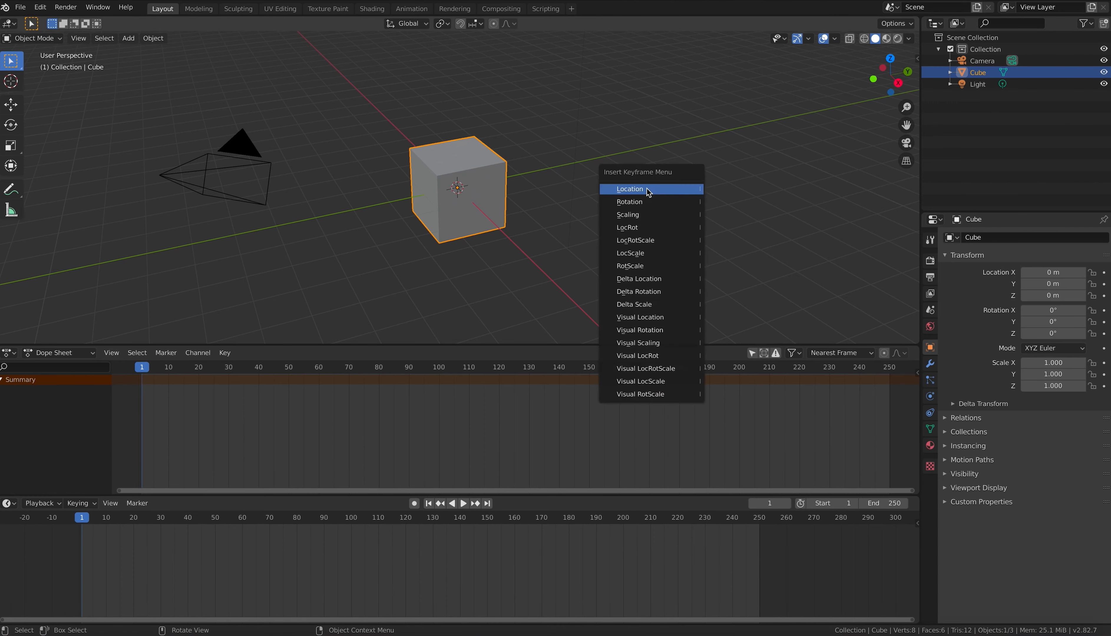
left_click(649, 193)
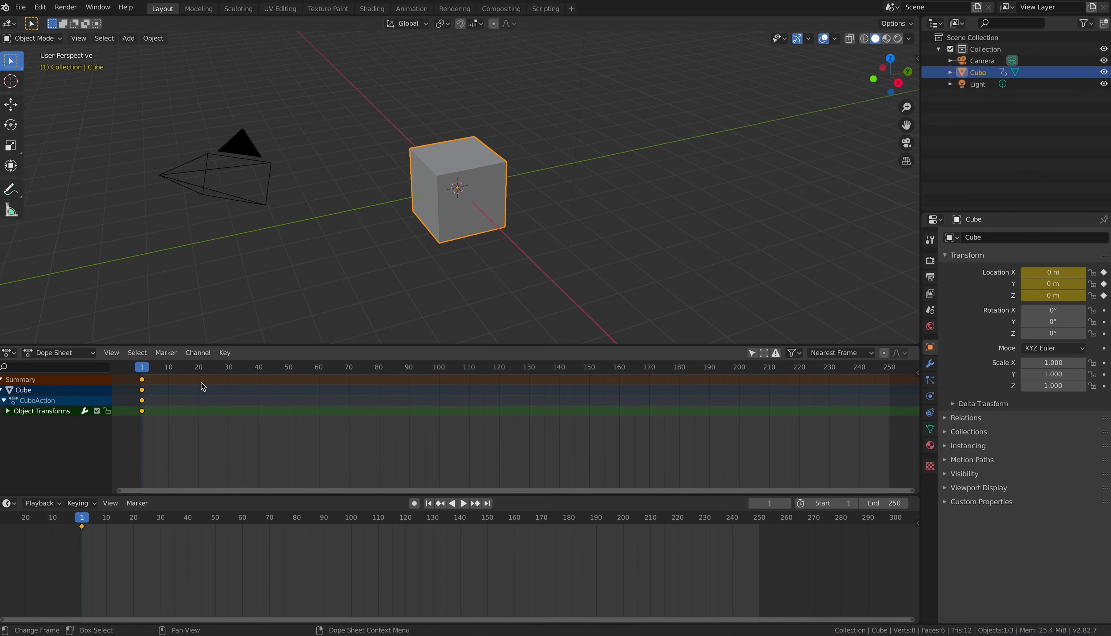
left_click(354, 367)
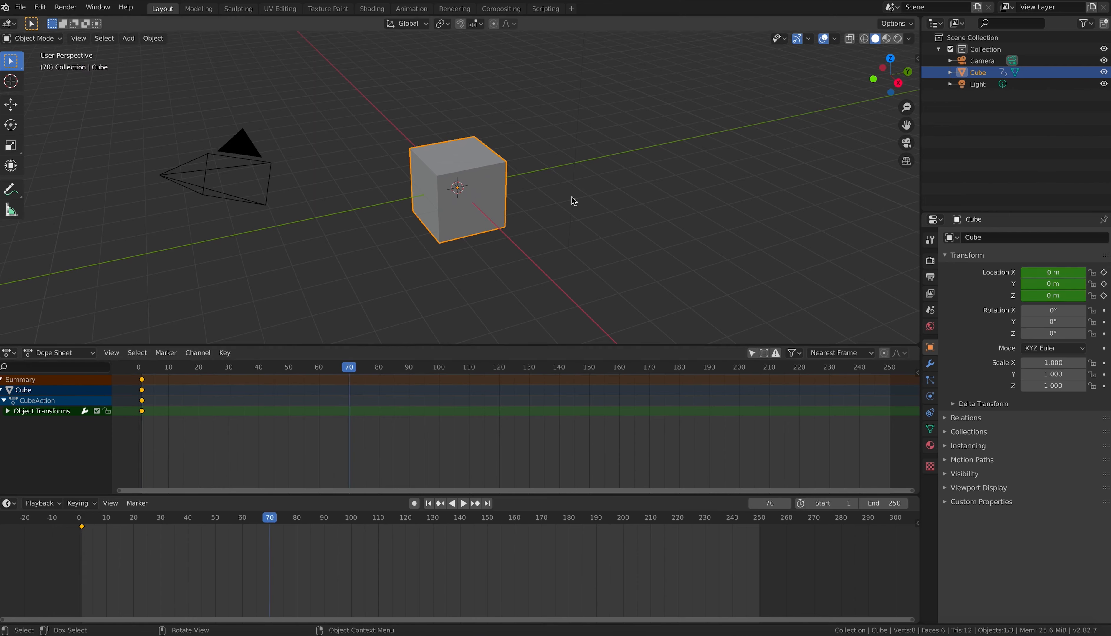
key("g")
left_click(728, 191)
key("i")
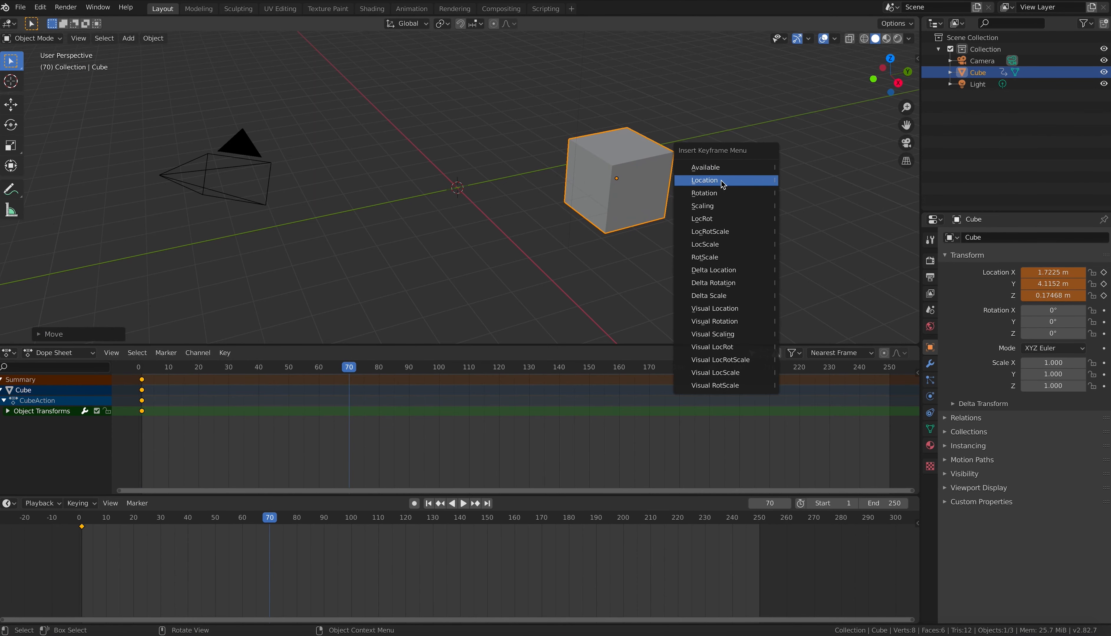
left_click(723, 181)
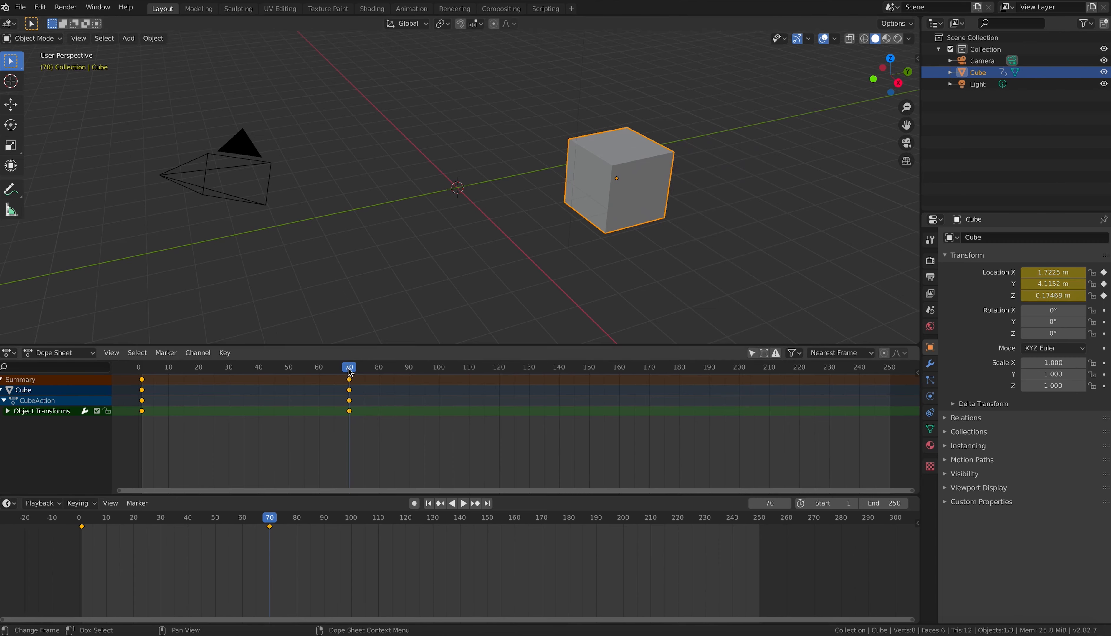
left_click(255, 369)
key("space")
left_click_drag(255, 370, 417, 369)
key("space")
Step: Delete all cube keyframes, move it back near the origin, and enable Auto Keying
key("x")
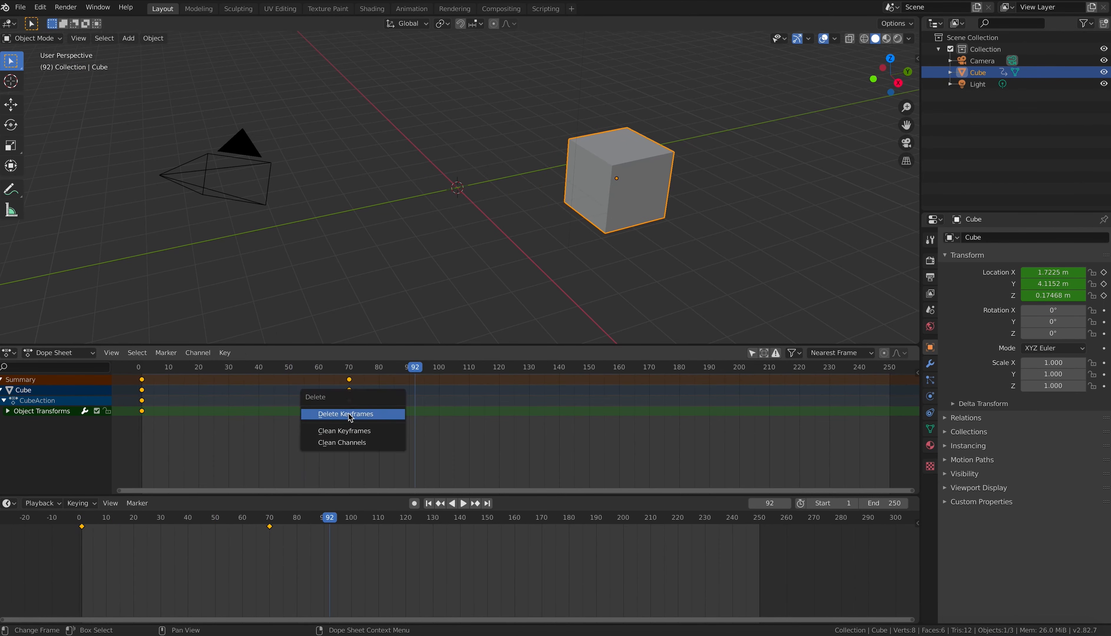
left_click(351, 416)
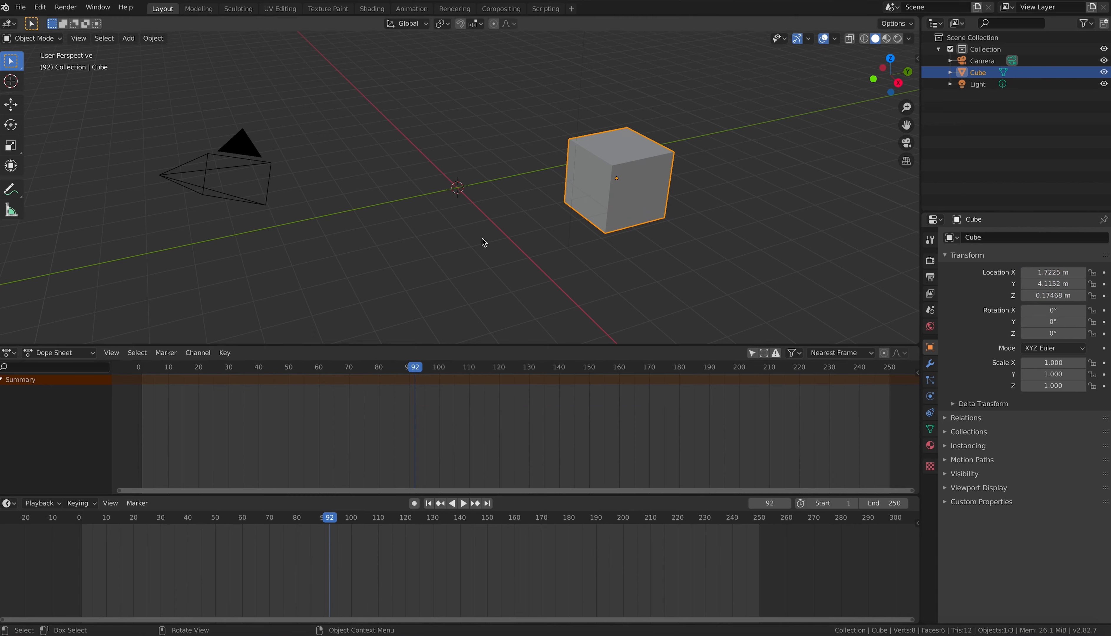
left_click_drag(627, 178, 458, 169)
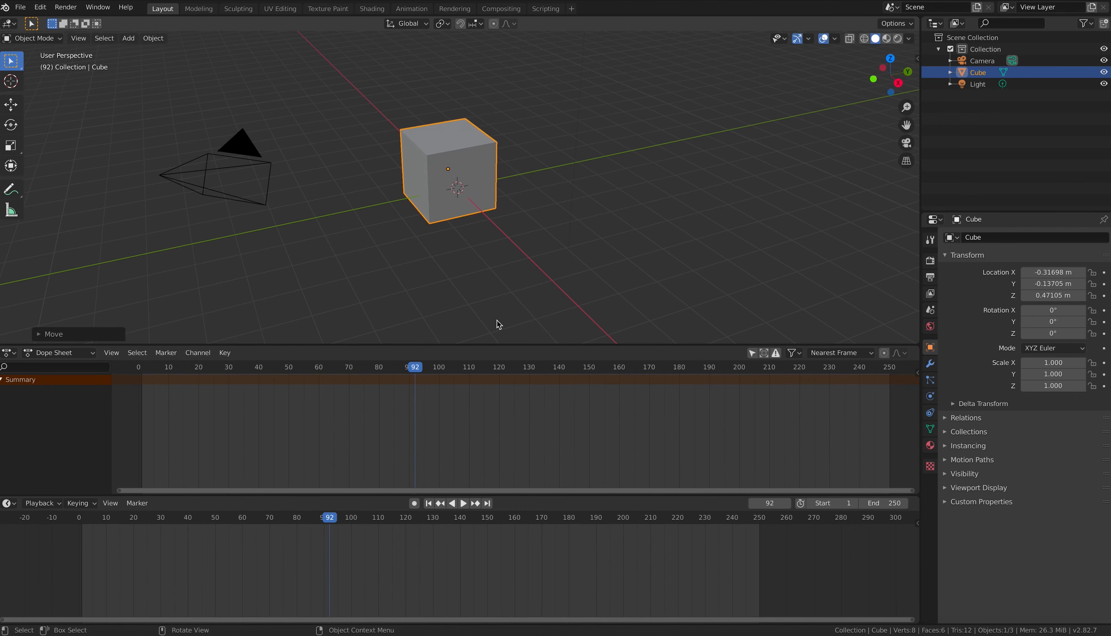
left_click(415, 504)
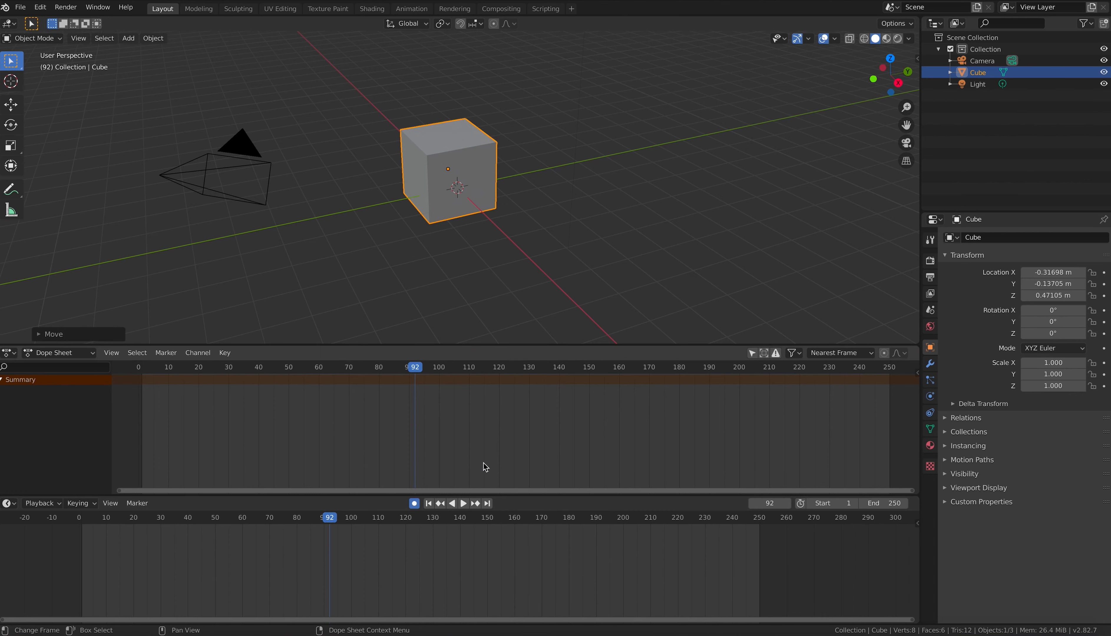
Step: Auto-key cube positions at frame 92 and further left at frame 3, then review playback
key("g")
left_click(487, 158)
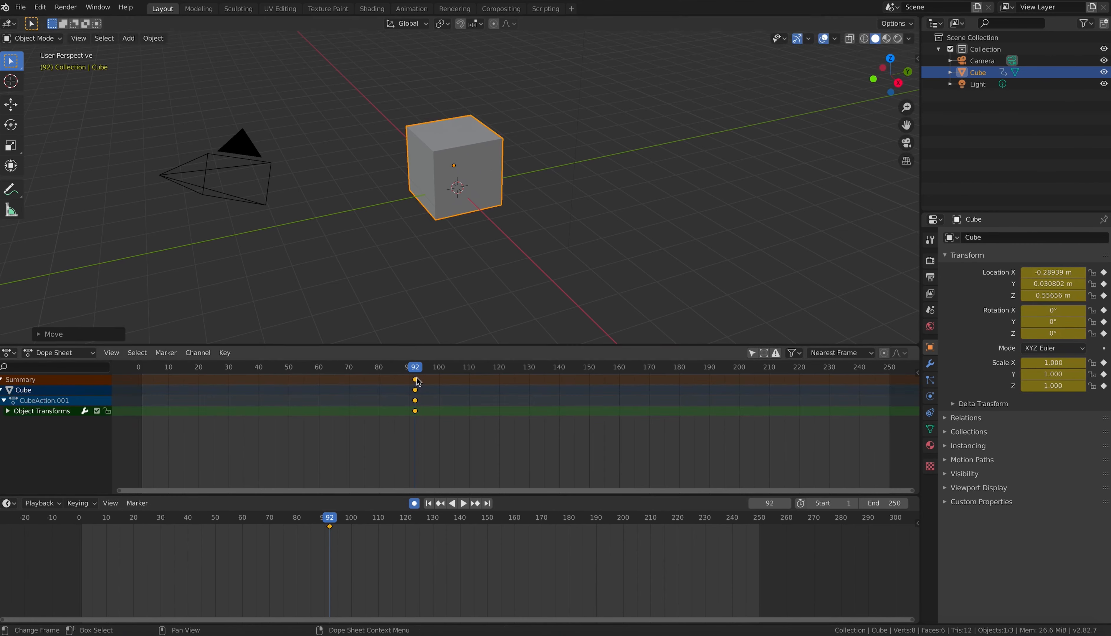
left_click_drag(415, 372, 147, 370)
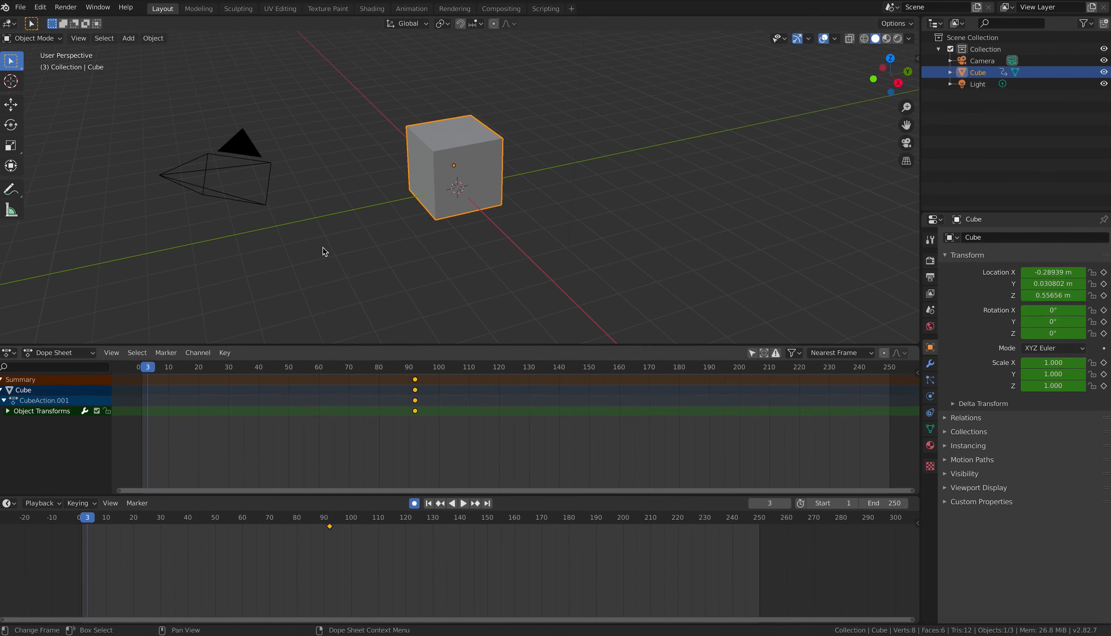
key("g")
left_click(410, 176)
key("space")
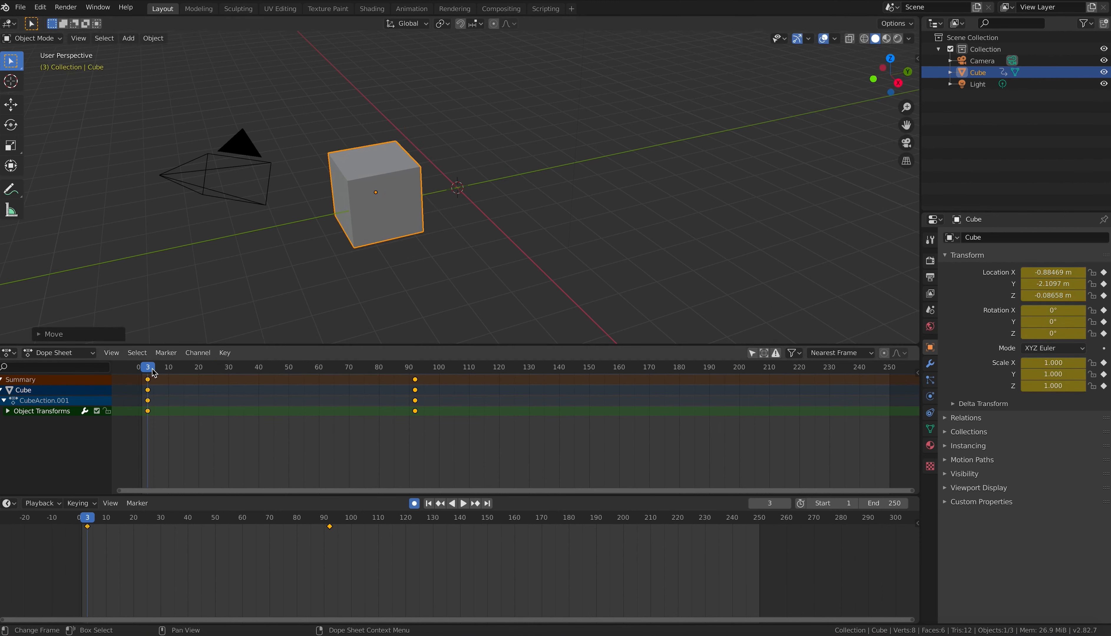
left_click_drag(236, 365, 650, 304)
Step: Auto-key further cube positions at frames 170 (right), 57 (raised) and 137
key("g")
left_click(610, 179)
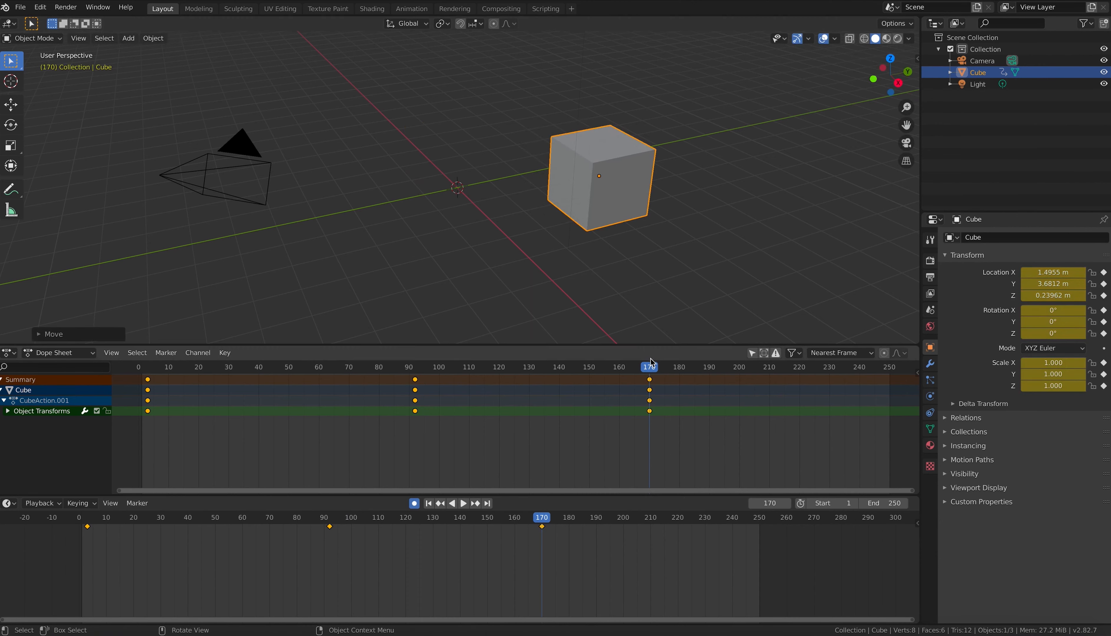
left_click_drag(649, 372, 550, 374)
key("g")
left_click(339, 123)
key("g")
left_click(546, 256)
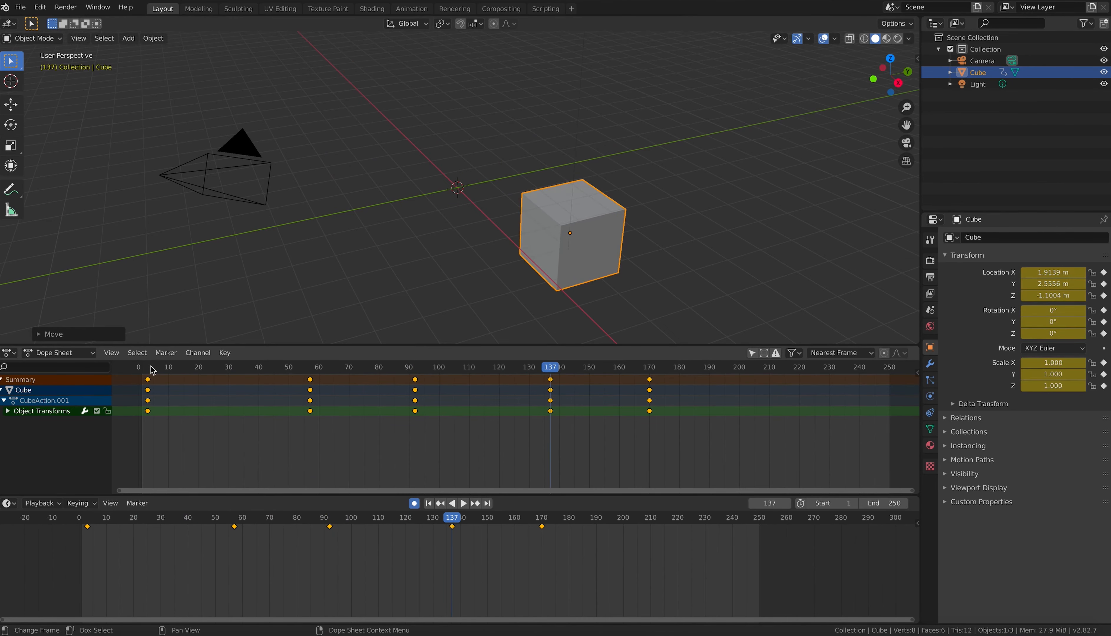
left_click_drag(152, 369, 87, 496)
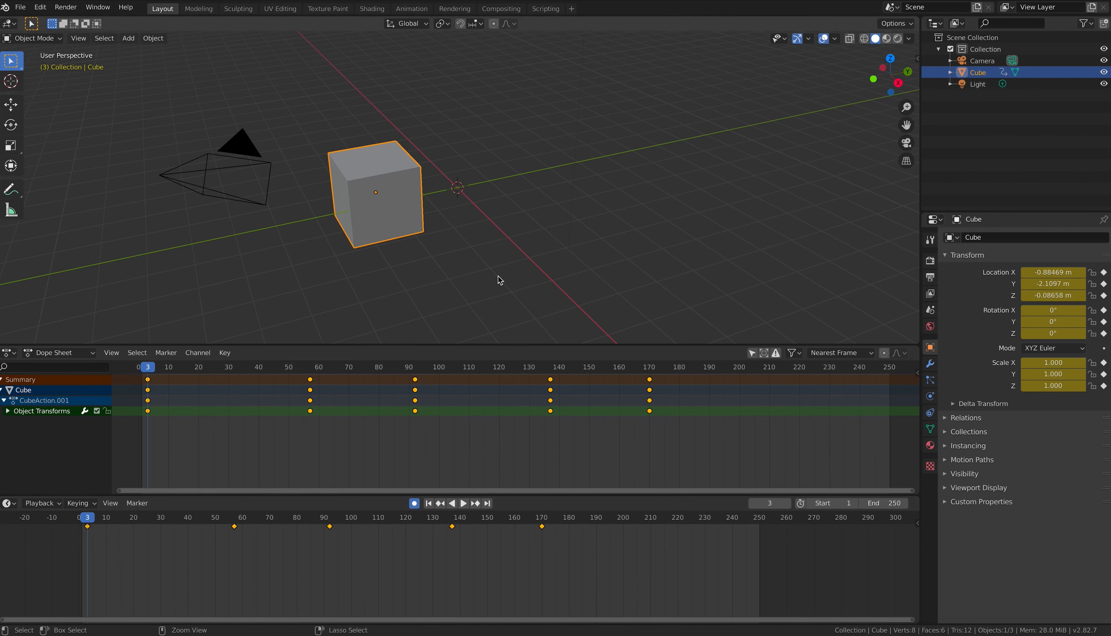
Step: Undo the wandering moves and key the cube's location, rotation and scale at frame 1
key("ctrl+z")
key("ctrl+z")
key("ctrl+z")
key("ctrl+z")
key("ctrl+z")
key("ctrl+z")
key("ctrl+z")
key("ctrl+z")
key("ctrl+z")
key("ctrl+z")
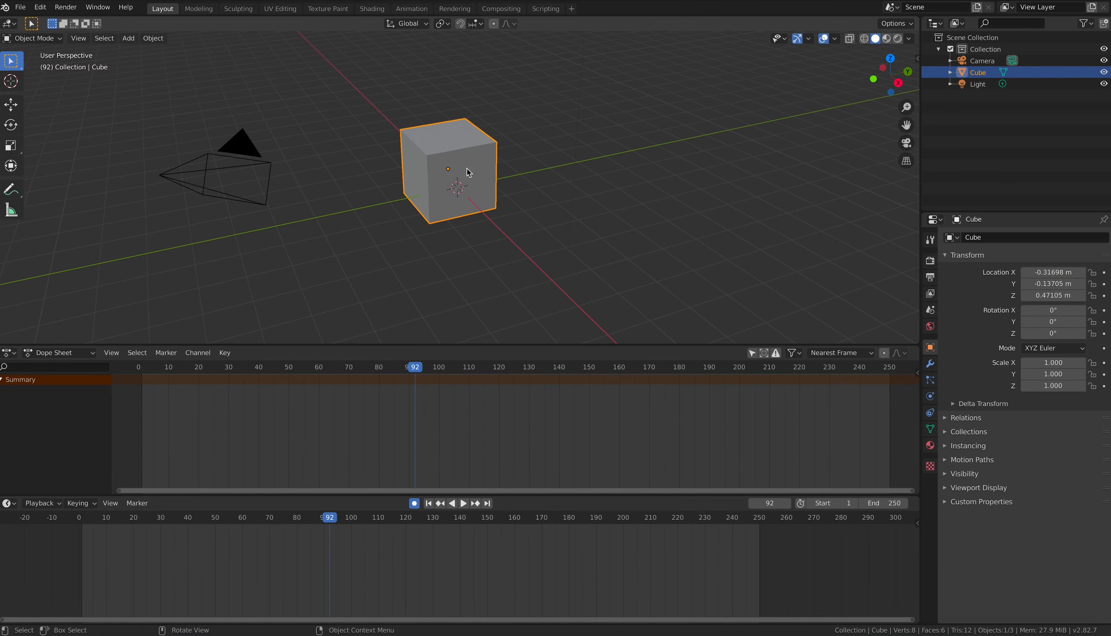
left_click_drag(417, 367, 143, 364)
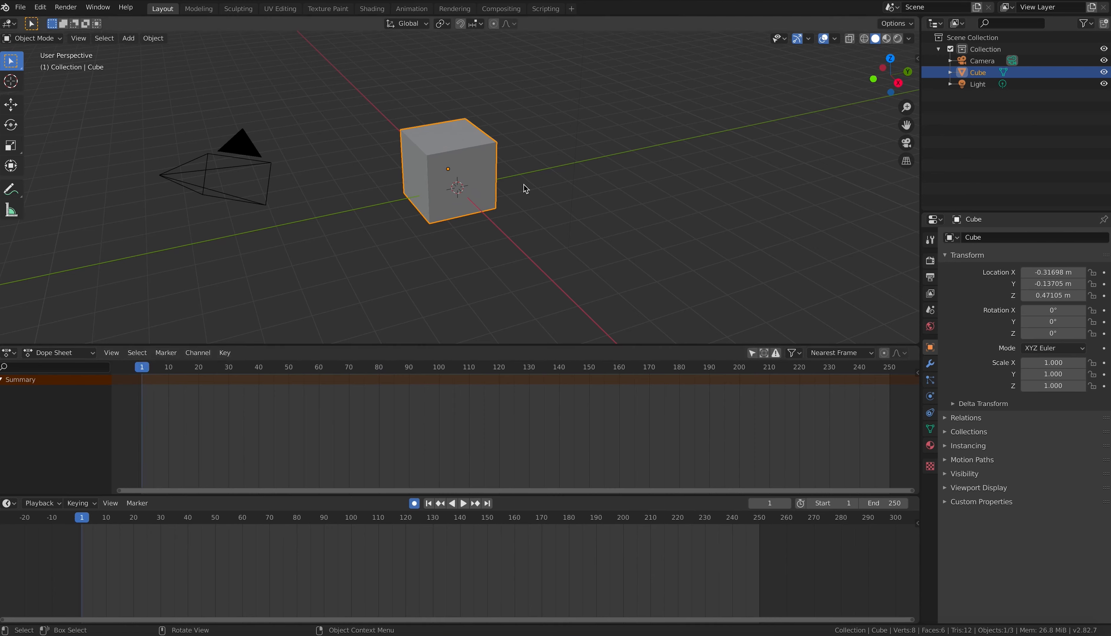
key("i")
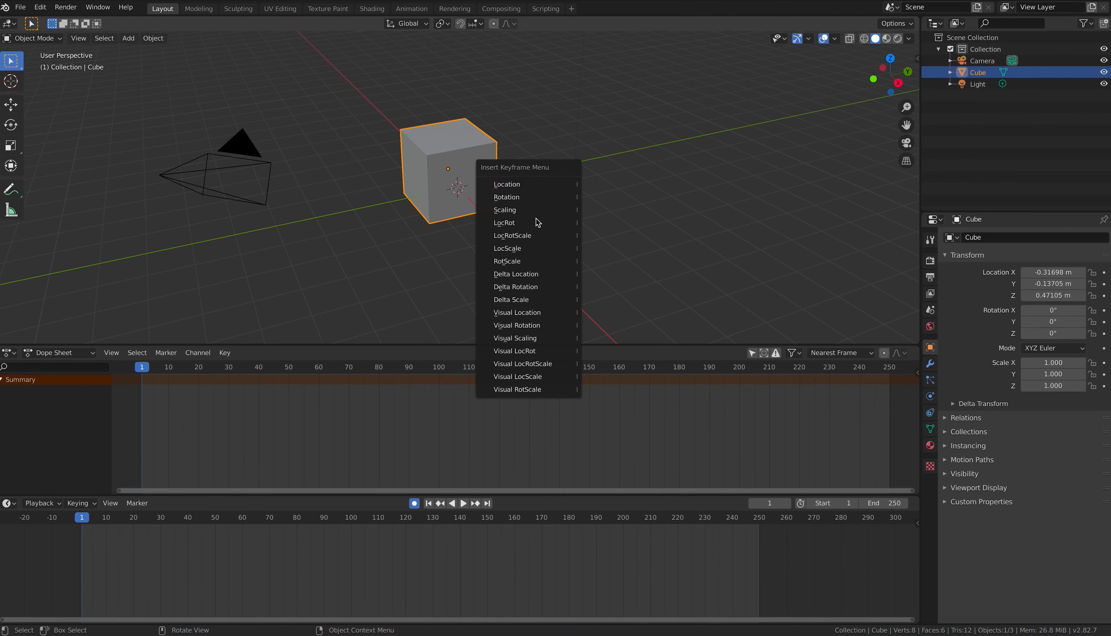
left_click(538, 238)
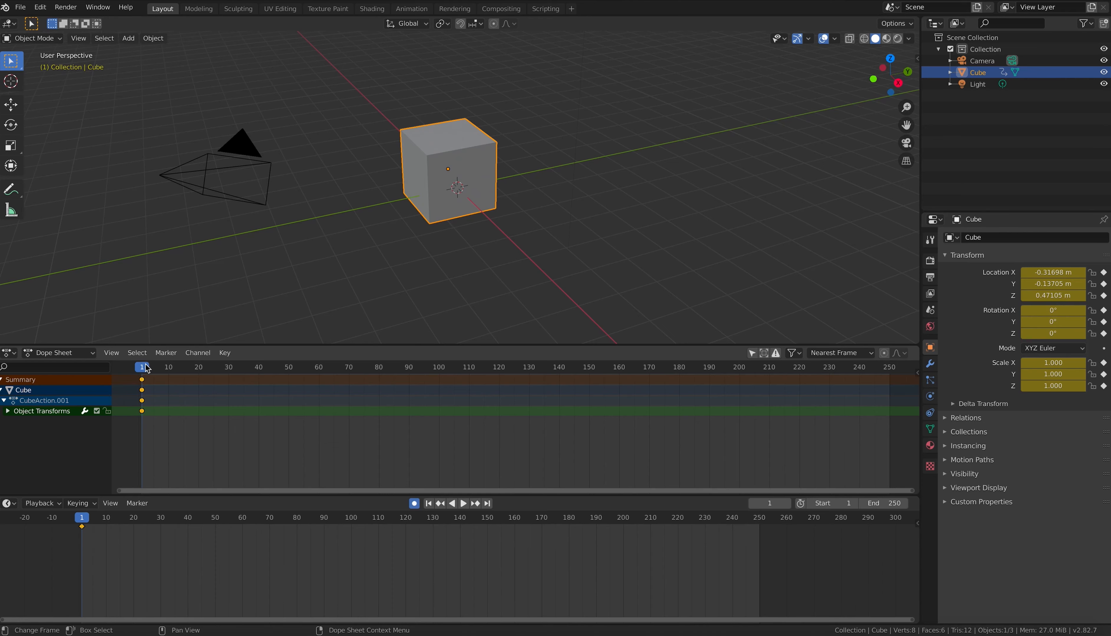
Step: Go to frame 25 and show the Output properties (frames 1–250, 24 fps)
mouse_move(145, 365)
left_mouse_down()
mouse_move(157, 368)
mouse_move(139, 369)
left_mouse_up()
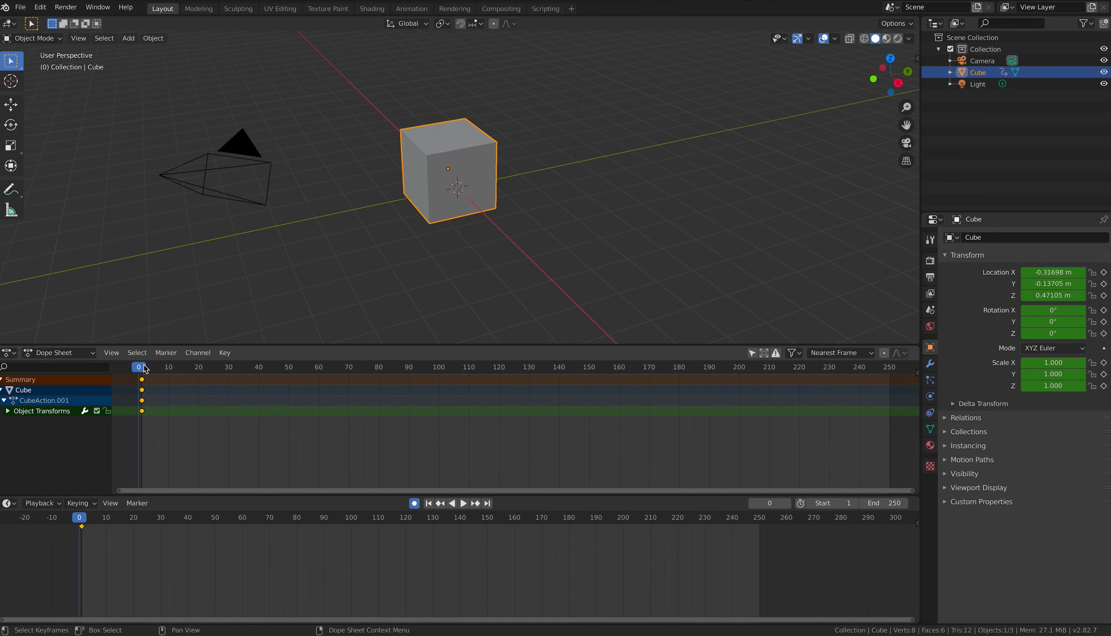
left_click_drag(146, 370, 214, 367)
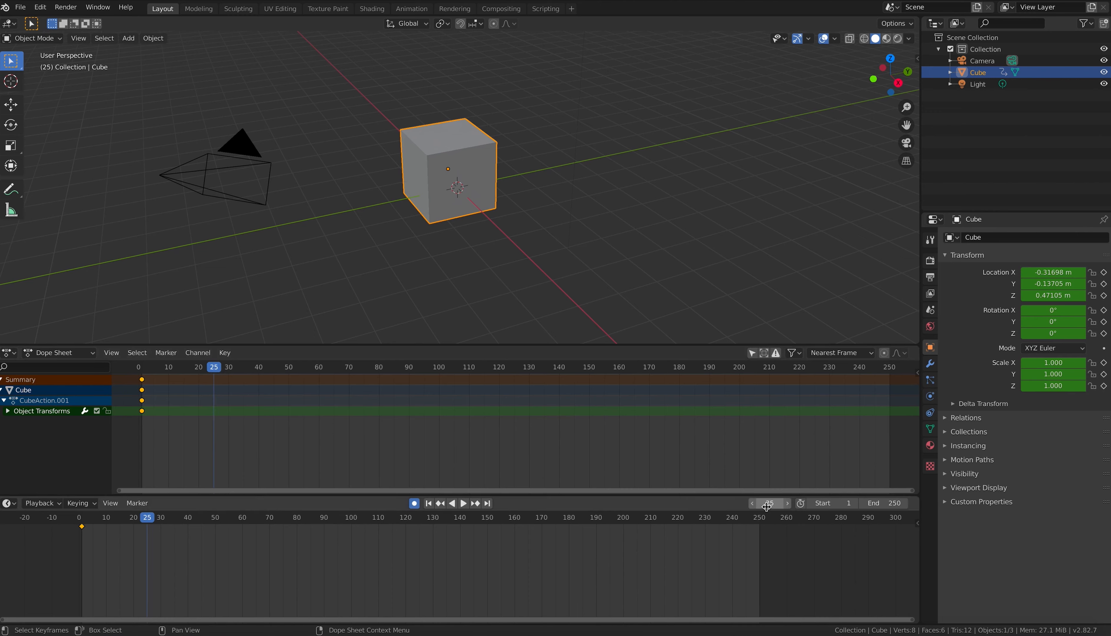
left_click(930, 278)
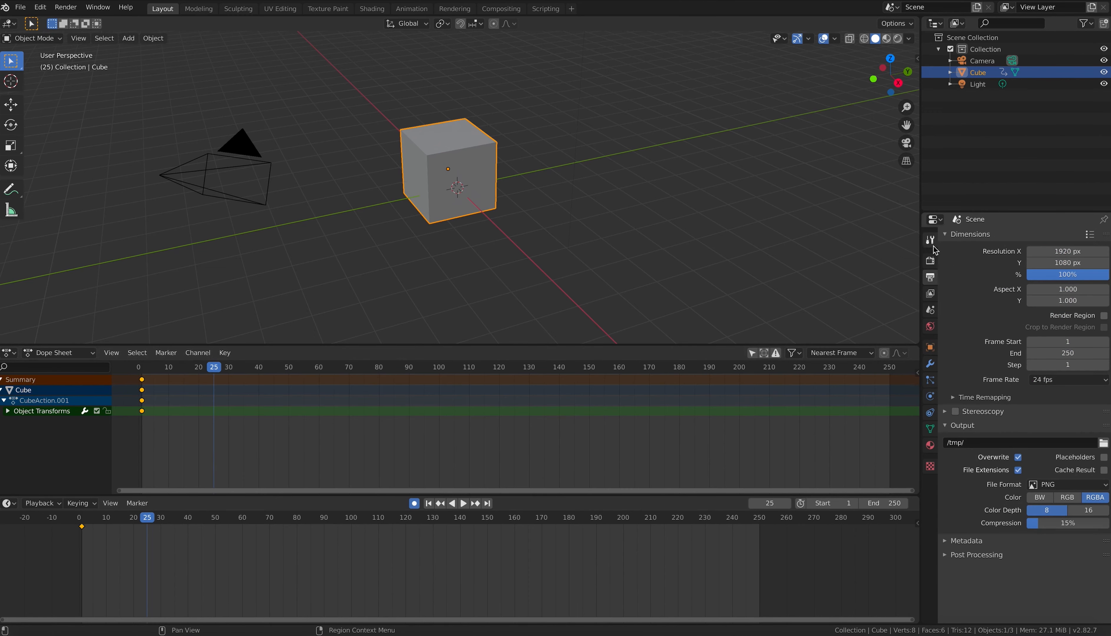
Step: Set the frame rate to 25 fps
left_click(1062, 381)
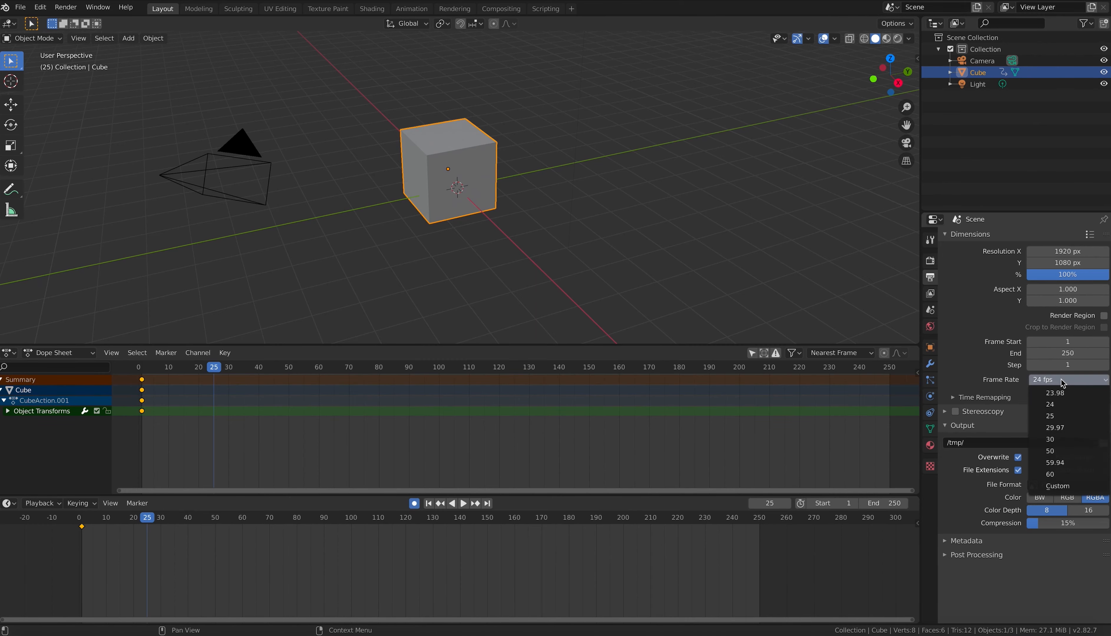
left_click(1056, 416)
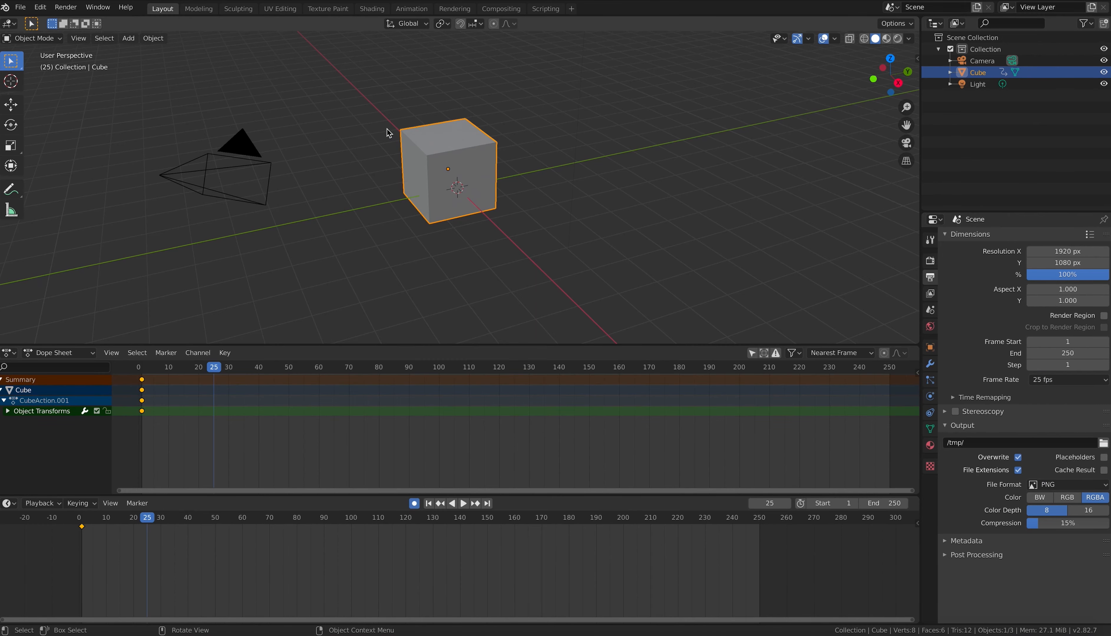
scroll(388, 132, "up", 4)
scroll(389, 127, "down", 5)
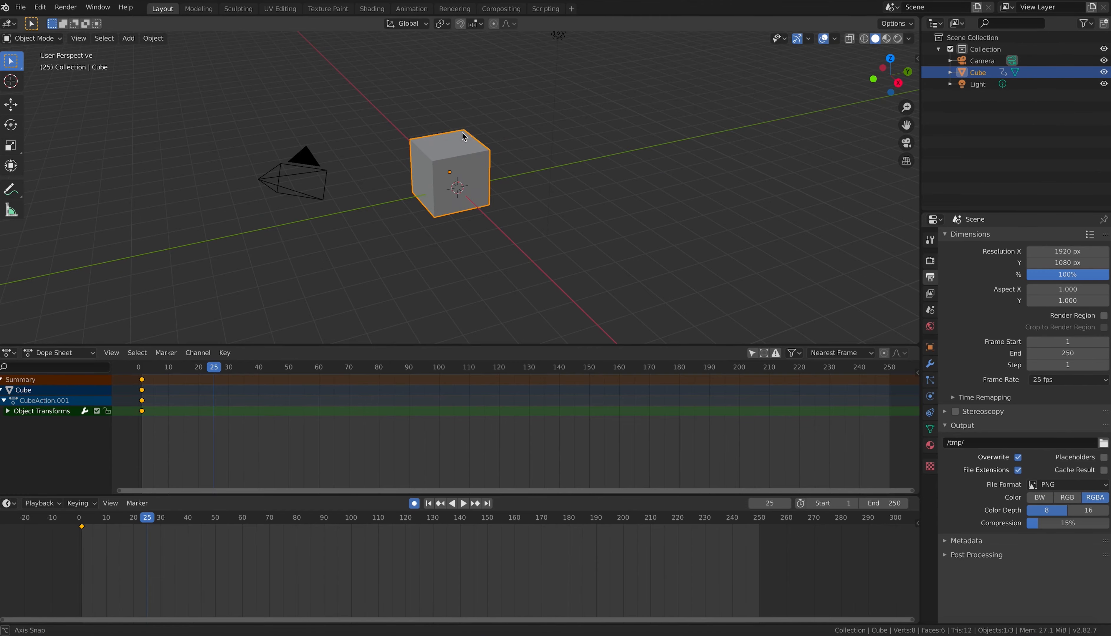
Step: In front view, move the cube right to key frame 25, then play and scrub to check
middle_click_drag(464, 137, 336, 283)
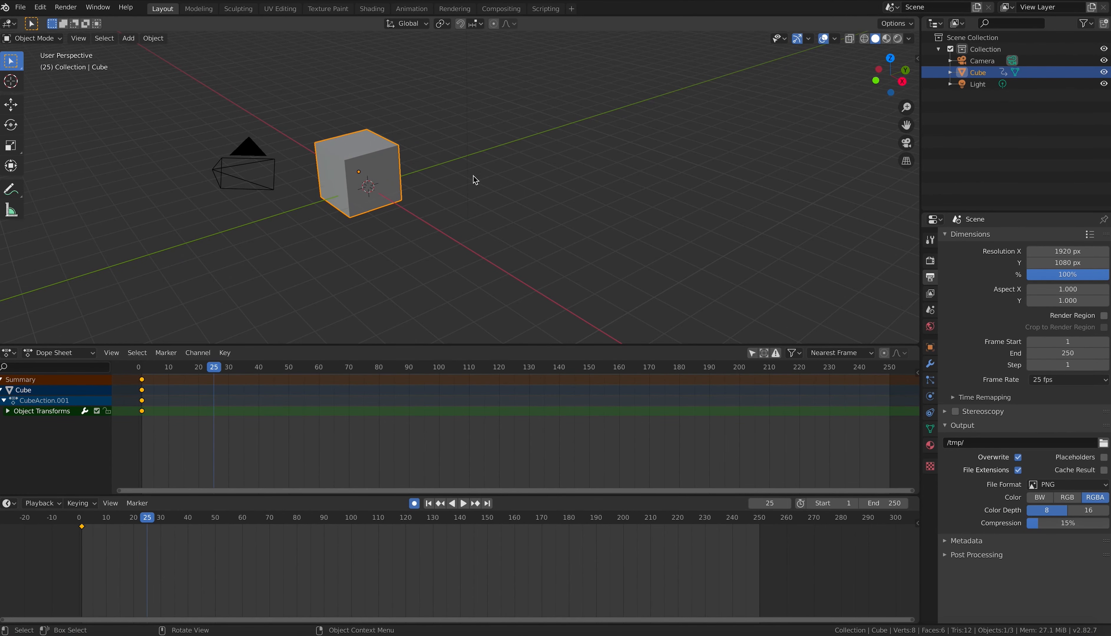
key("KP_1")
key("g")
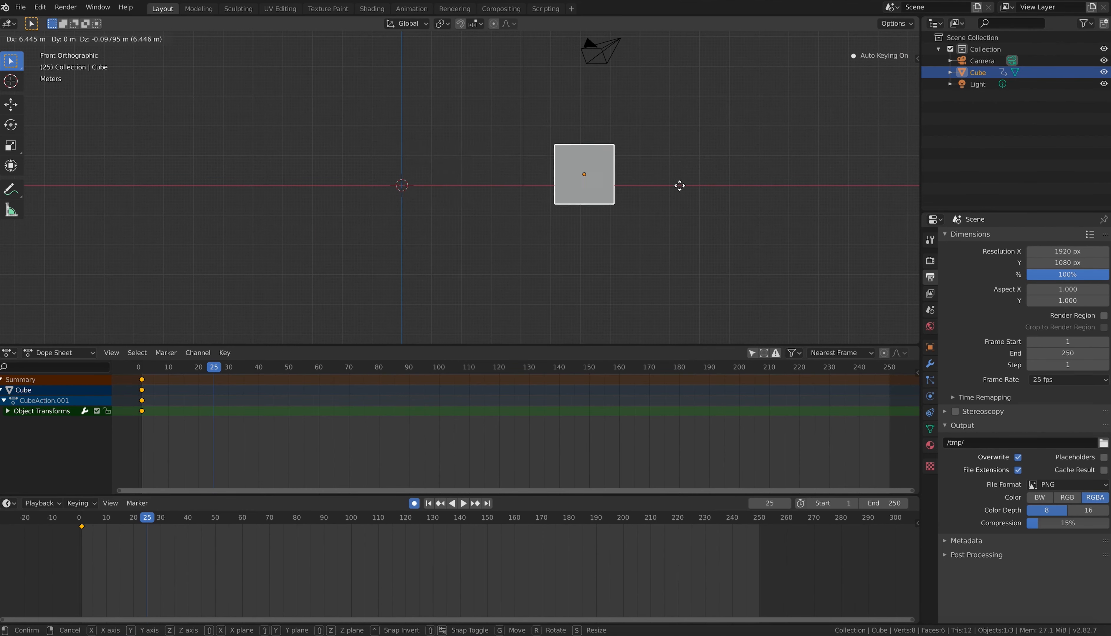
left_click(709, 192)
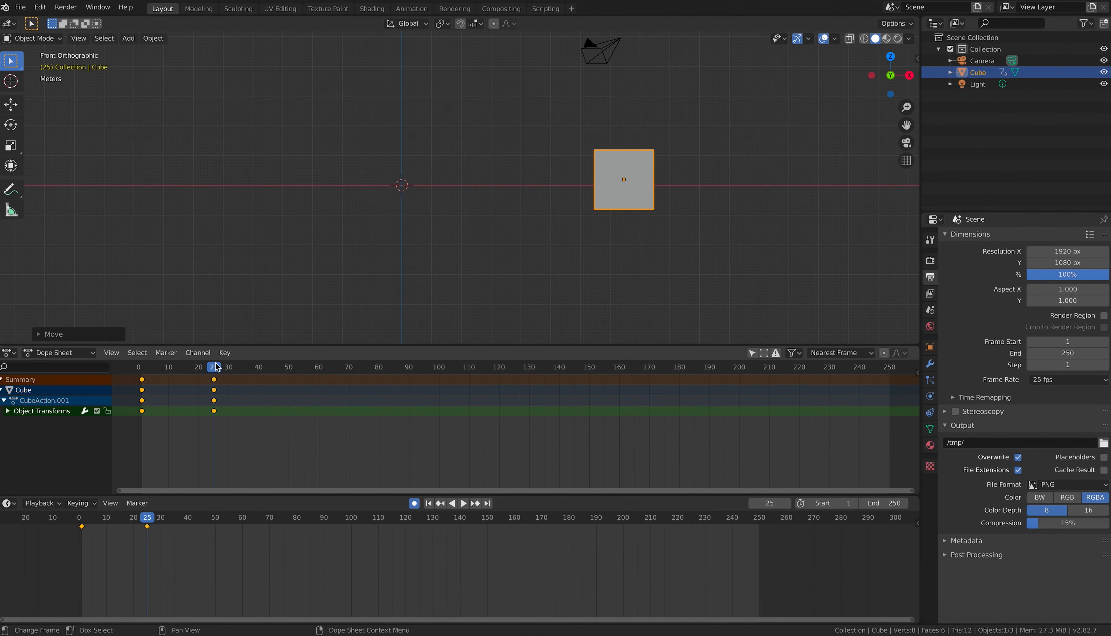
key("space")
key("shift+Left")
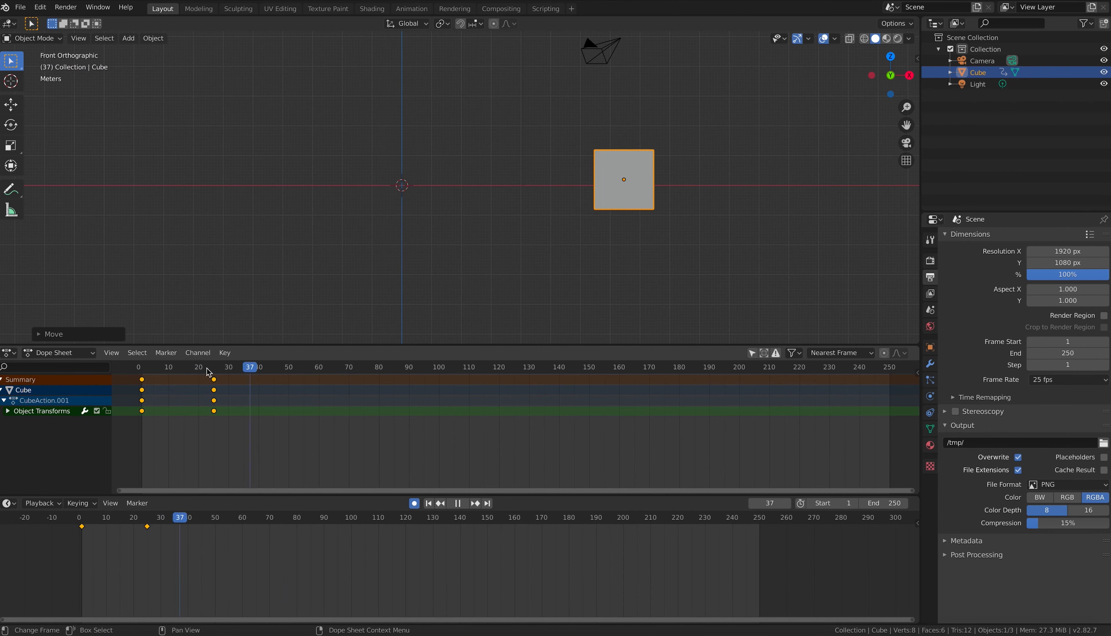
key("Escape")
middle_click_drag(717, 166, 661, 189)
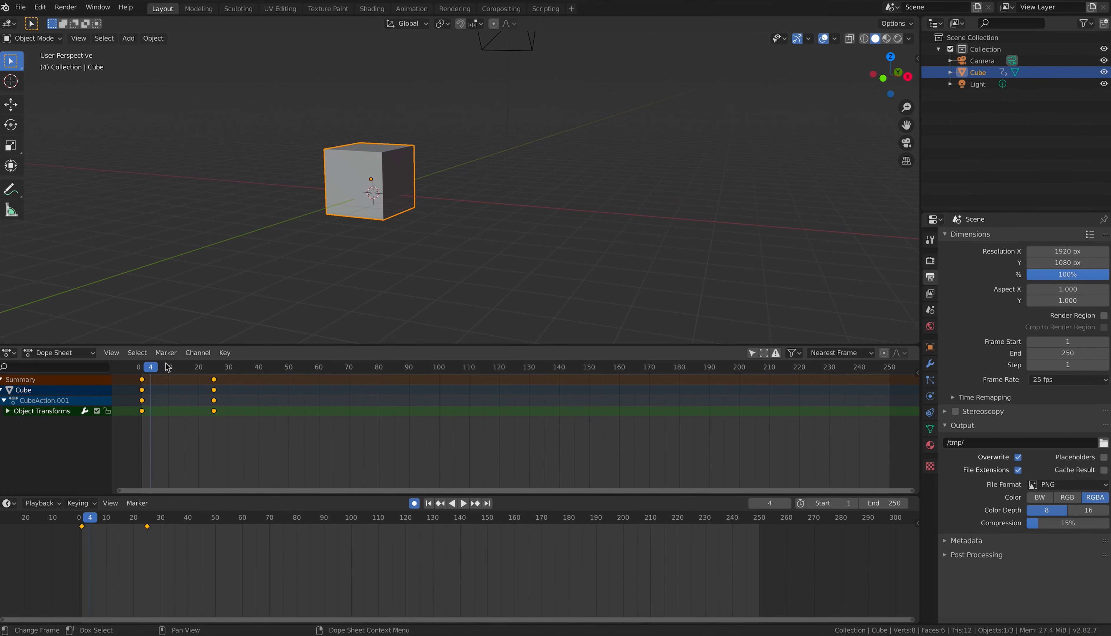
mouse_move(153, 370)
left_mouse_down()
mouse_move(141, 371)
mouse_move(218, 370)
mouse_move(139, 370)
left_mouse_up()
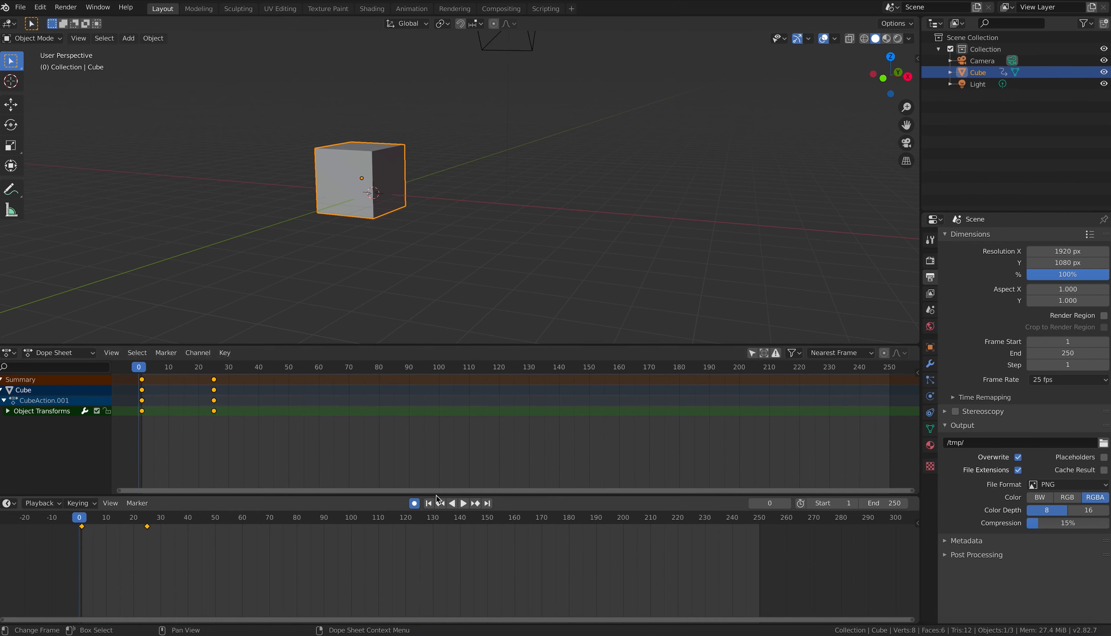
Step: Play the 25 fps cube animation three times from the start, then go to frame 25
left_click(467, 504)
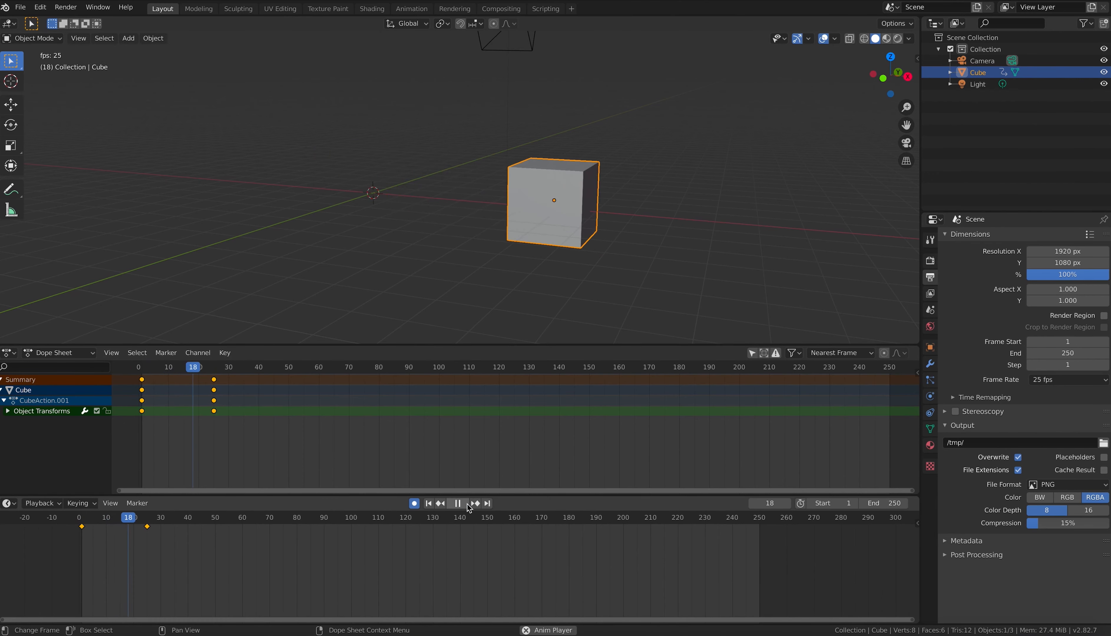
key("space")
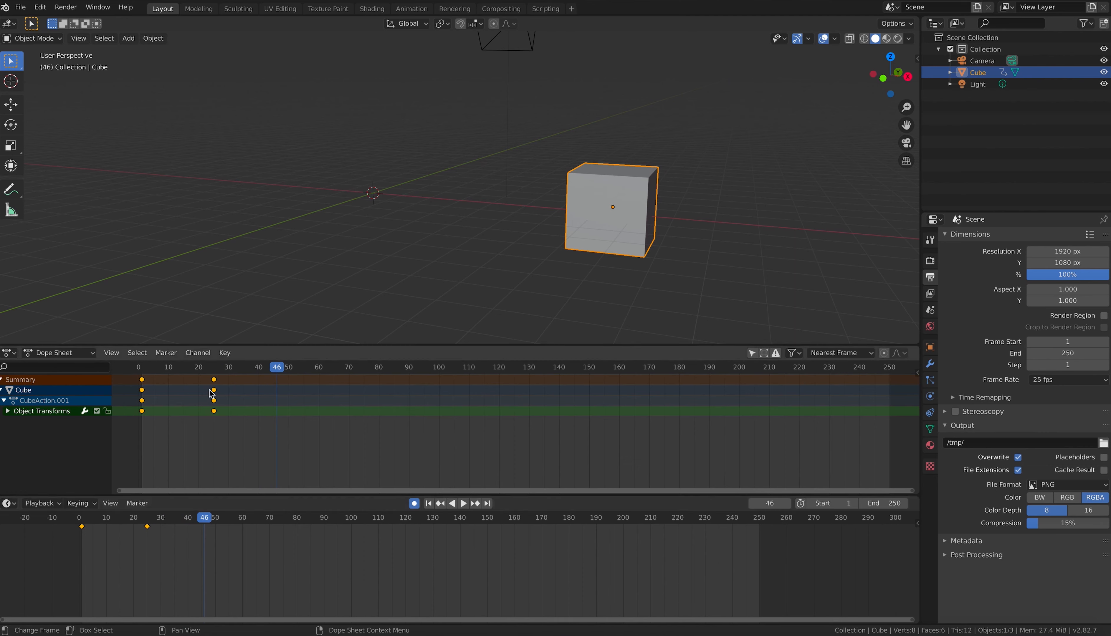
left_click(142, 368)
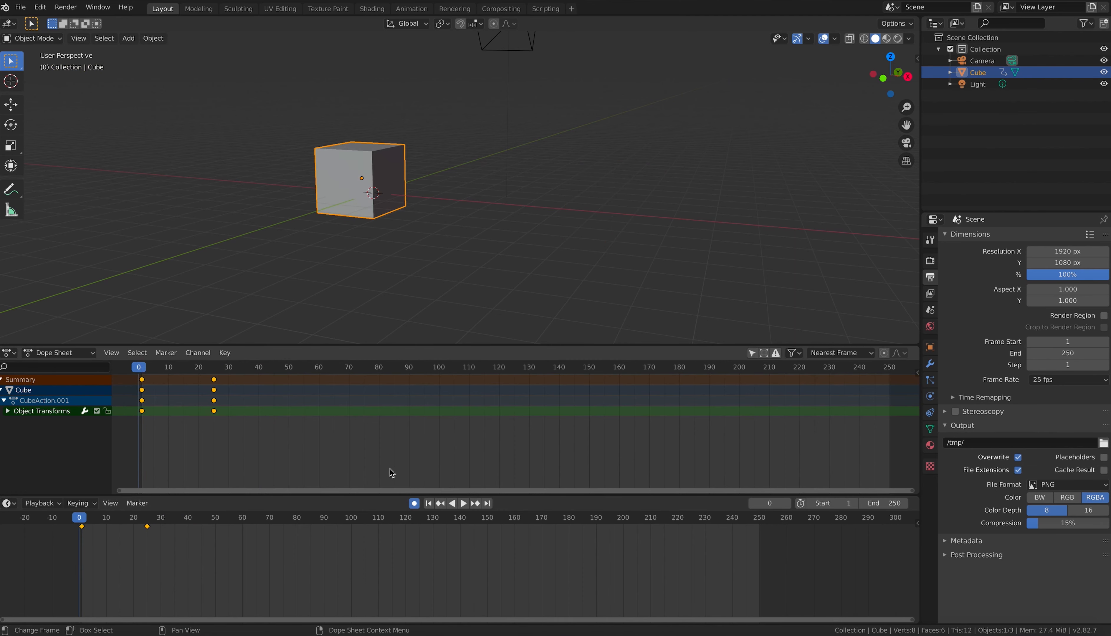
left_click(464, 504)
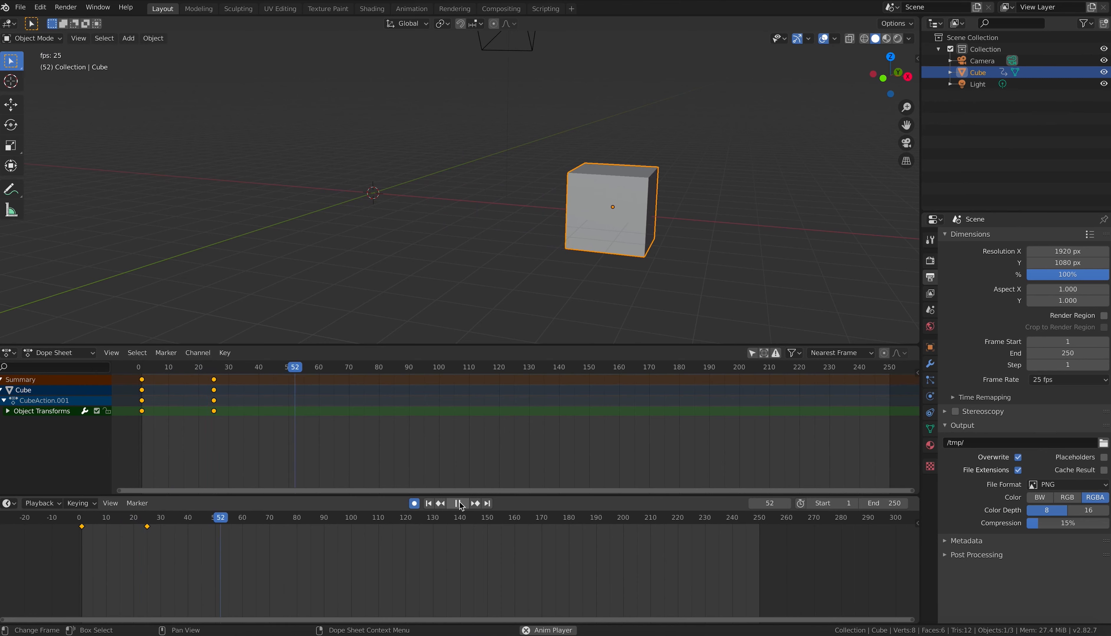
left_click(459, 503)
left_click(139, 367)
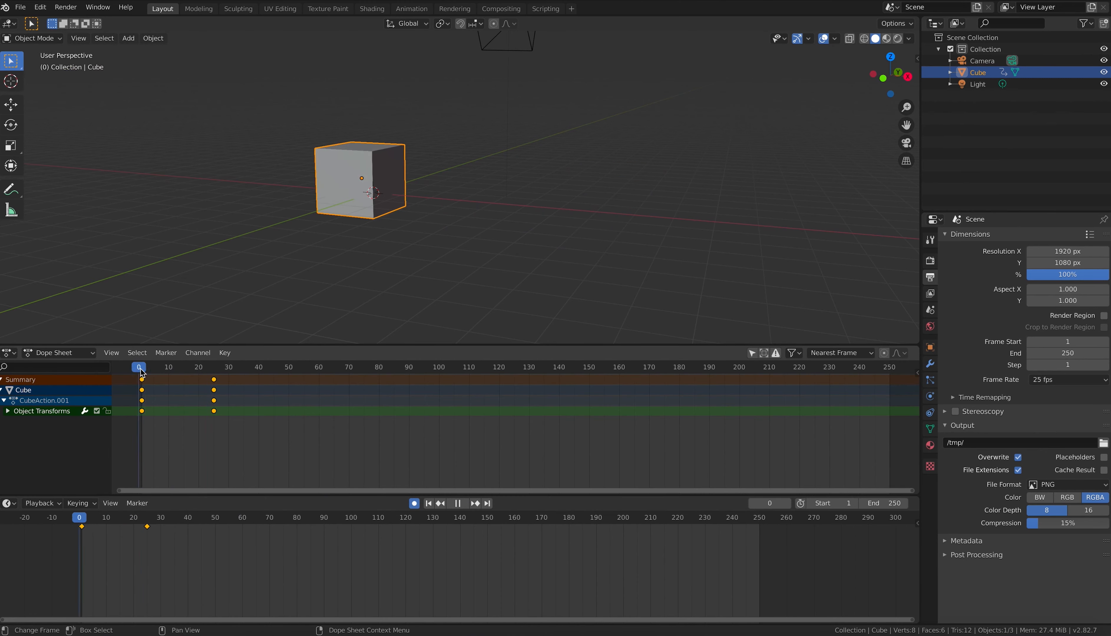
left_click(463, 504)
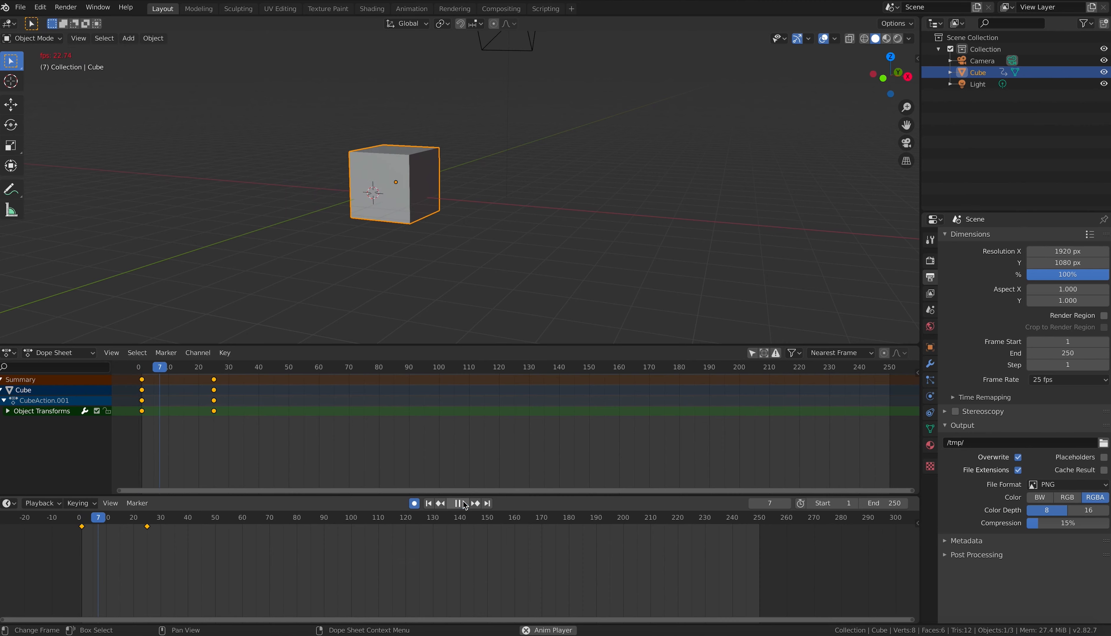
left_click(458, 504)
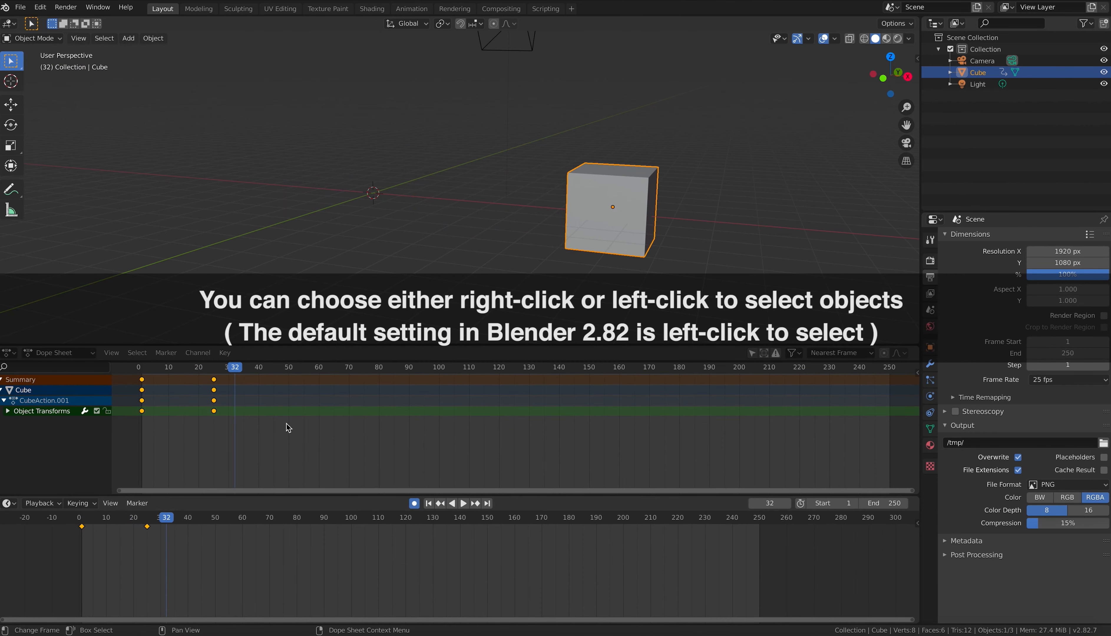
left_click(213, 370)
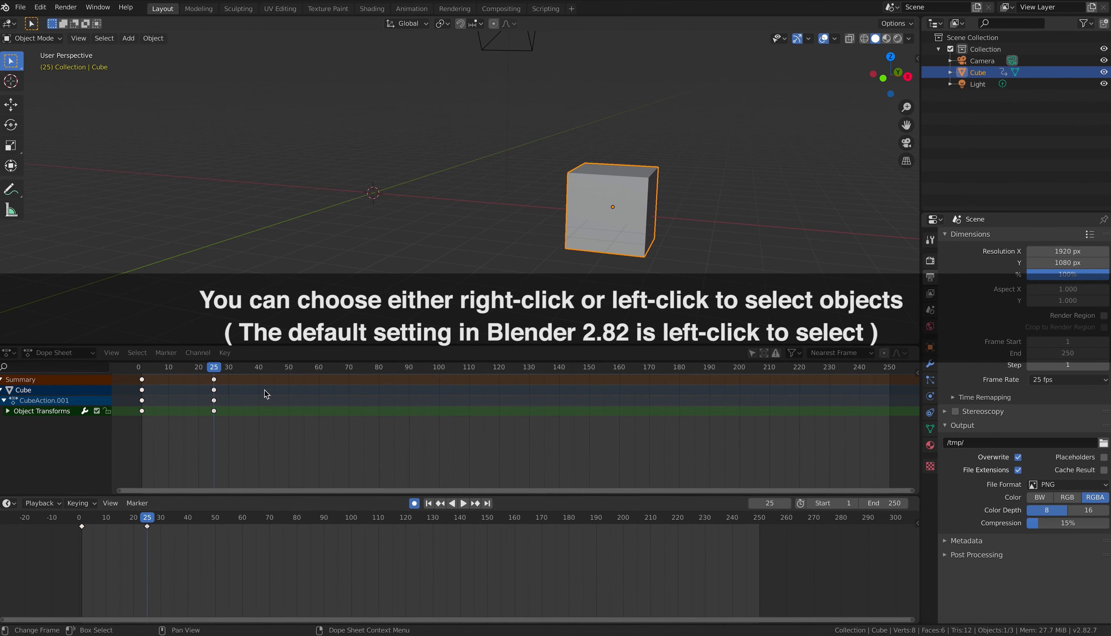
Step: Move the cube's frame-25 keyframes to about frame 70 and play to check
left_click(215, 395)
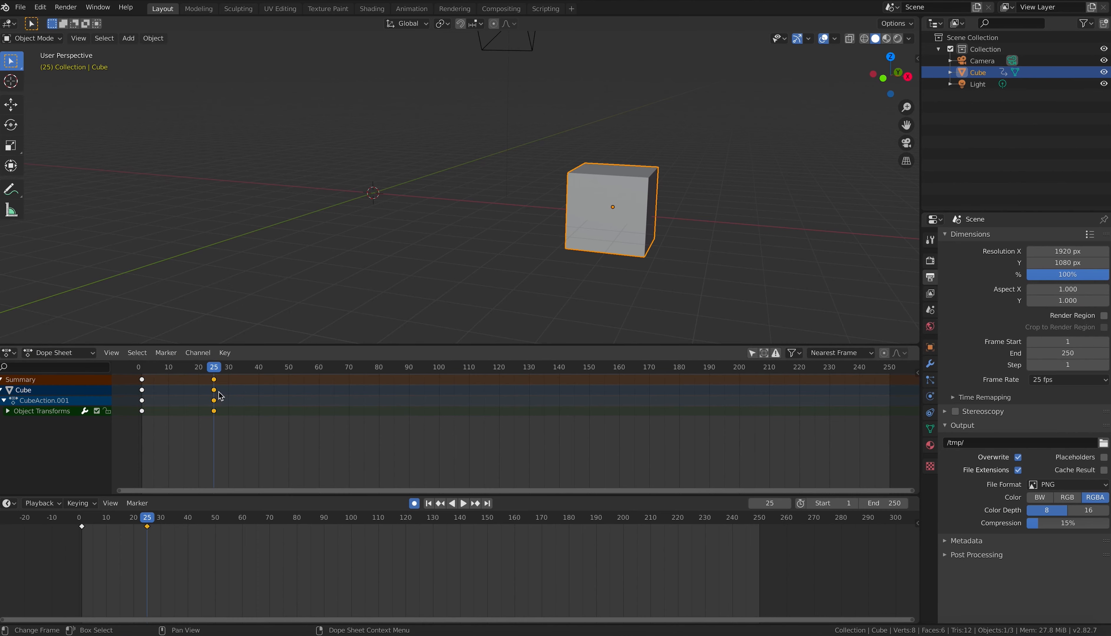
key("g")
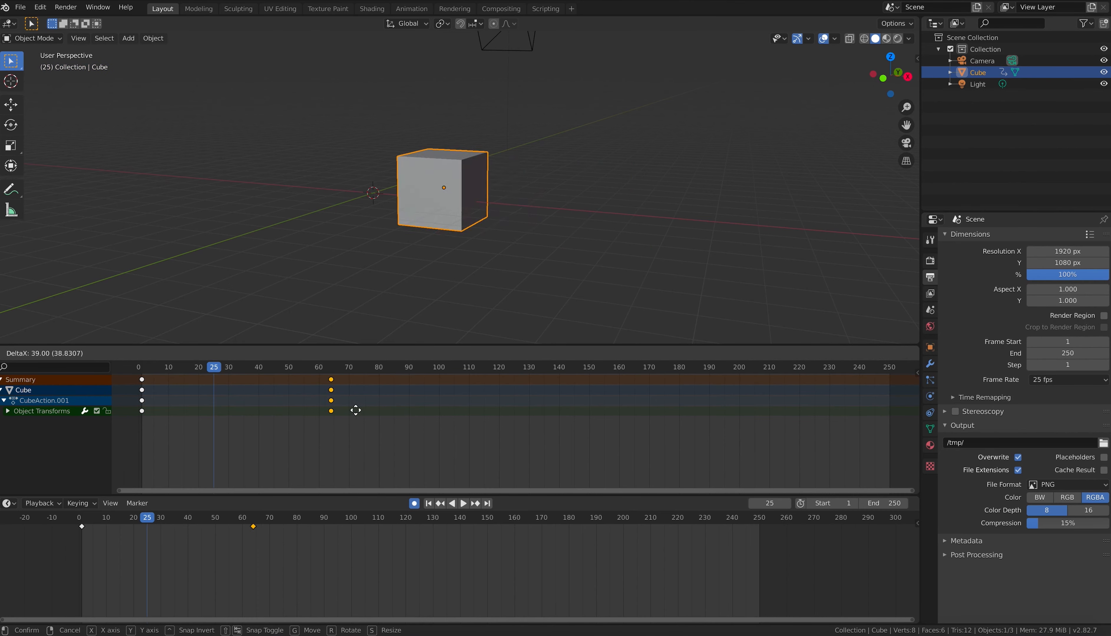
left_click(376, 411)
left_click(148, 369)
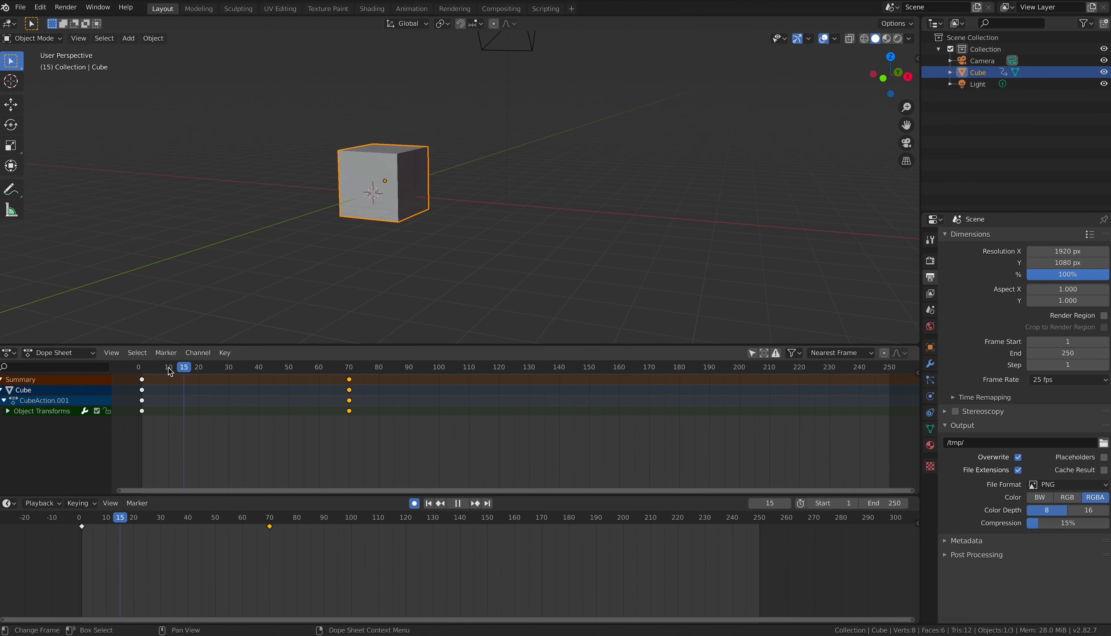
key("space")
key("Escape")
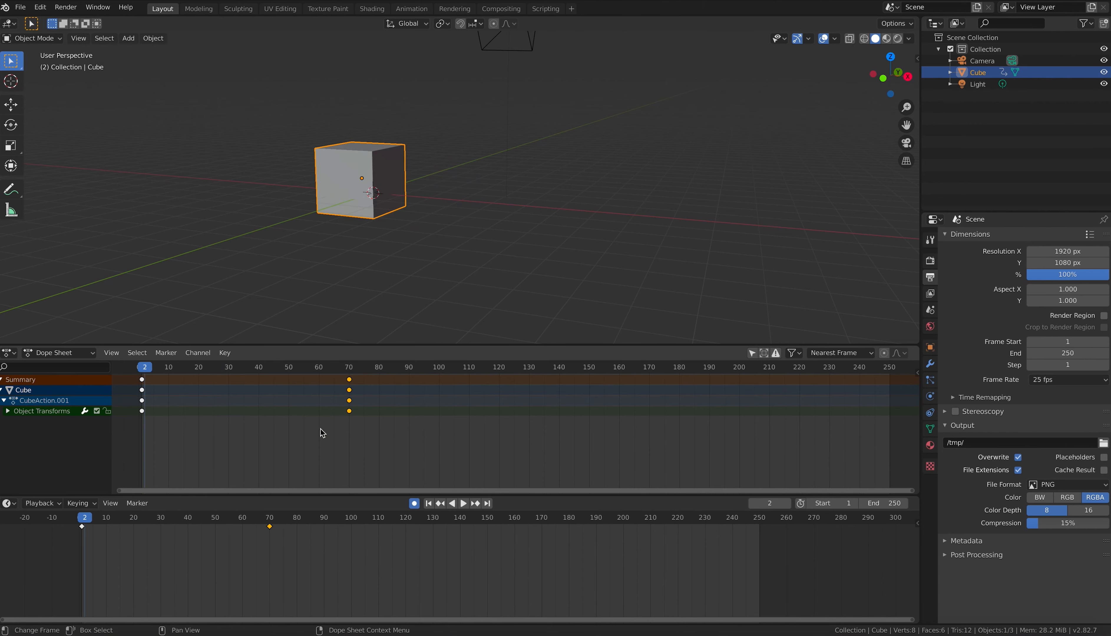
left_click(464, 504)
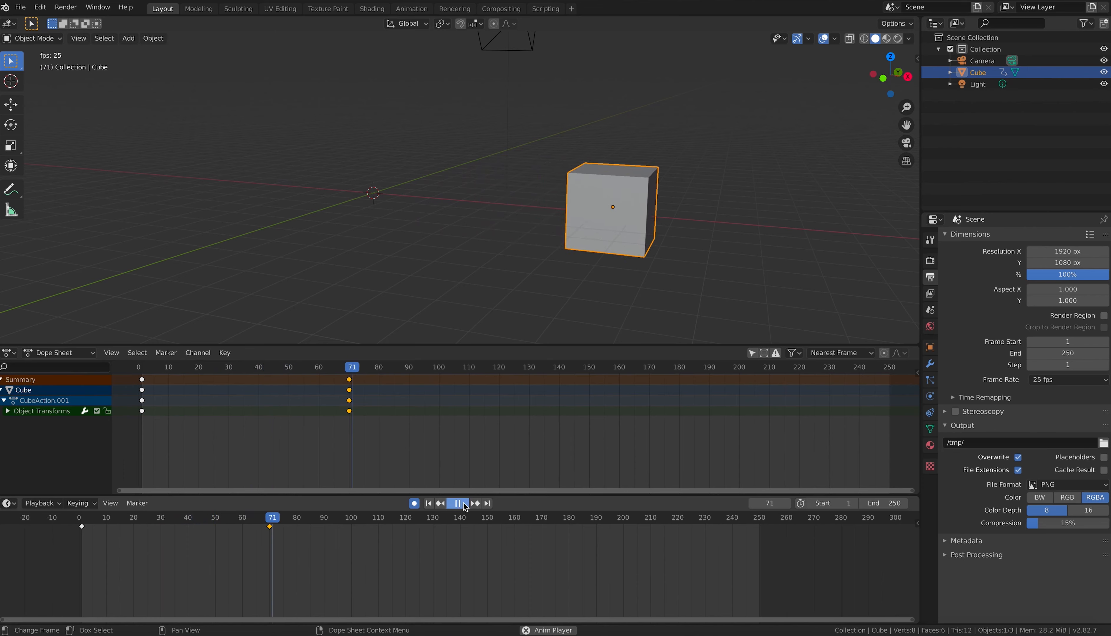
left_click(464, 507)
Step: Move the later keyframe to frame 50, replay the animation, and go to frame 50
key("g")
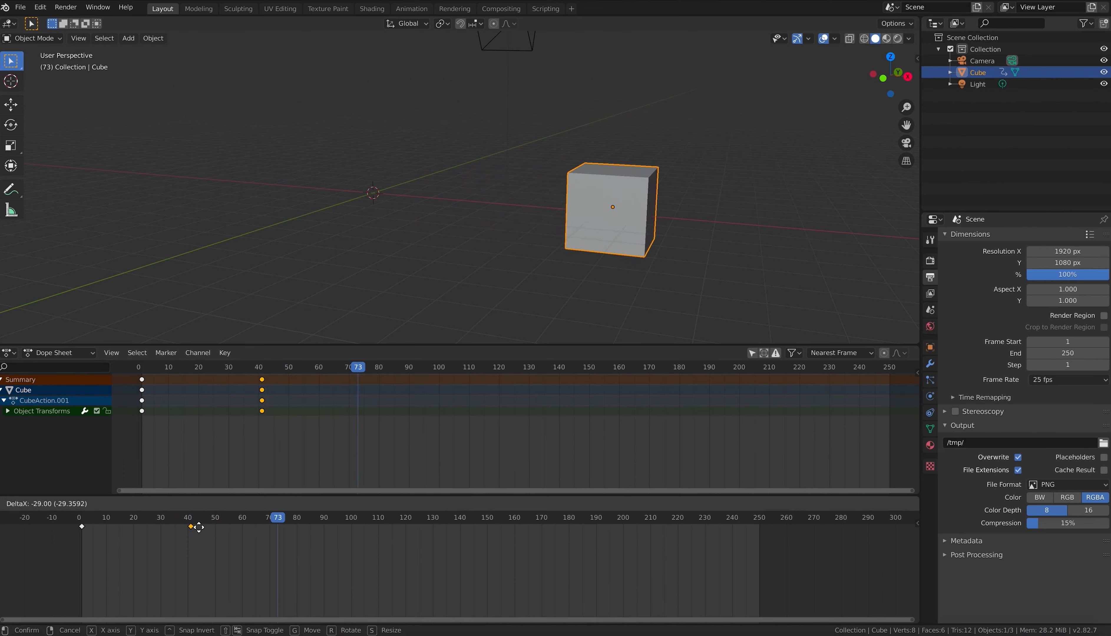
left_click(232, 534)
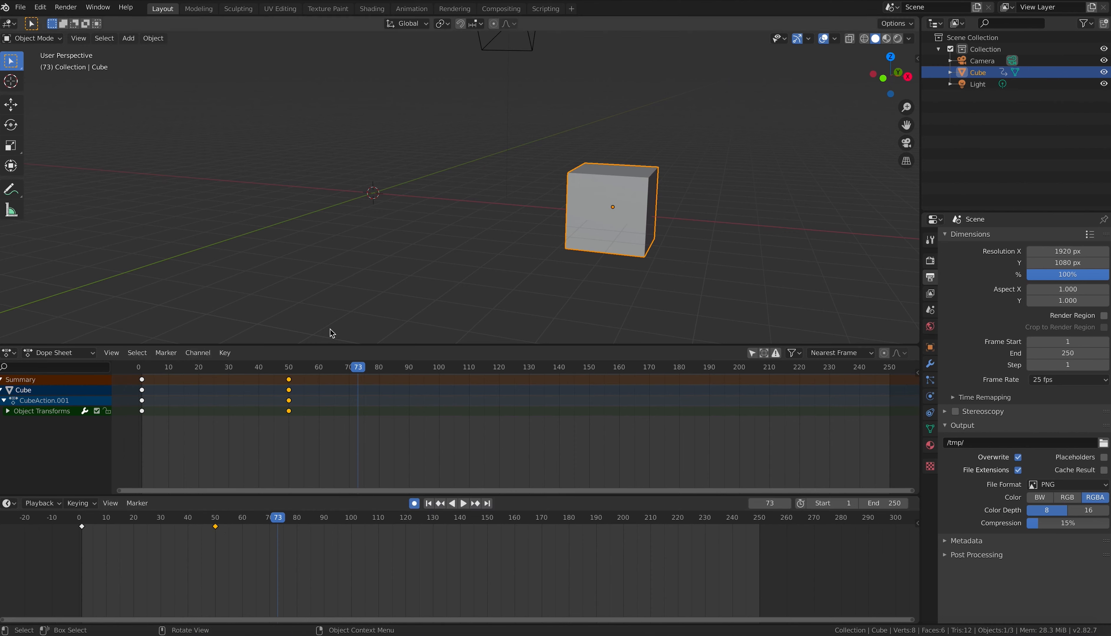
left_click_drag(147, 367, 141, 368)
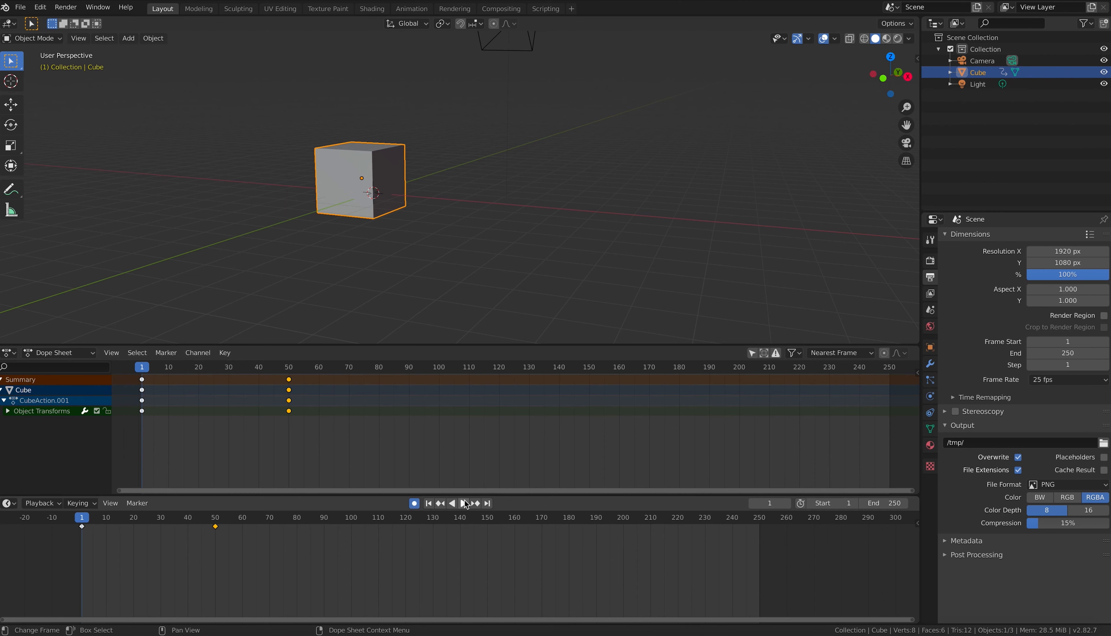
left_click(462, 504)
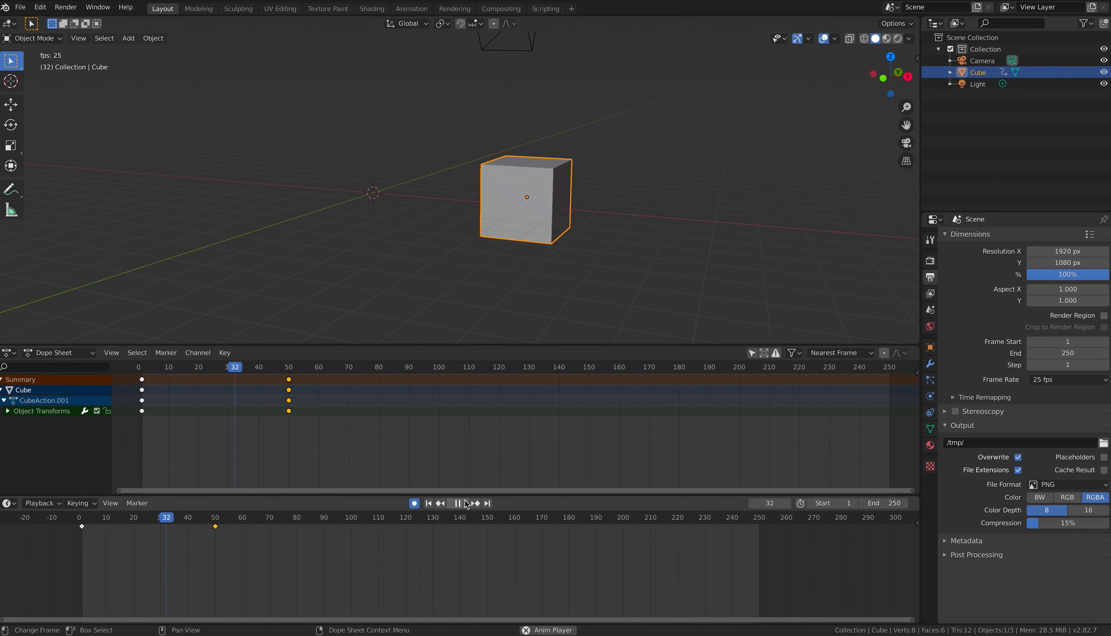
left_click(457, 504)
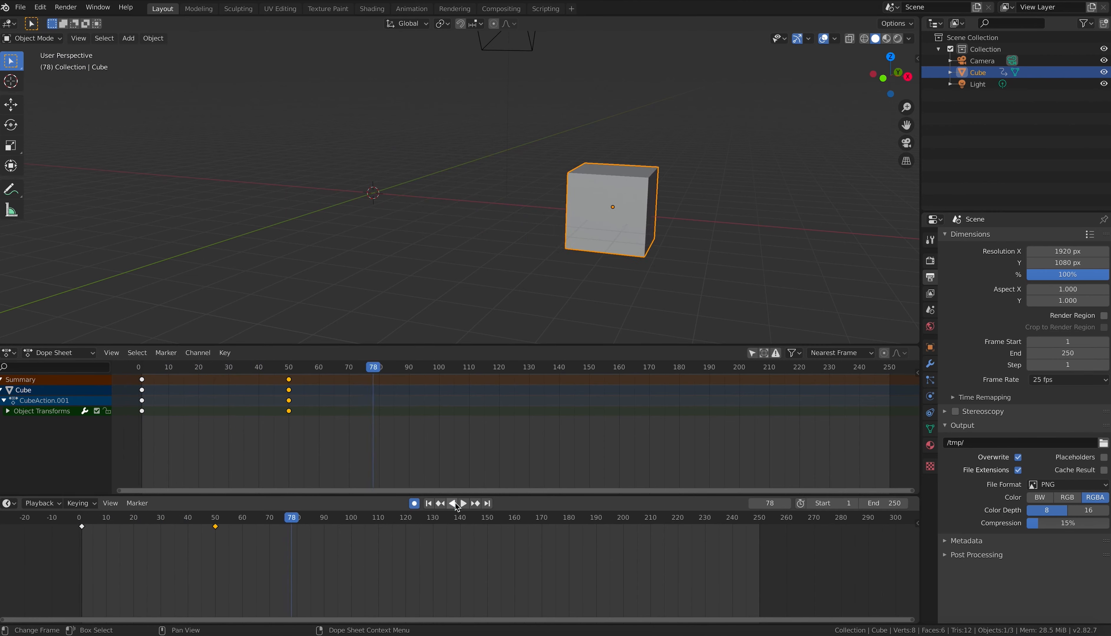
left_click_drag(376, 373, 145, 369)
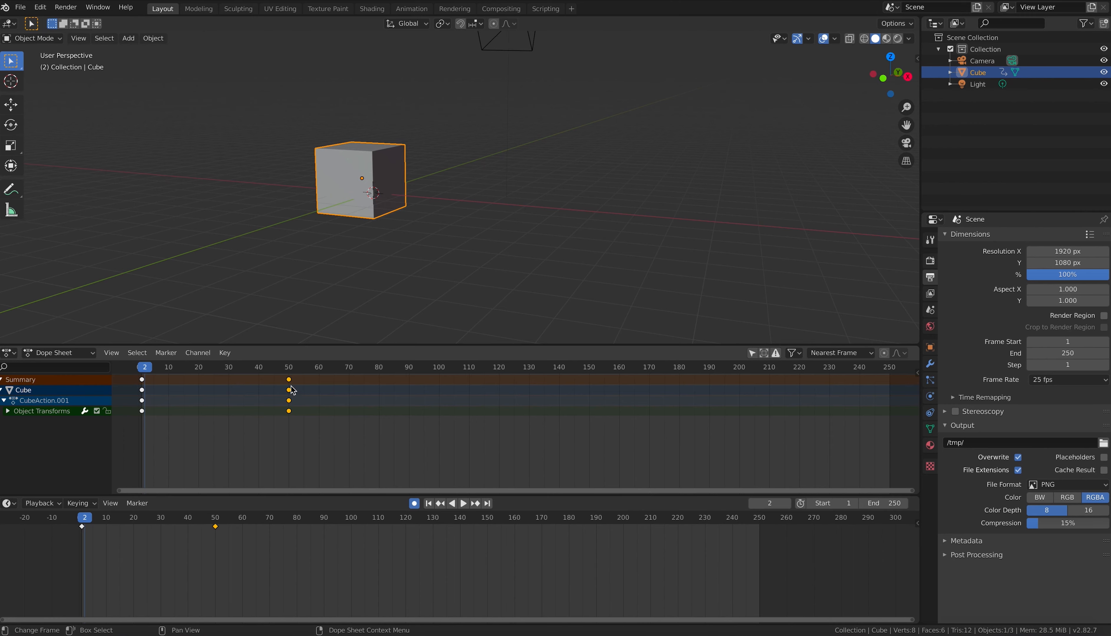
left_click_drag(289, 369, 290, 371)
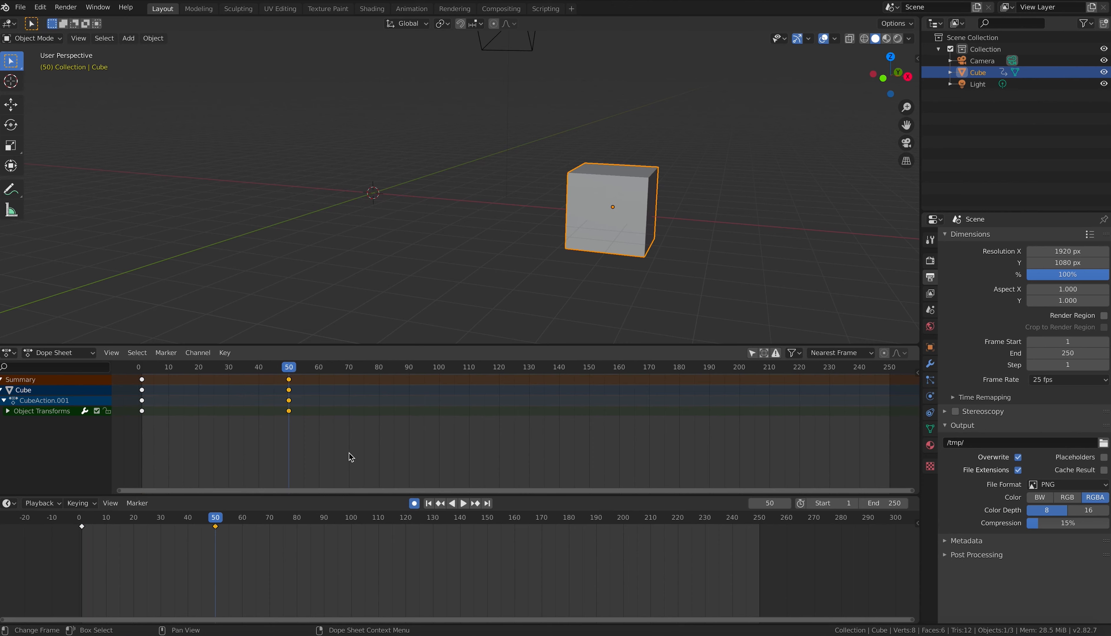
Step: Delete the frame-50 keyframe with Alt+I, then delete the remaining frame-0 keys in the Dope Sheet
key("alt+i")
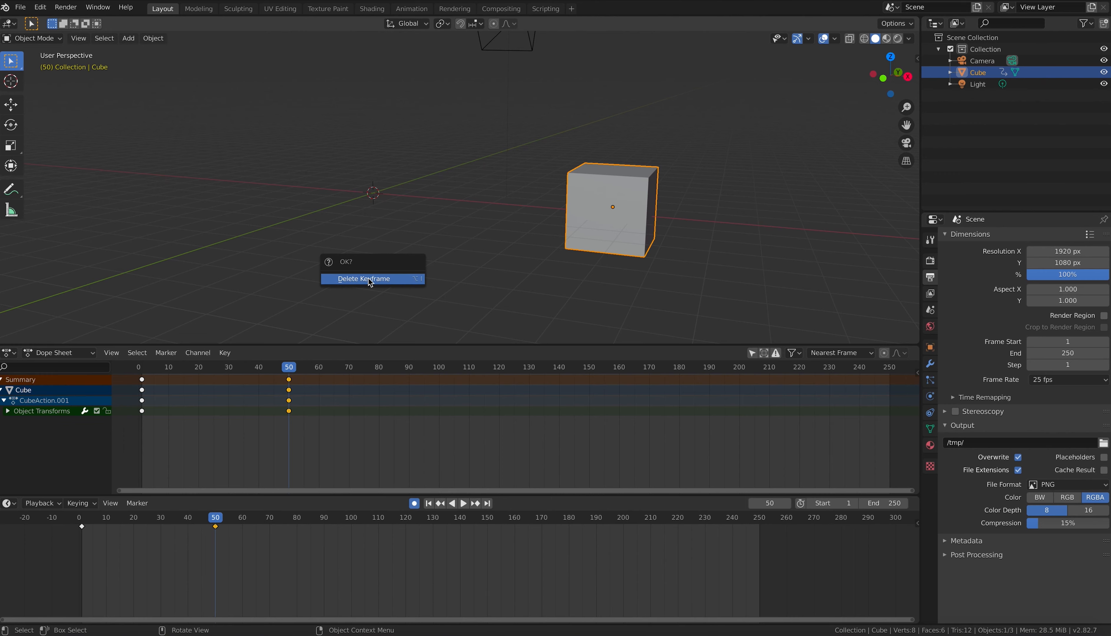
left_click(370, 280)
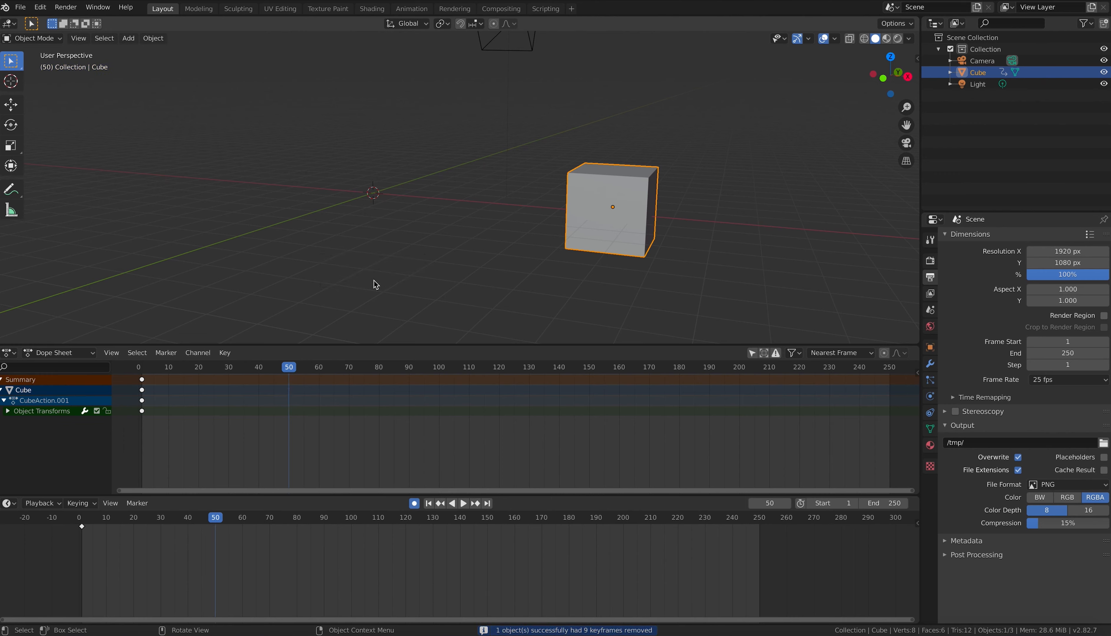
left_click(143, 413)
key("x")
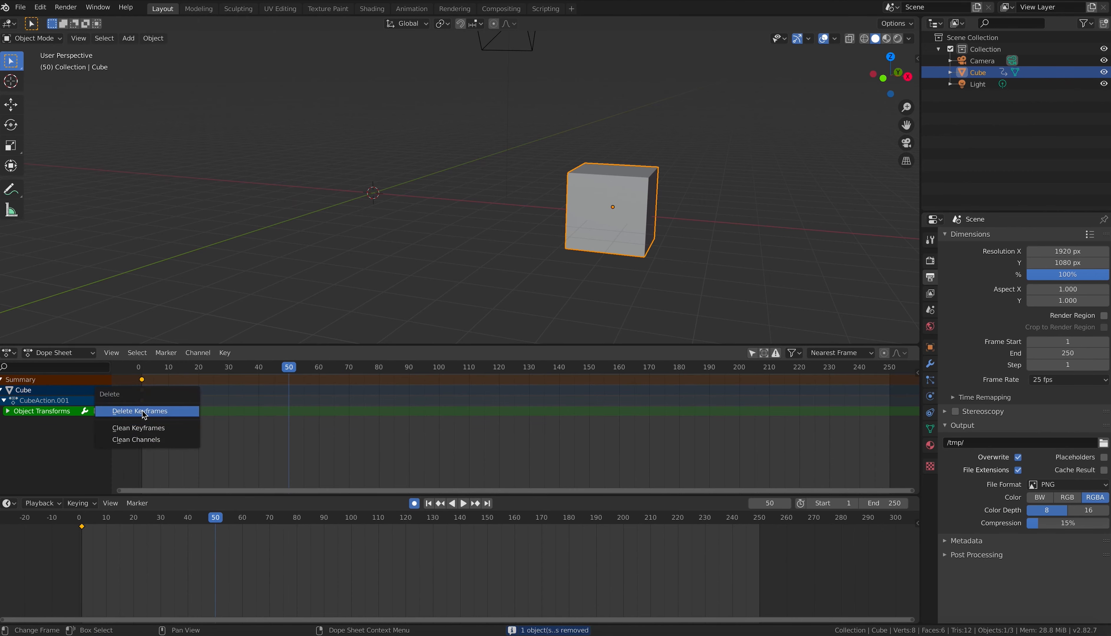
left_click(142, 410)
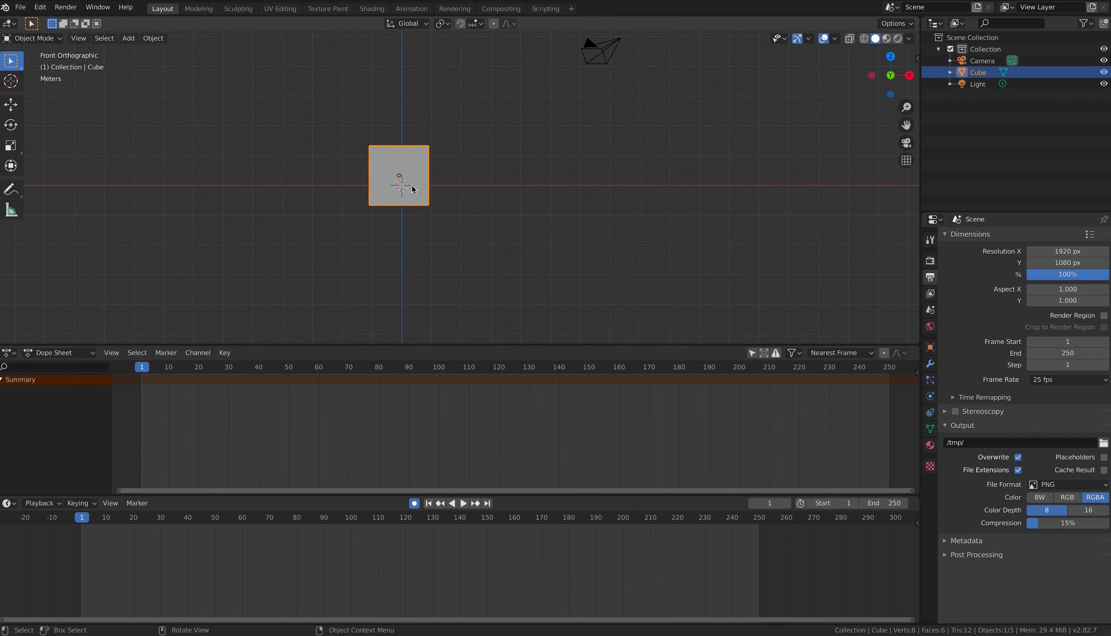
Step: Keyframe the cube's LocRotScale at frames 1 and 250 in the same pose, then scrub to frame 125
key("i")
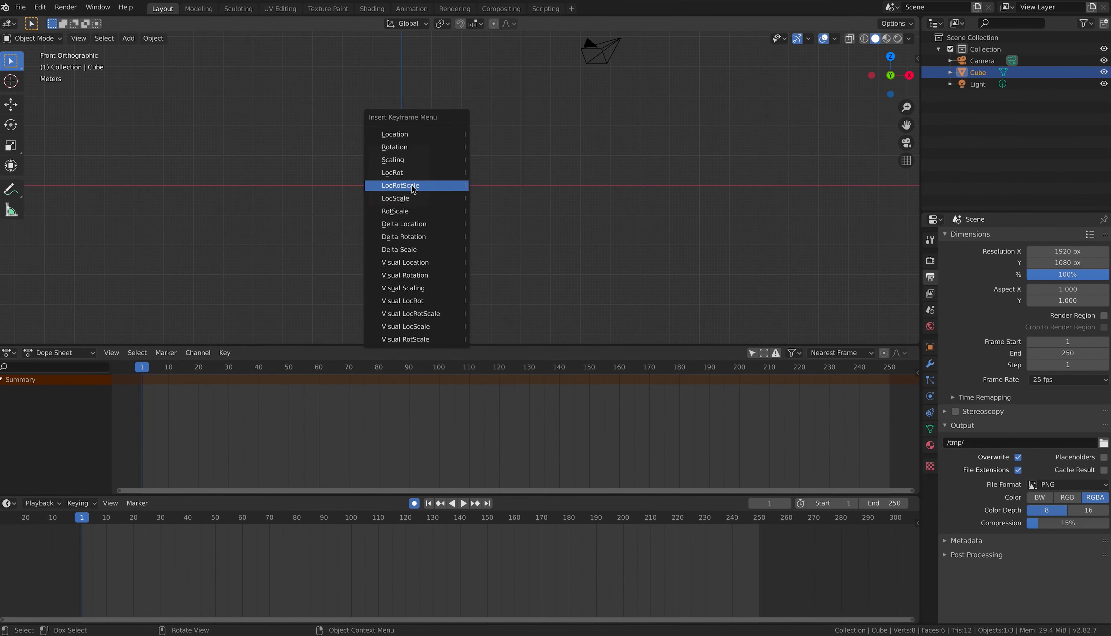
left_click(413, 185)
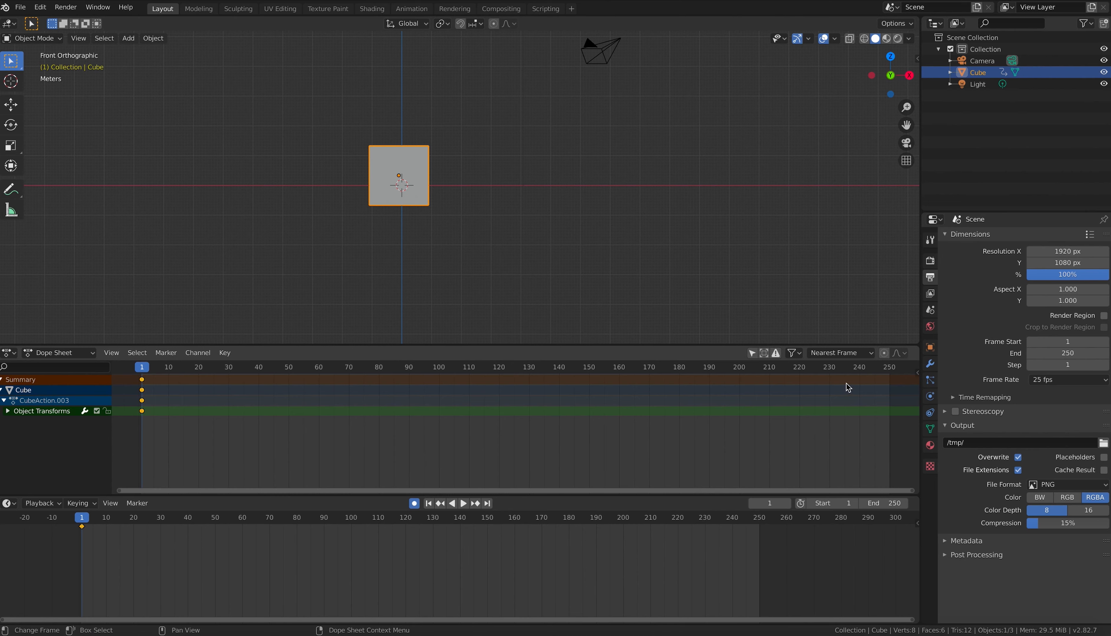
left_click_drag(877, 371, 893, 371)
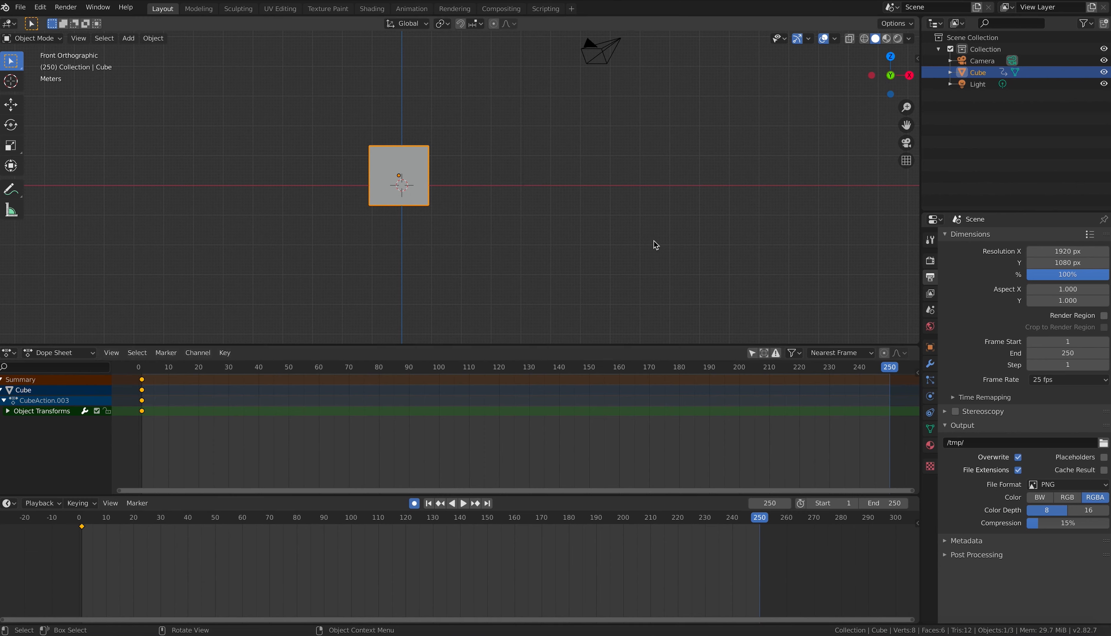
key("i")
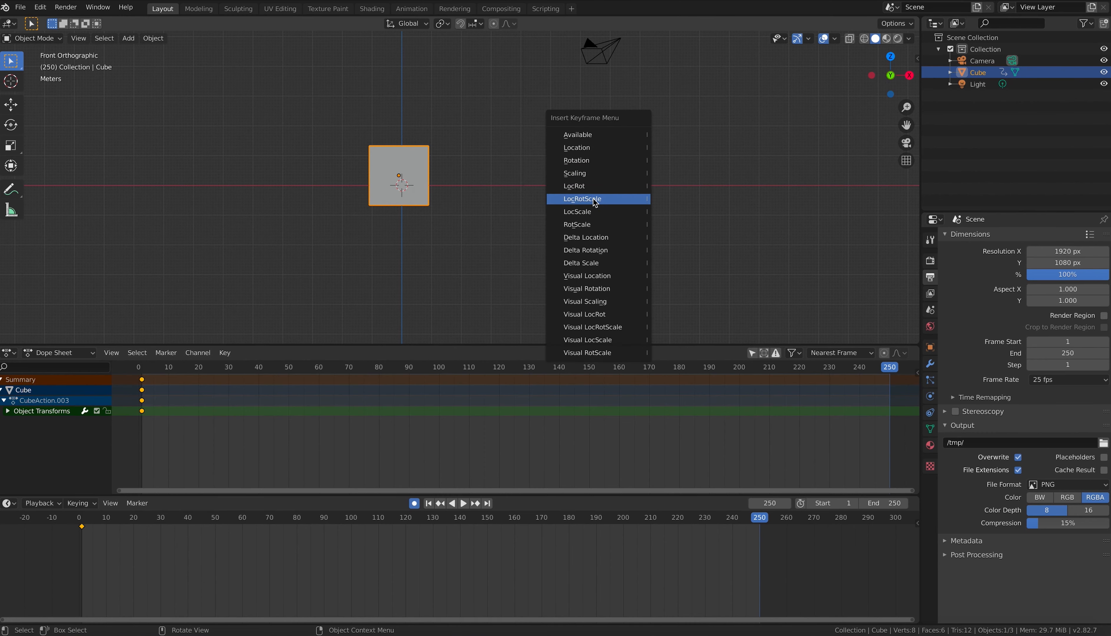
left_click(595, 203)
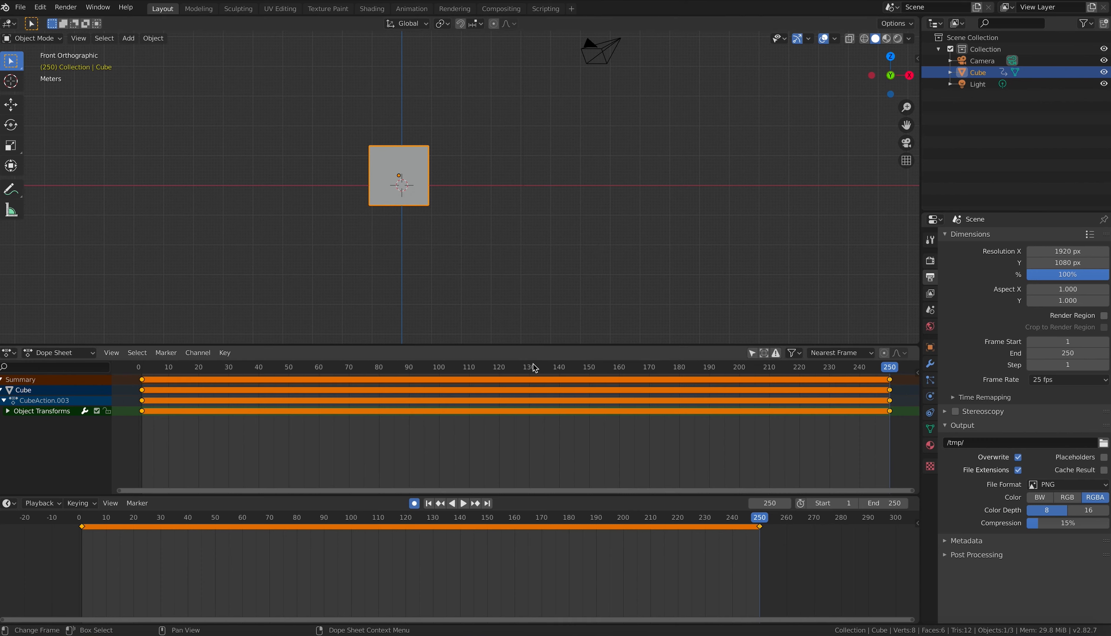
left_click_drag(534, 368, 519, 371)
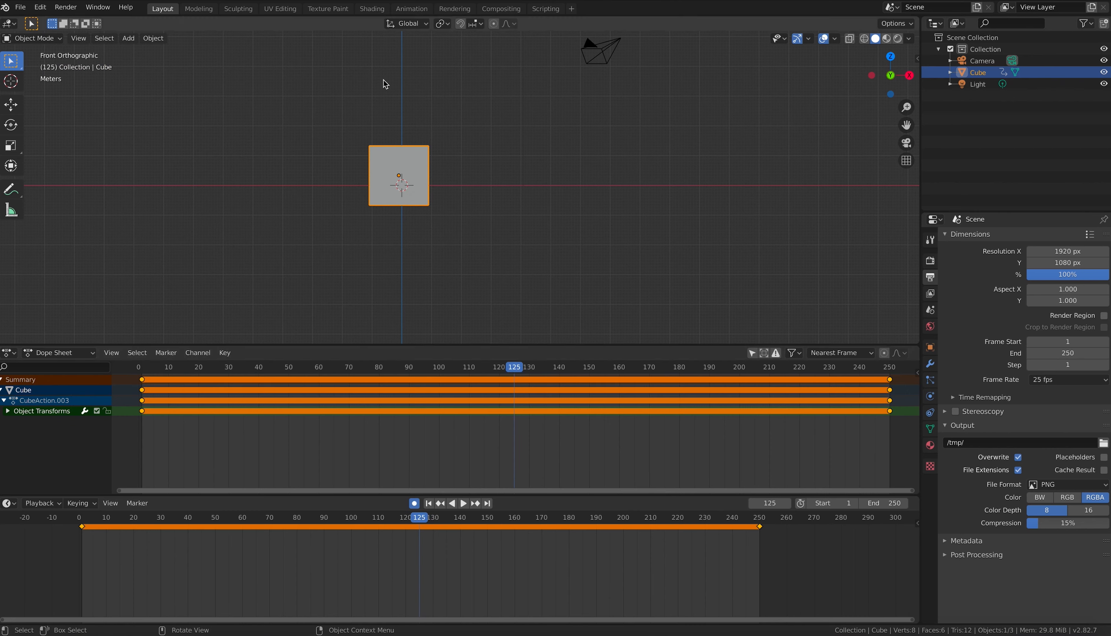
Step: Rotate the cube 180° with r180 and scrub the timeline to preview the turn
type("r180")
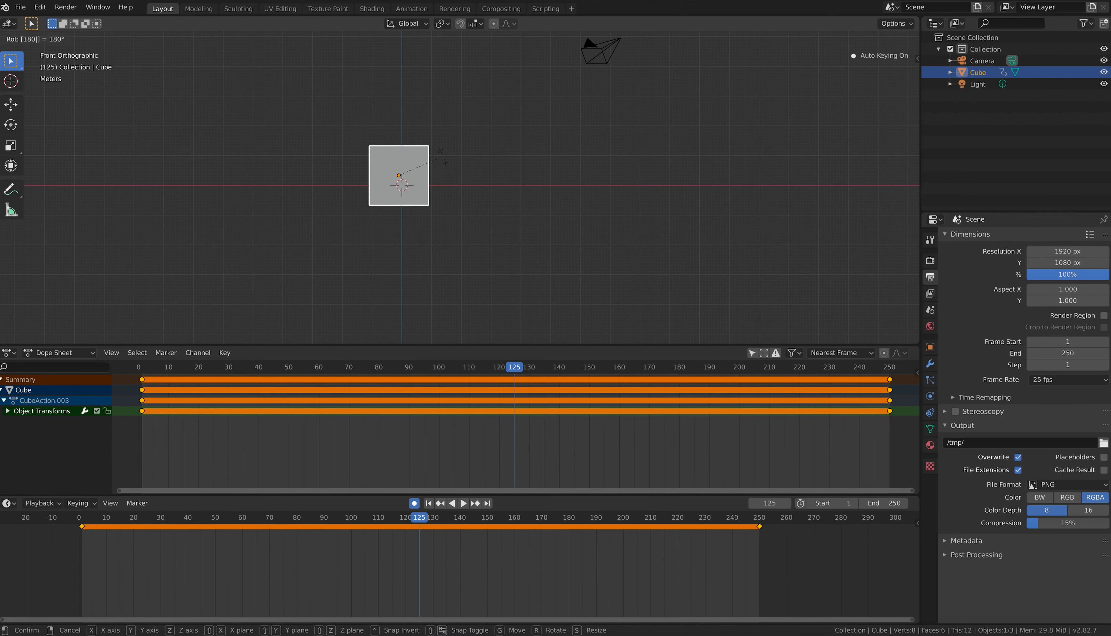
key("Return")
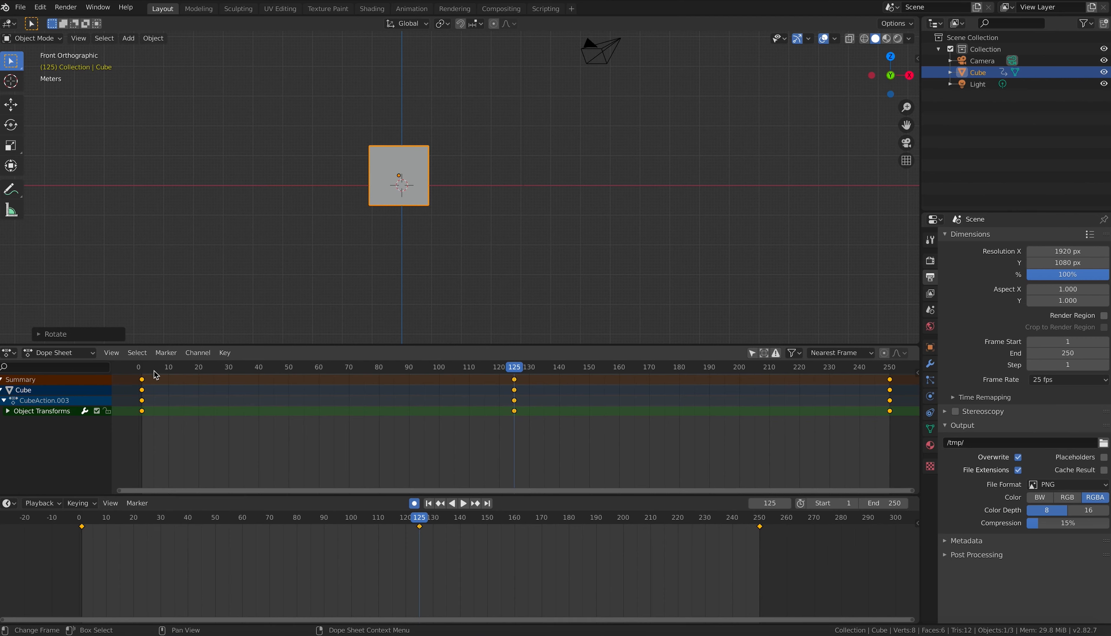
left_click_drag(144, 369, 440, 374)
left_click_drag(346, 340, 518, 382)
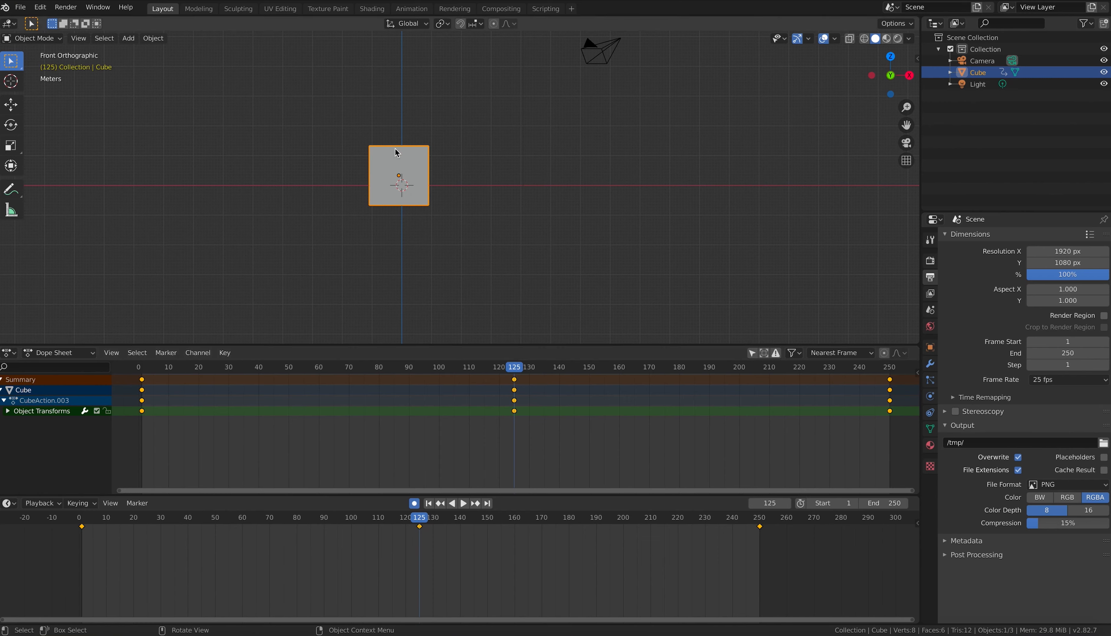
Step: Scale the cube to about 2.07 and raise it about 2.37 m
key("s")
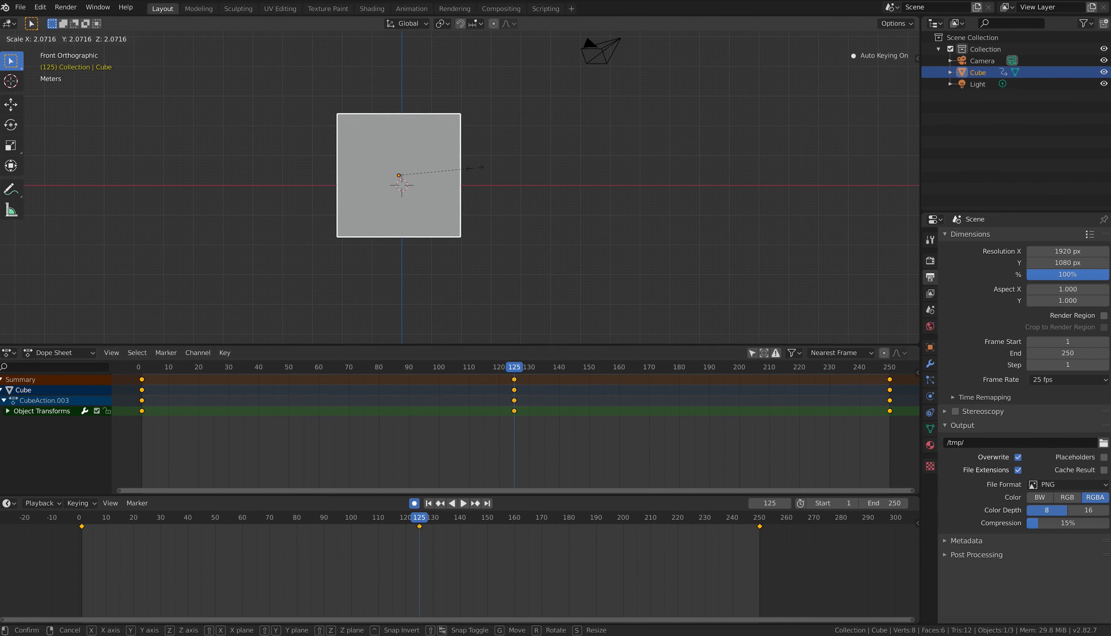
left_click(476, 168)
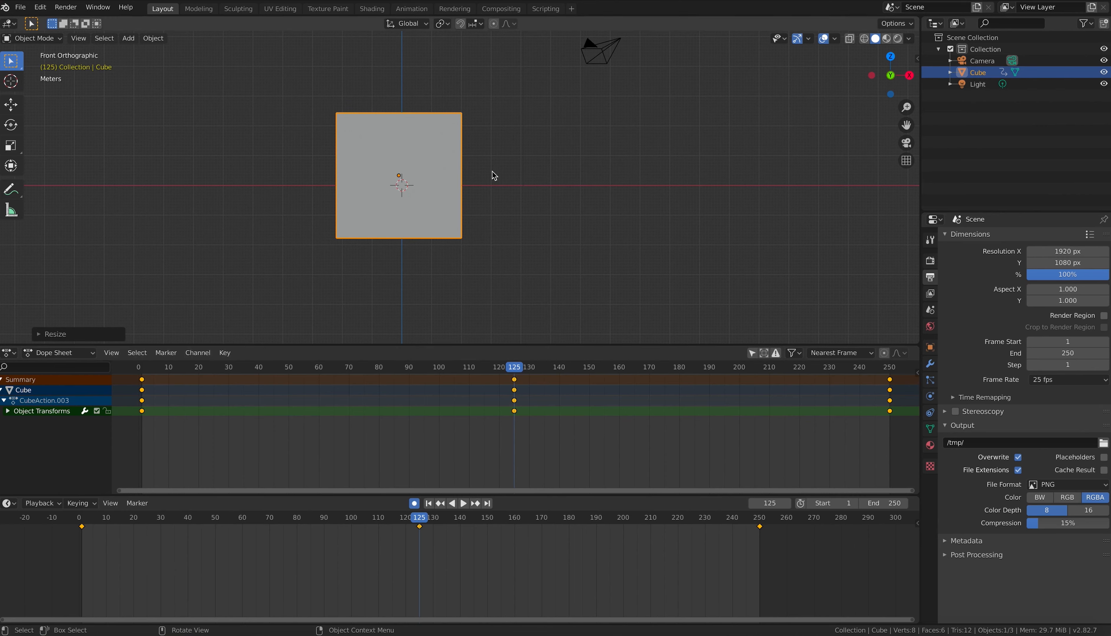
key("g")
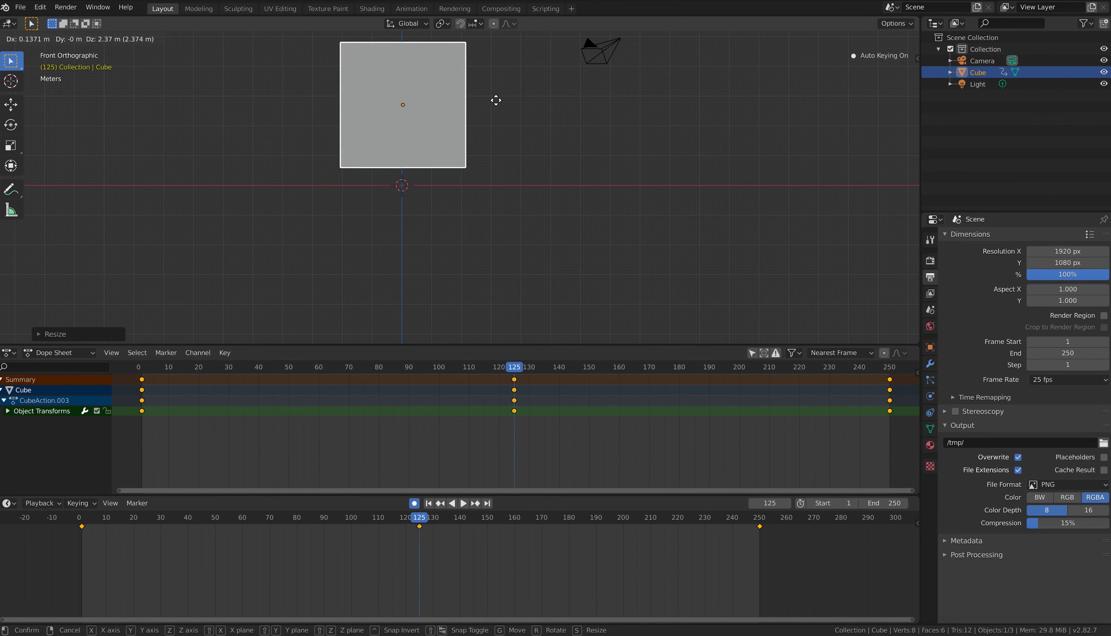
left_click(497, 92)
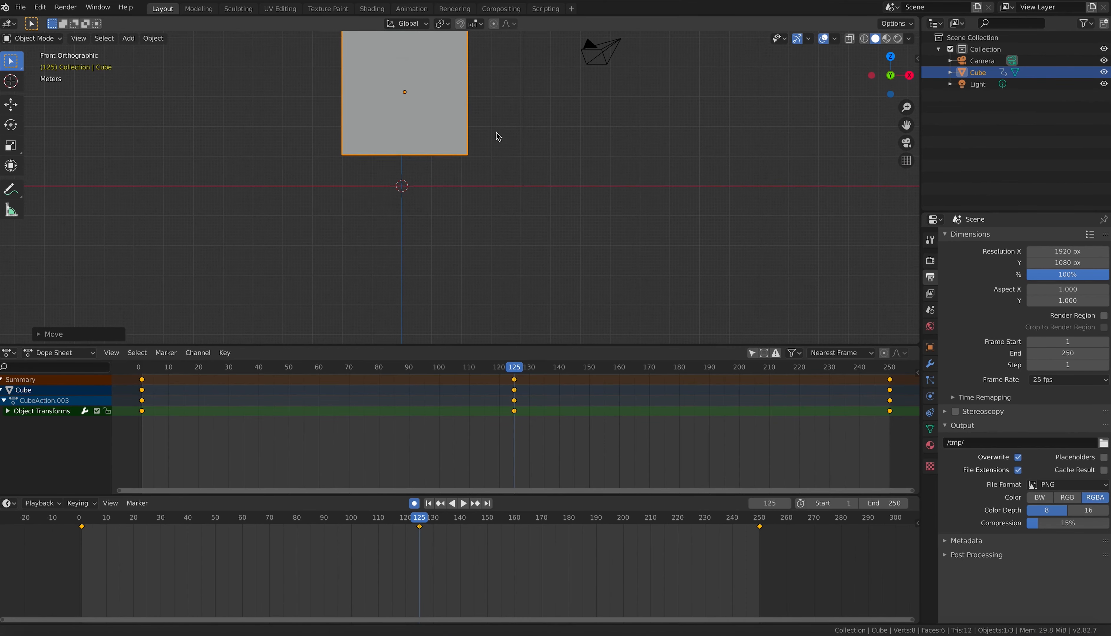
middle_click_drag(497, 133, 556, 177, "shift")
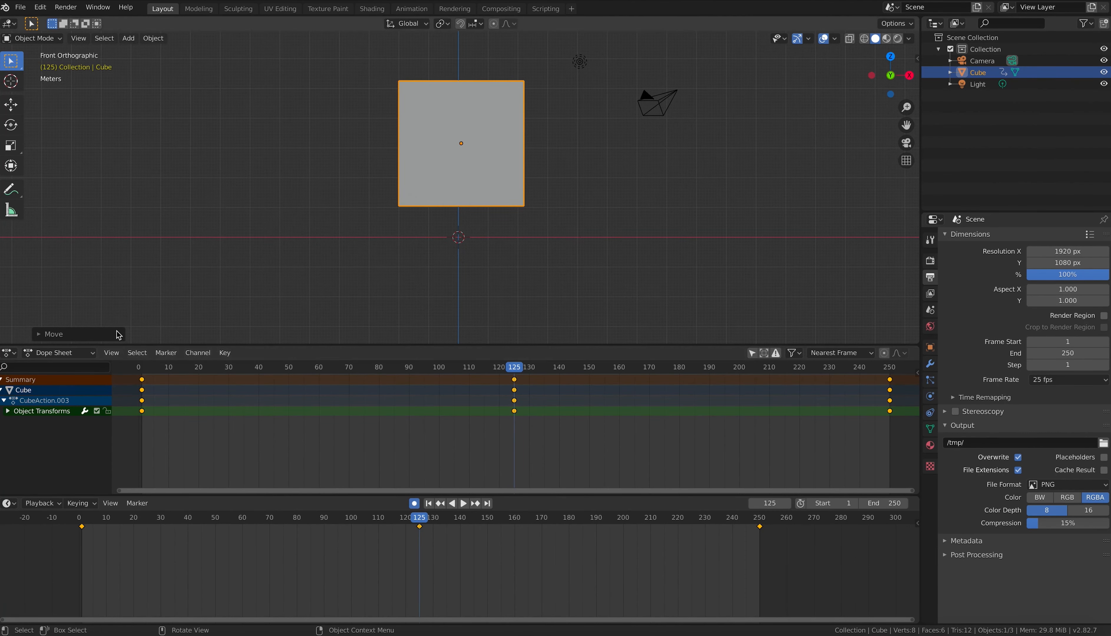
Step: Play through the 1–250 cube animation, then return to frame 1 in camera view
left_click_drag(147, 371, 566, 370)
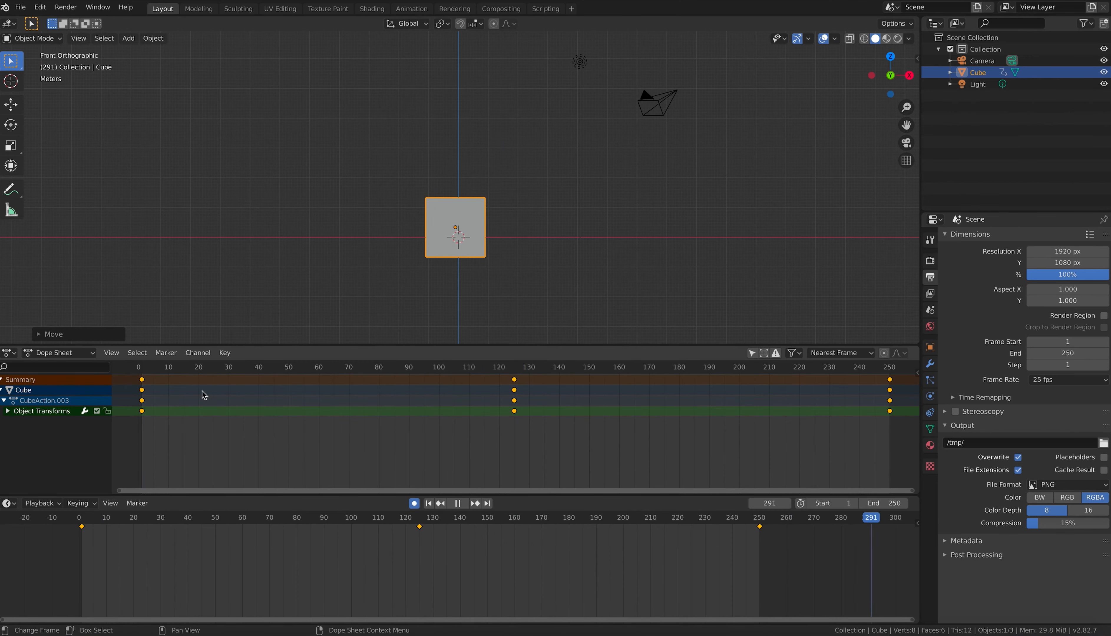
key("Escape")
middle_click_drag(259, 253, 441, 335)
left_click(463, 504)
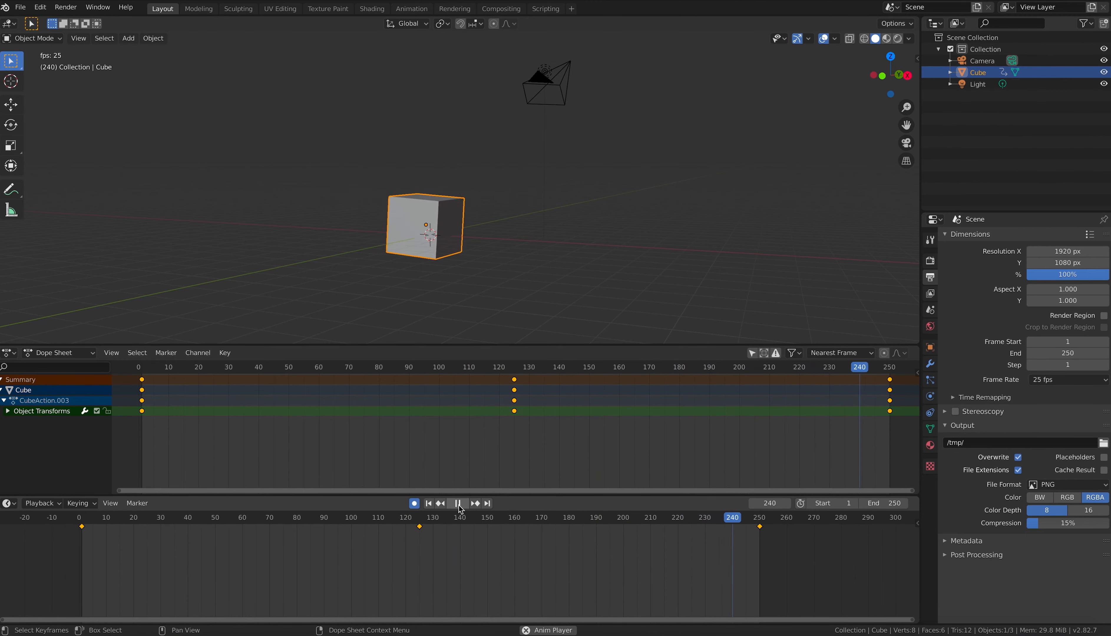
key("space")
left_click_drag(891, 365, 142, 314)
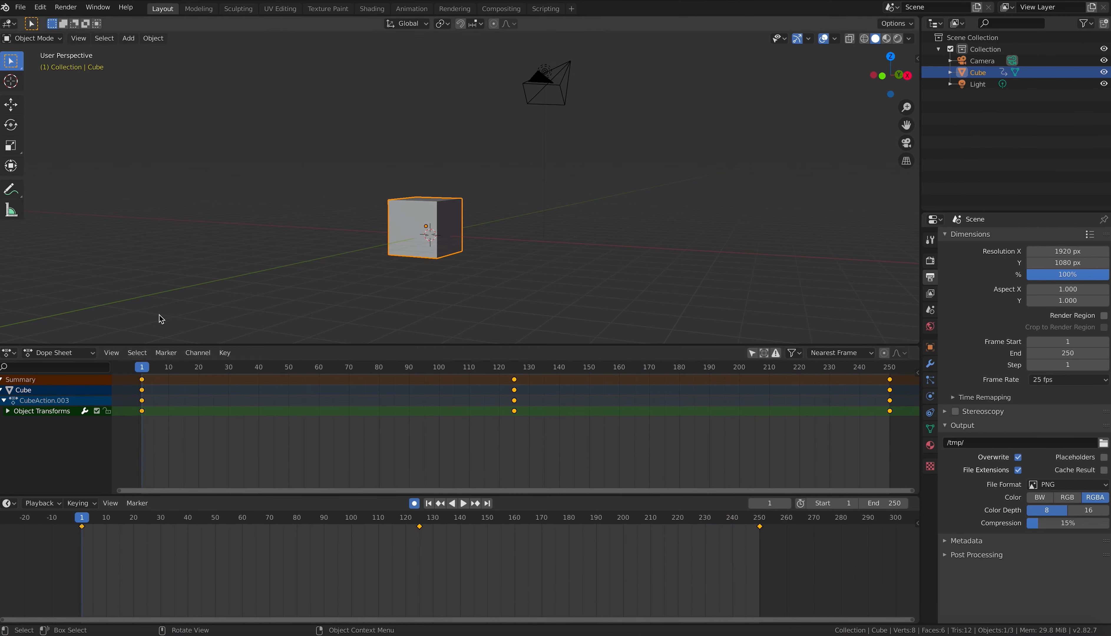
key("KP_0")
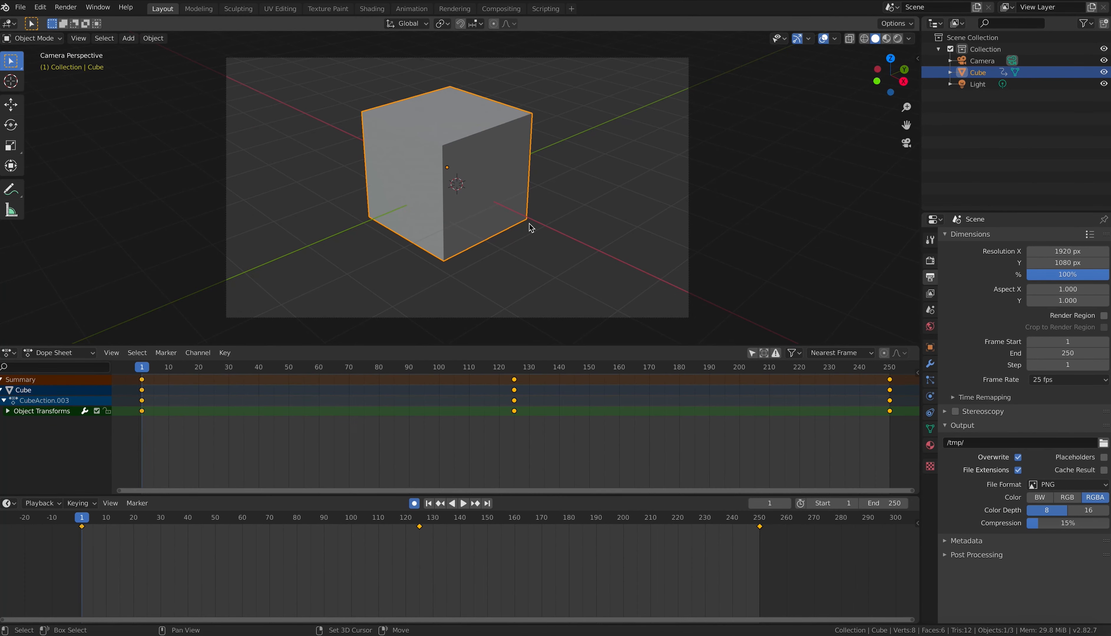
Step: Walk-fly the camera sideways, up, then slightly down to frame the cube at frame 1
key("shift+grave")
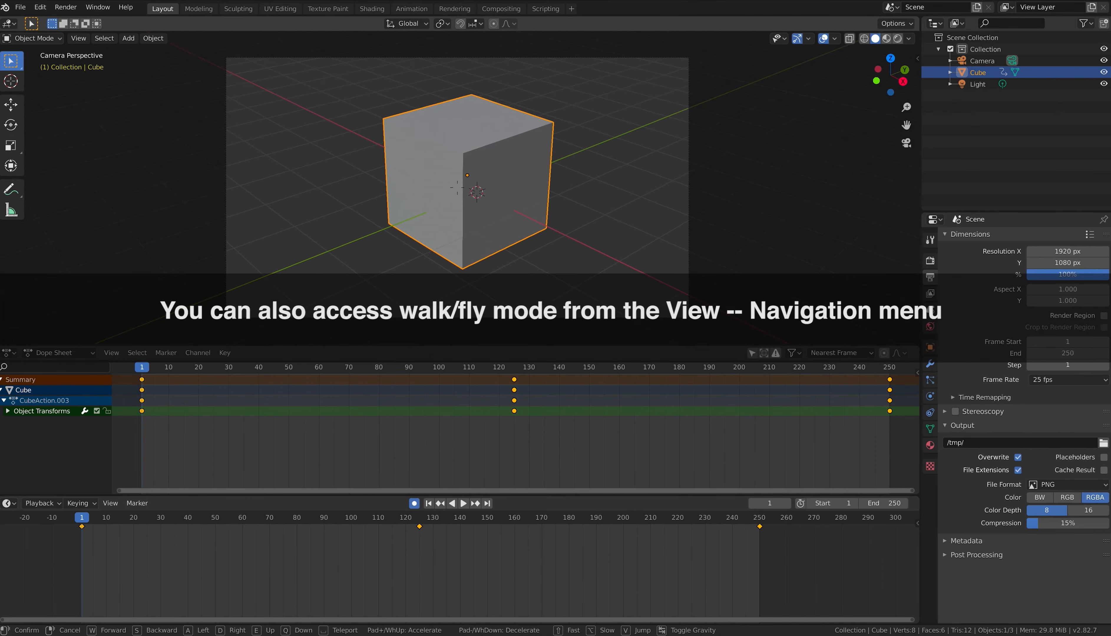
key("a")
key("e")
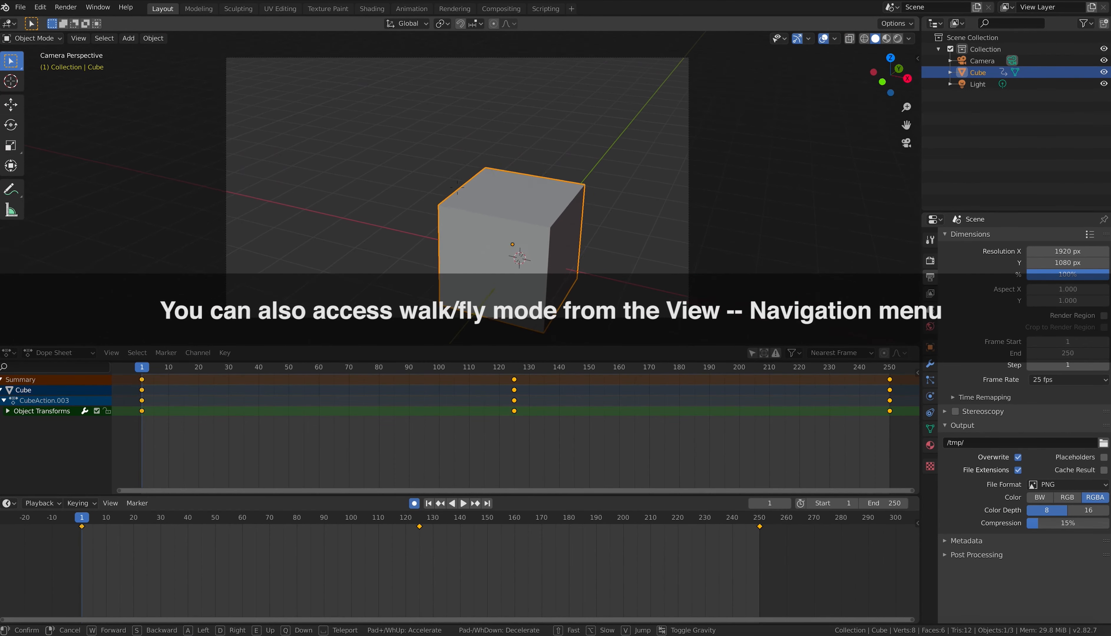
key("q")
key("q")
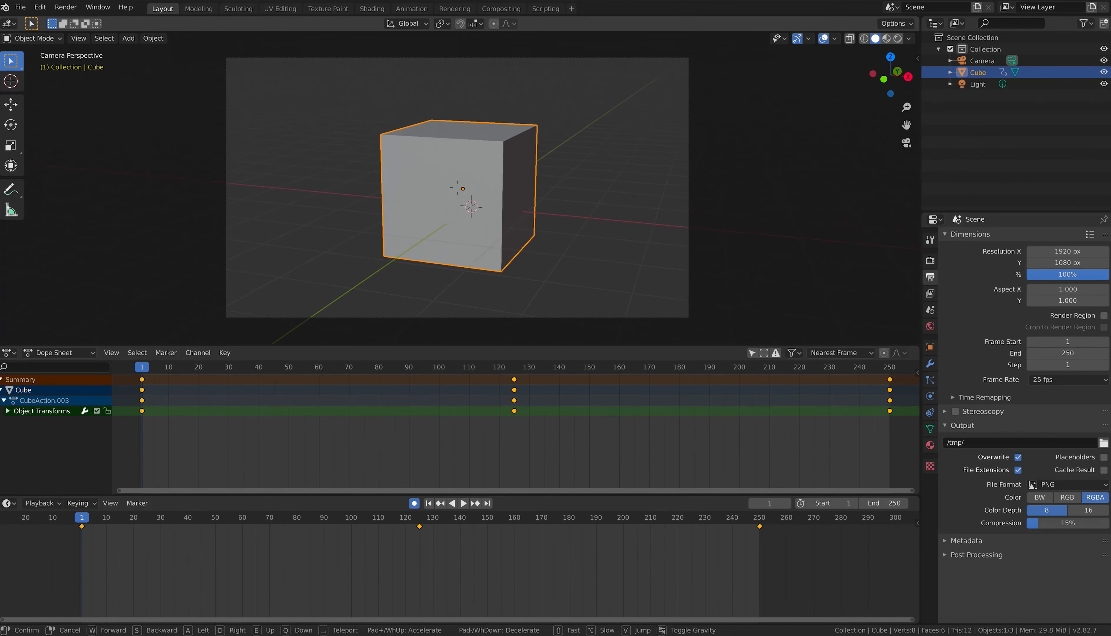
key("q")
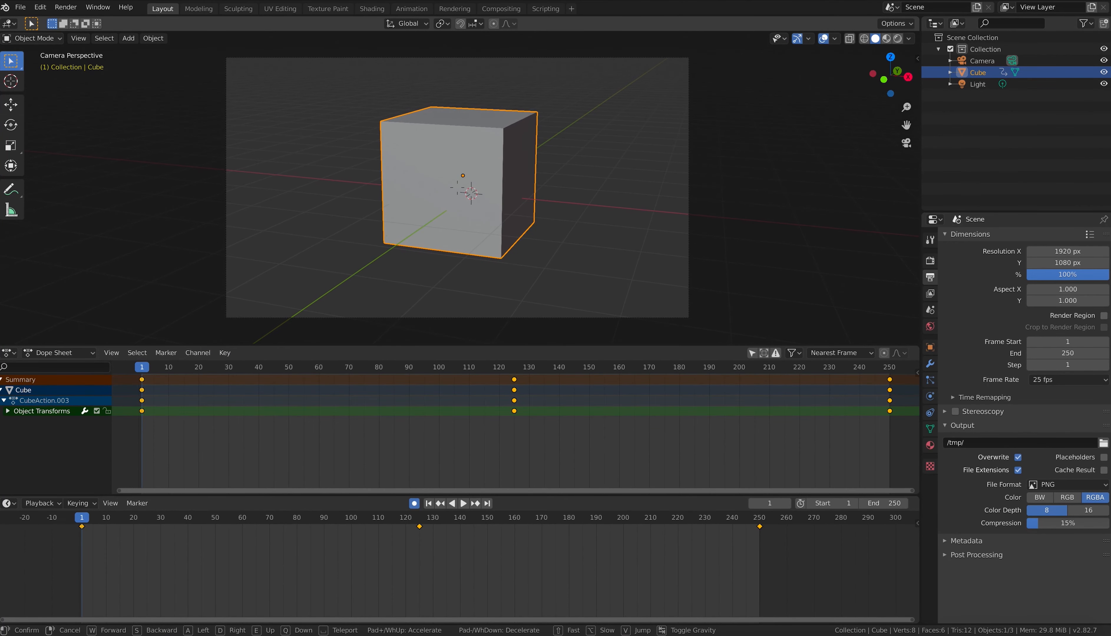
left_click(459, 193)
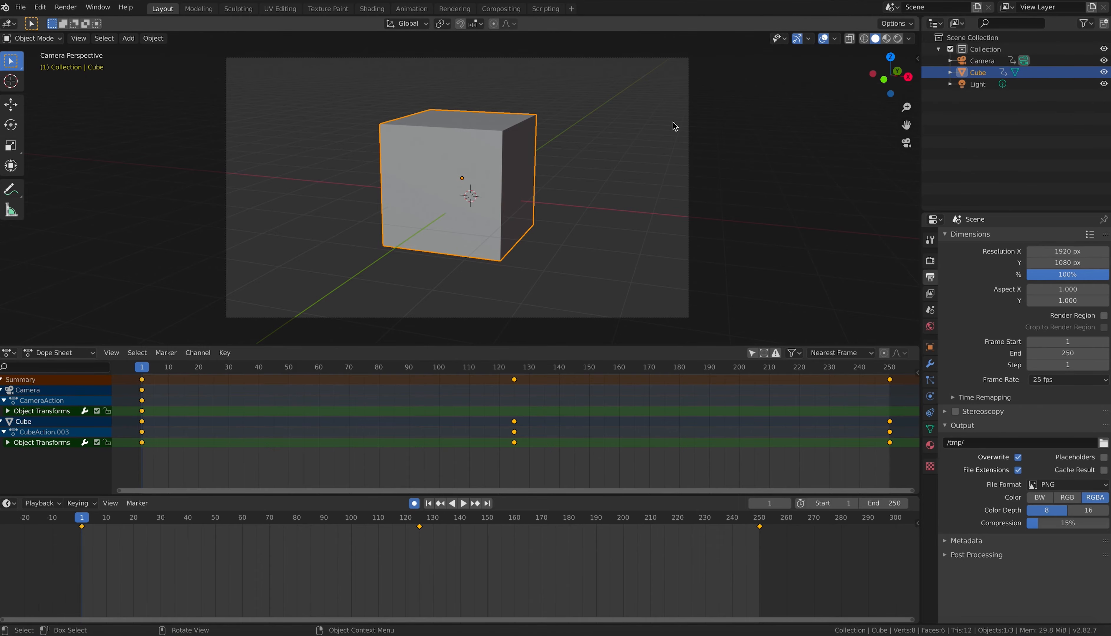
Step: Select the camera in top view and split the viewport into top and camera views
key("KP_7")
scroll(586, 238, "down", 2)
scroll(579, 244, "up", 1)
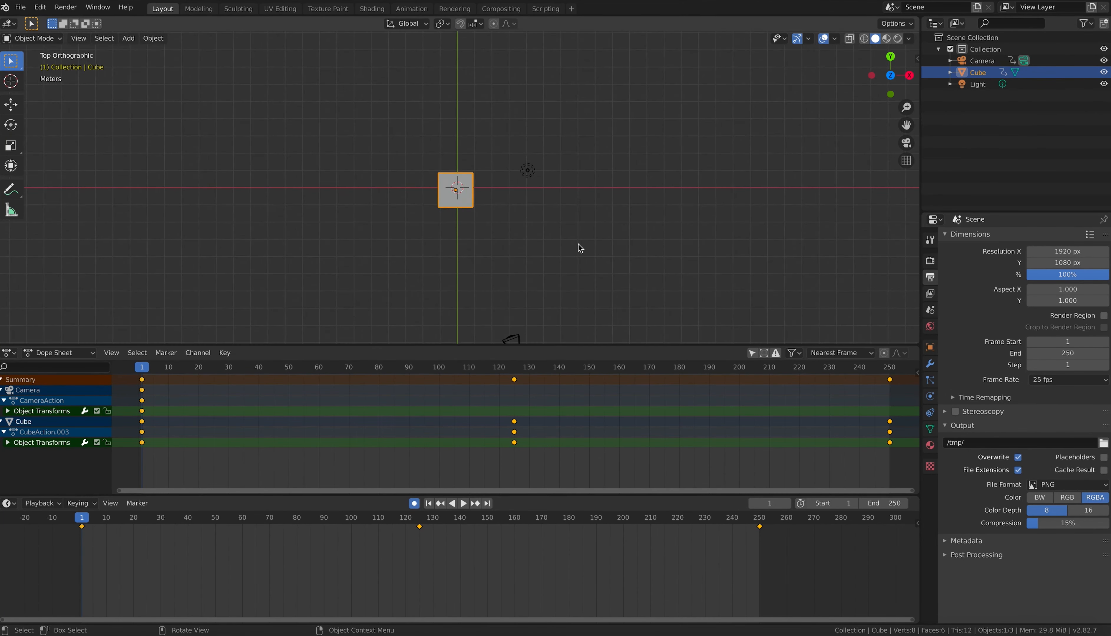
scroll(570, 229, "down", 4, "shift")
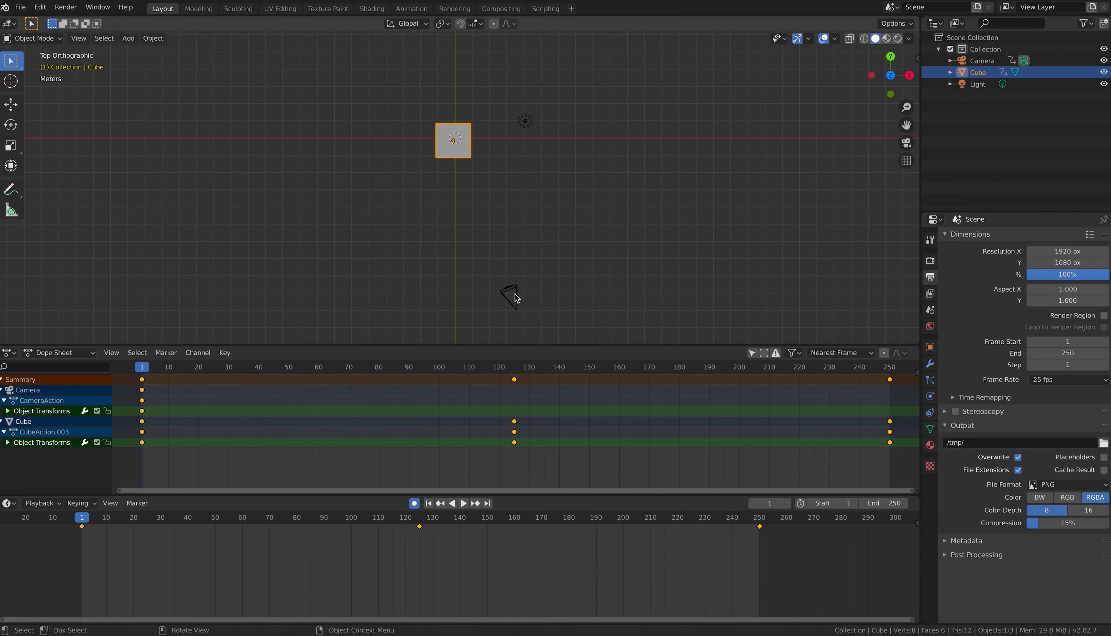
left_click(517, 299)
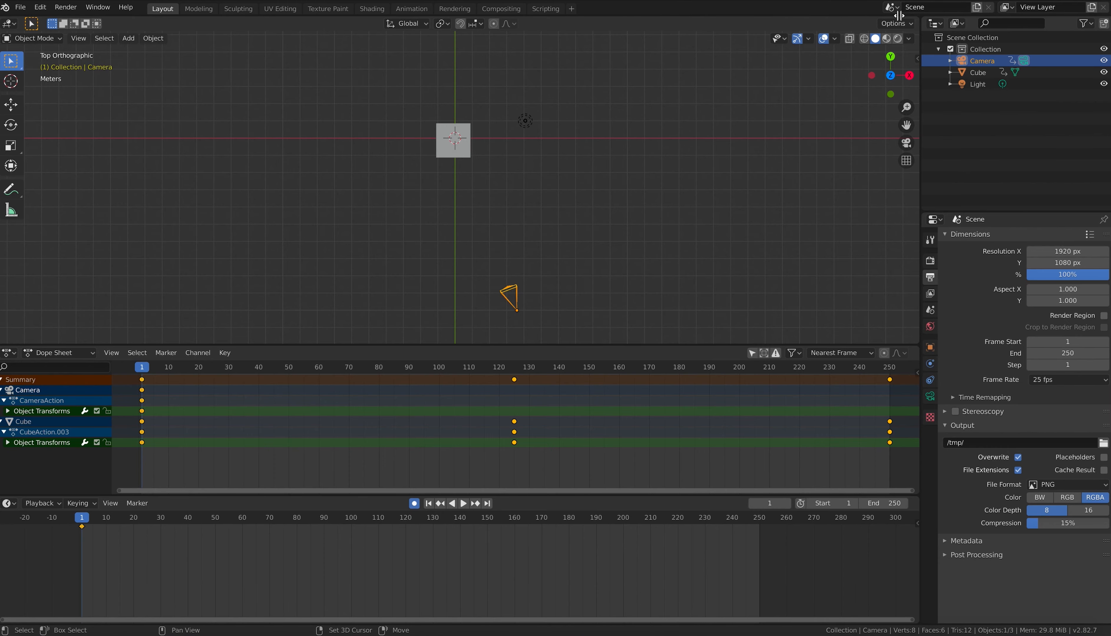
left_click_drag(898, 17, 606, 17)
key("KP_0")
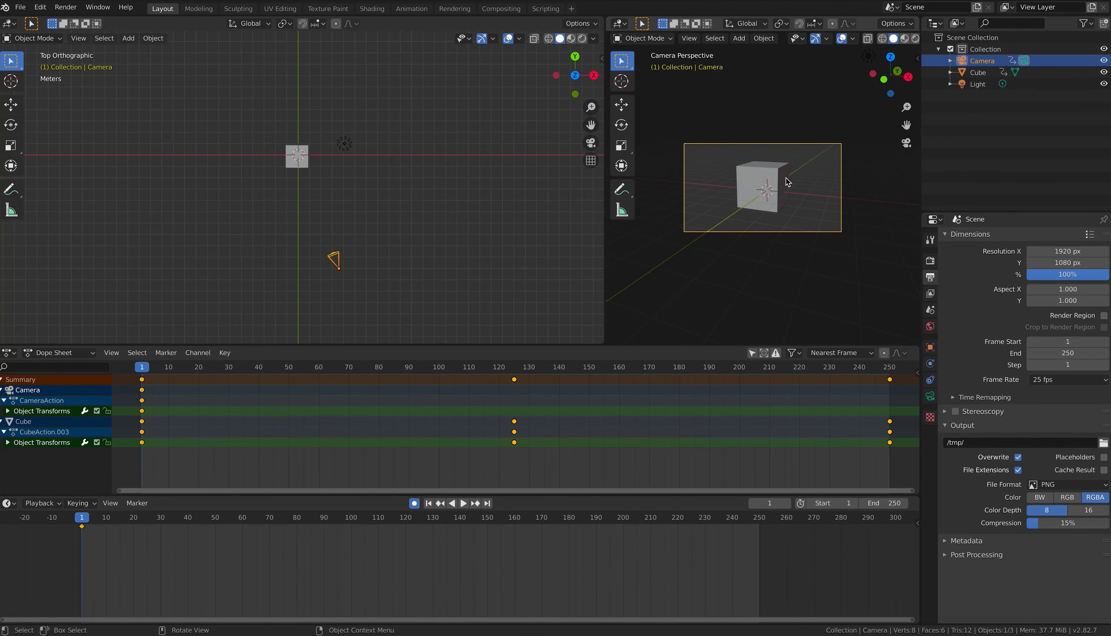
Step: Insert a LocRot keyframe on the camera at the current frame
scroll(786, 178, "up", 3)
scroll(795, 182, "down", 1)
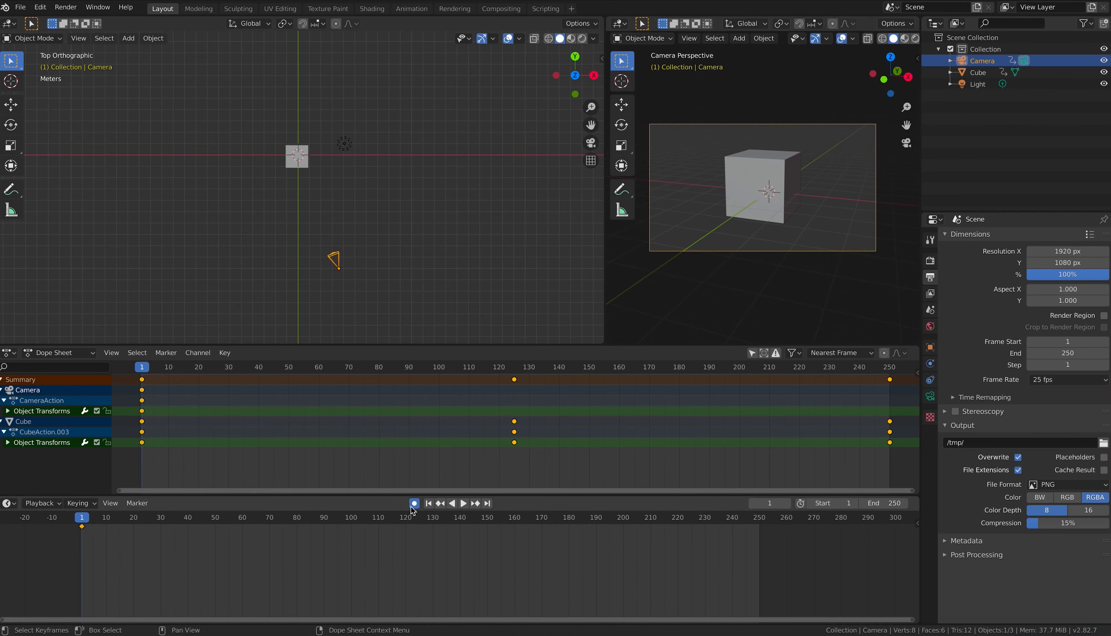
key("i")
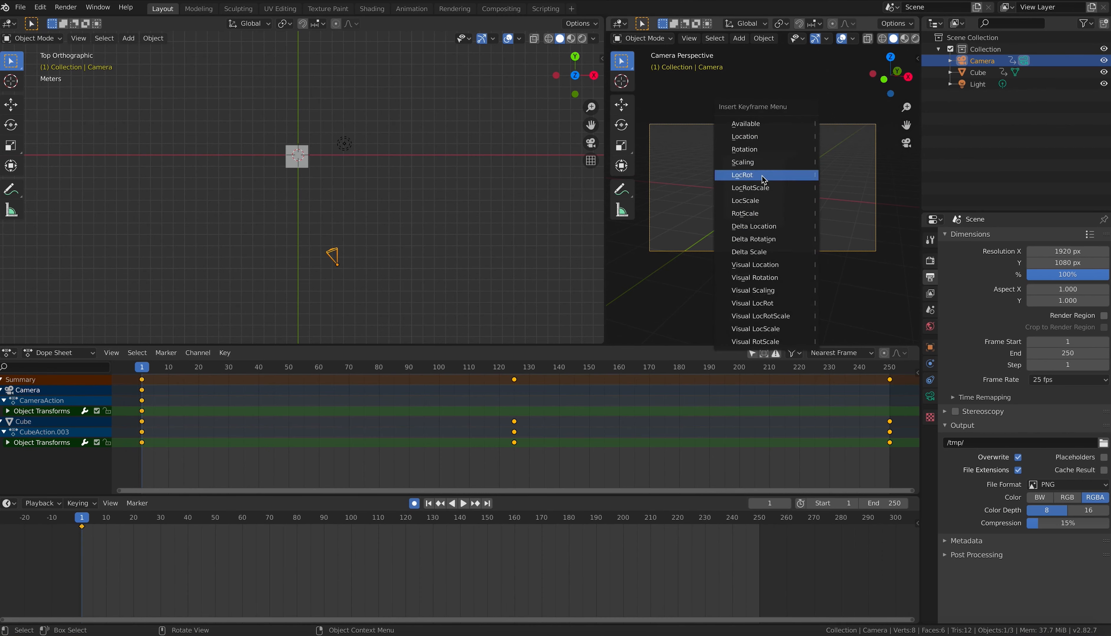
left_click(765, 179)
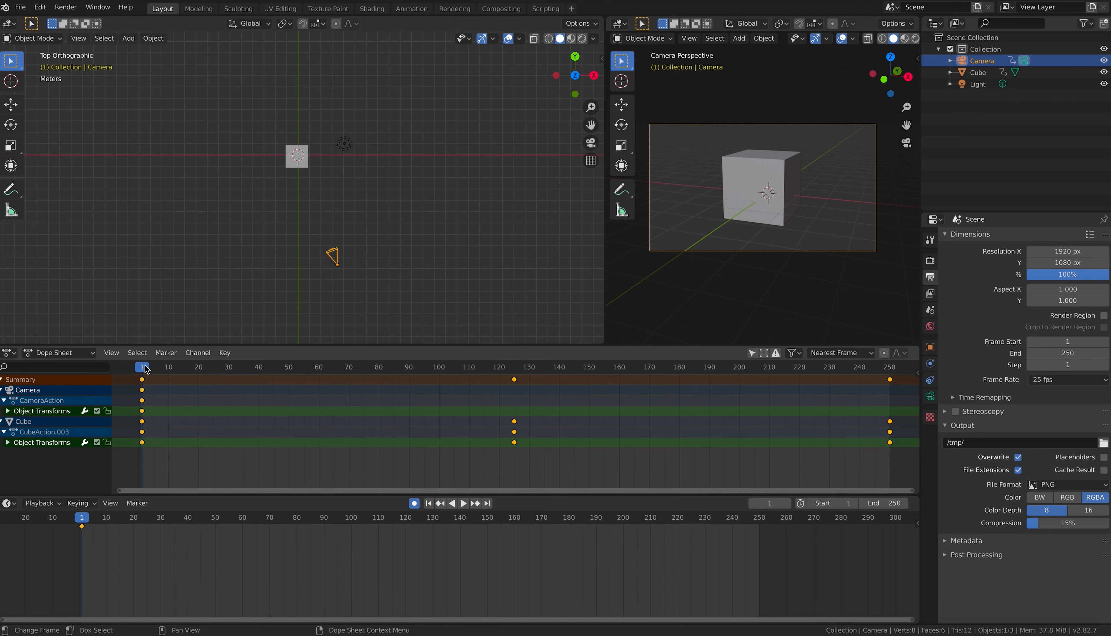
Step: Advance to frame 250 and insert a matching LocRot camera keyframe there
key("space")
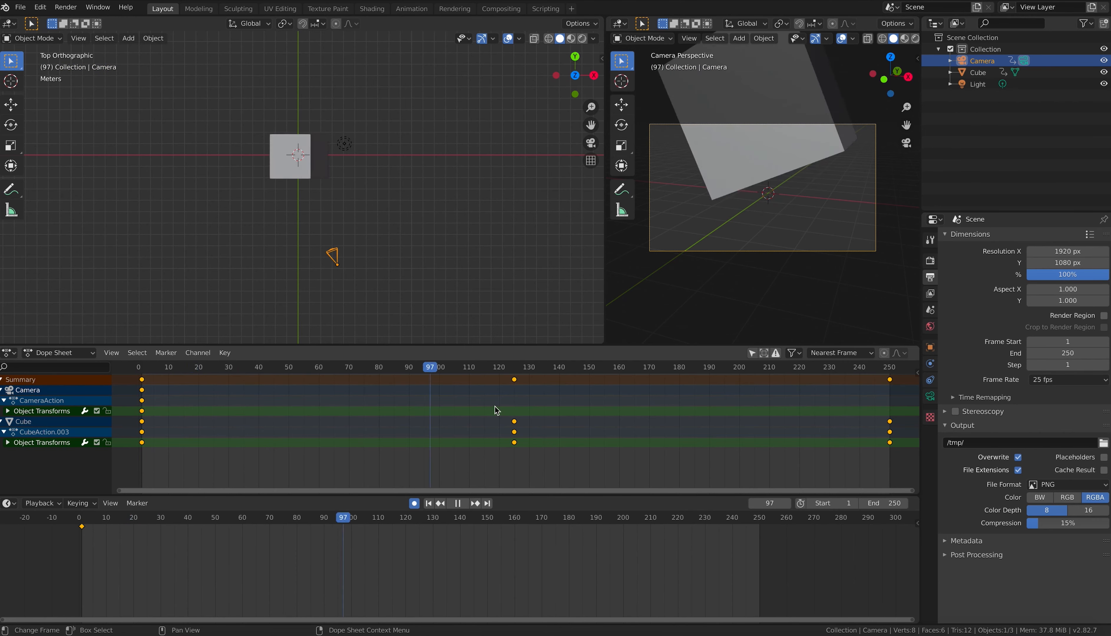
left_click_drag(824, 406, 891, 406)
key("space")
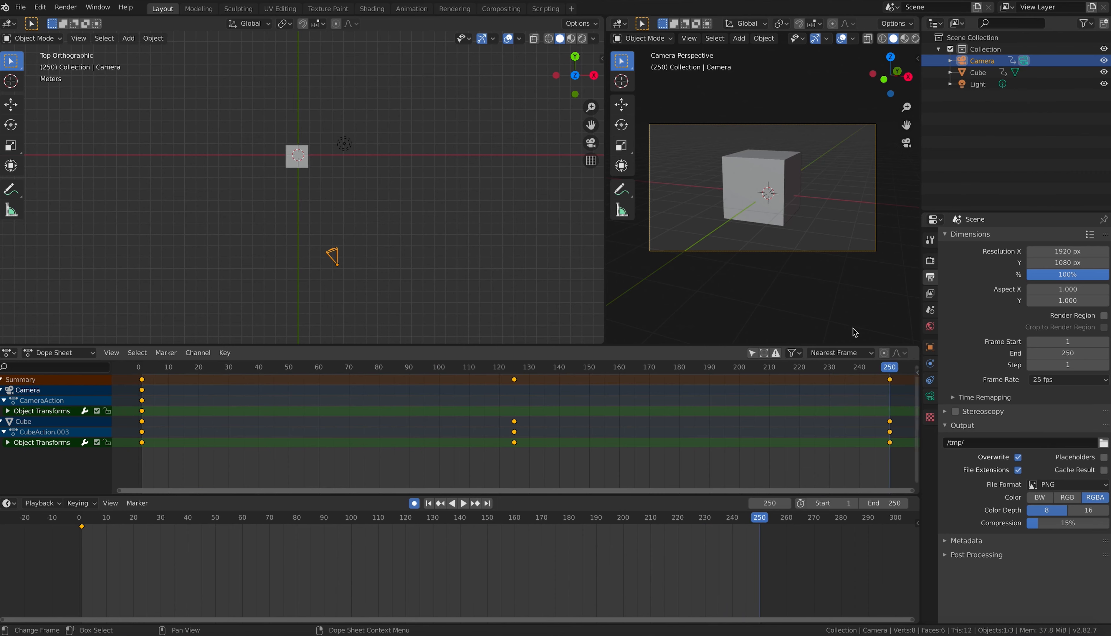
key("i")
left_click(799, 191)
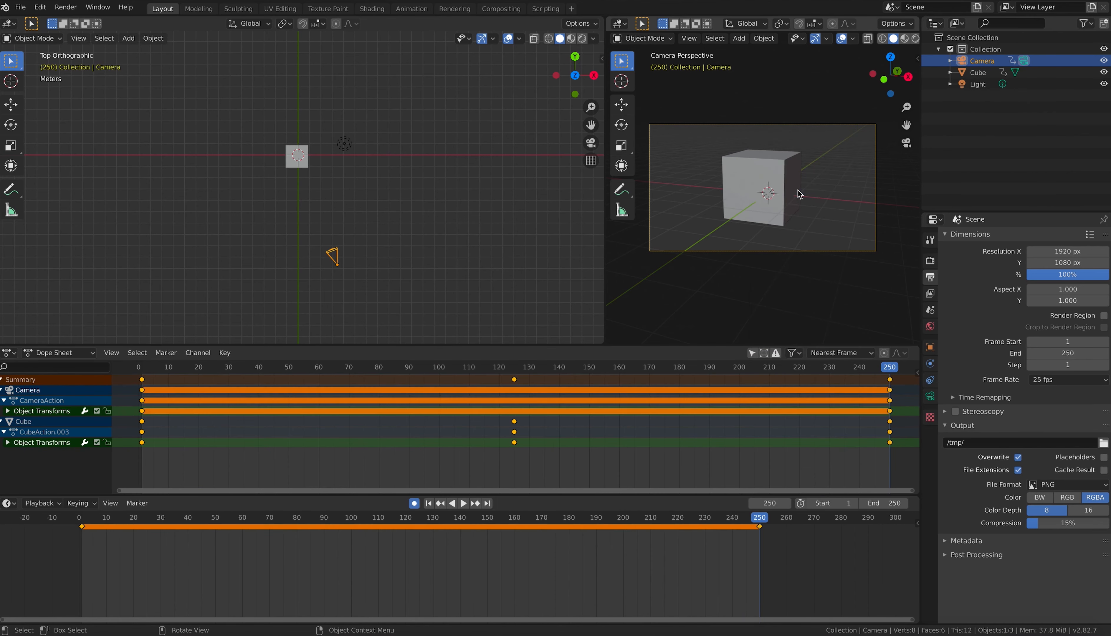
Step: At frame 125, walk the camera back and sideways to a new framing and keyframe it
left_click(516, 370)
key("space")
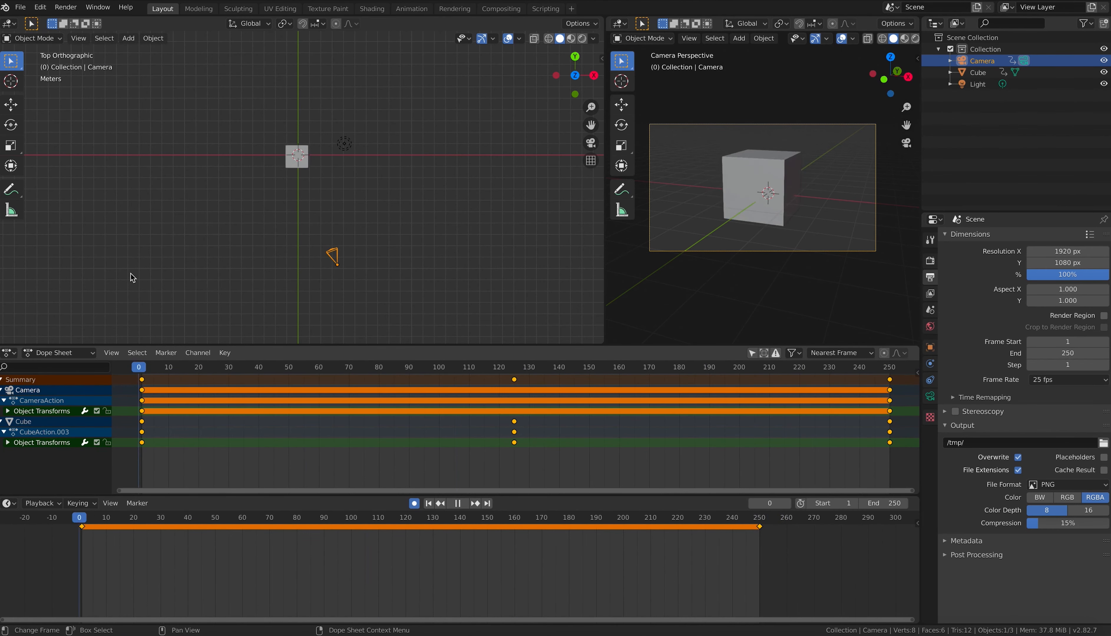
left_click(906, 374)
left_click_drag(907, 378, 516, 347)
key("shift+grave")
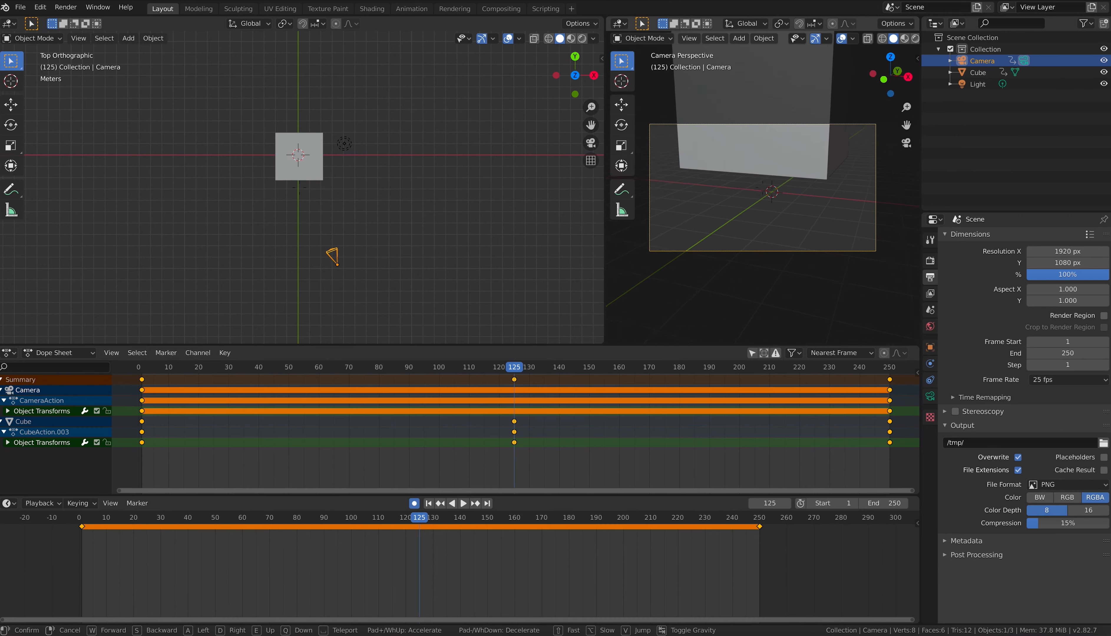
key("a")
key("s")
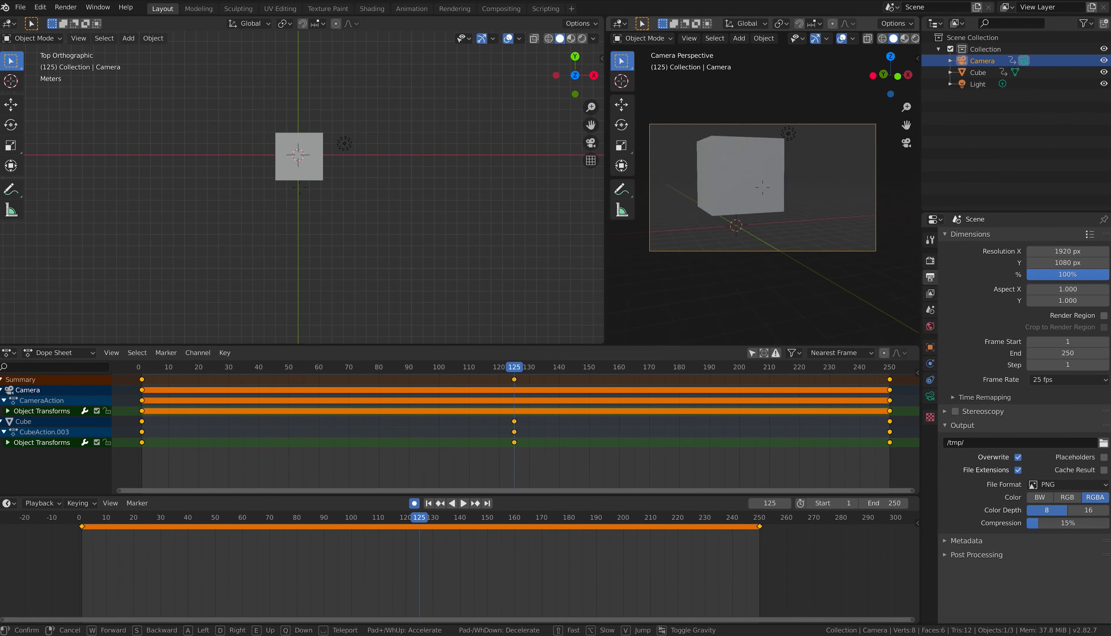
left_click(763, 190)
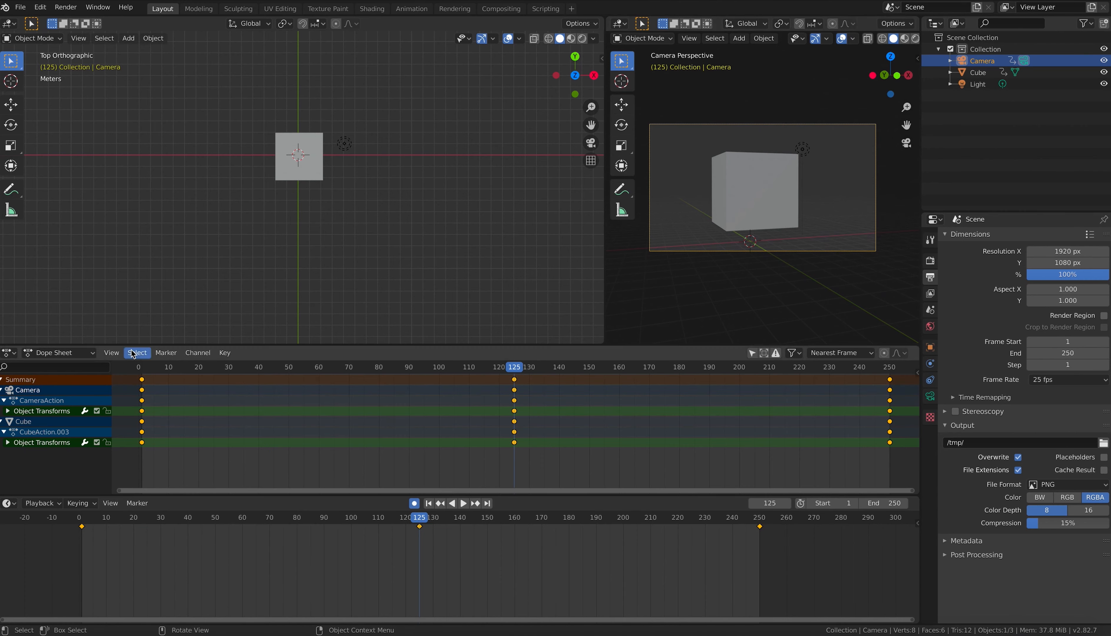
Step: Play the animation from frame 1 to preview the camera move
key("shift+Left")
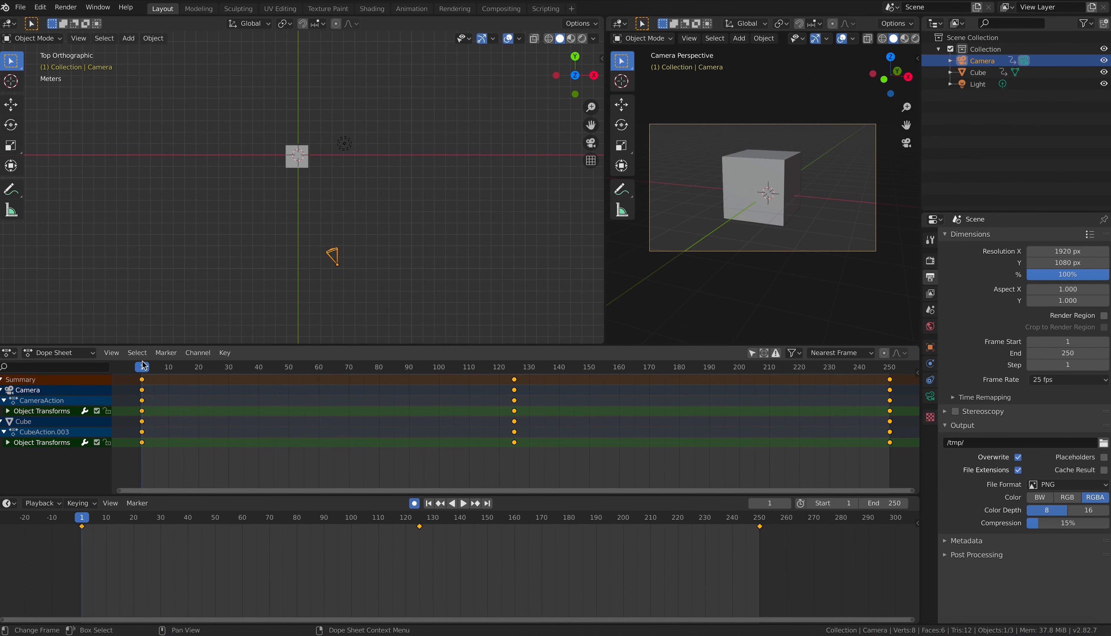
key("space")
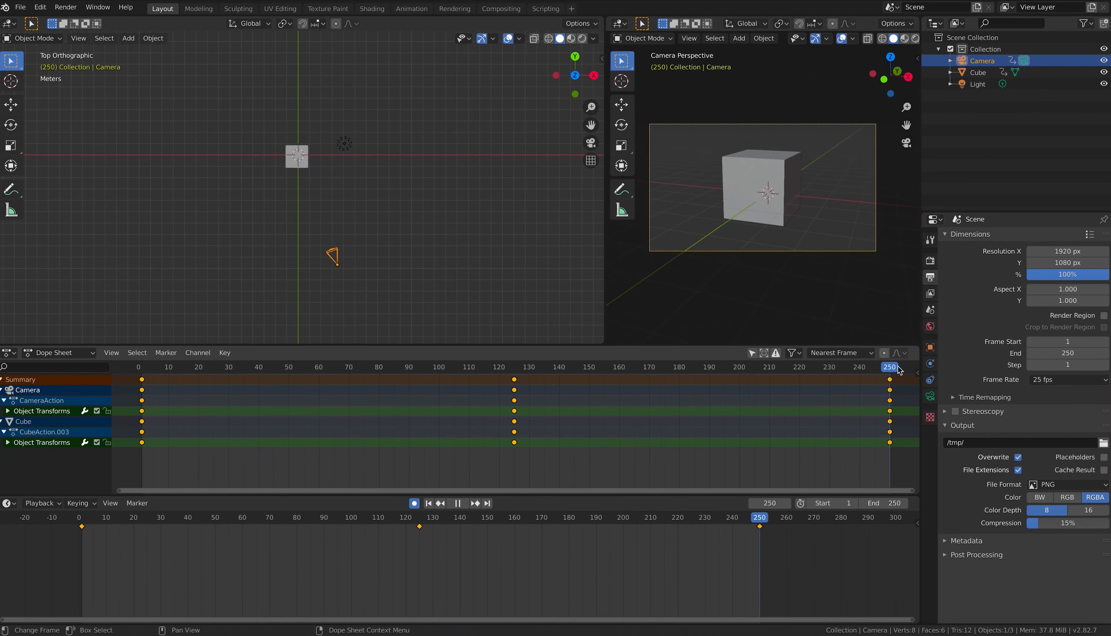
key("Escape")
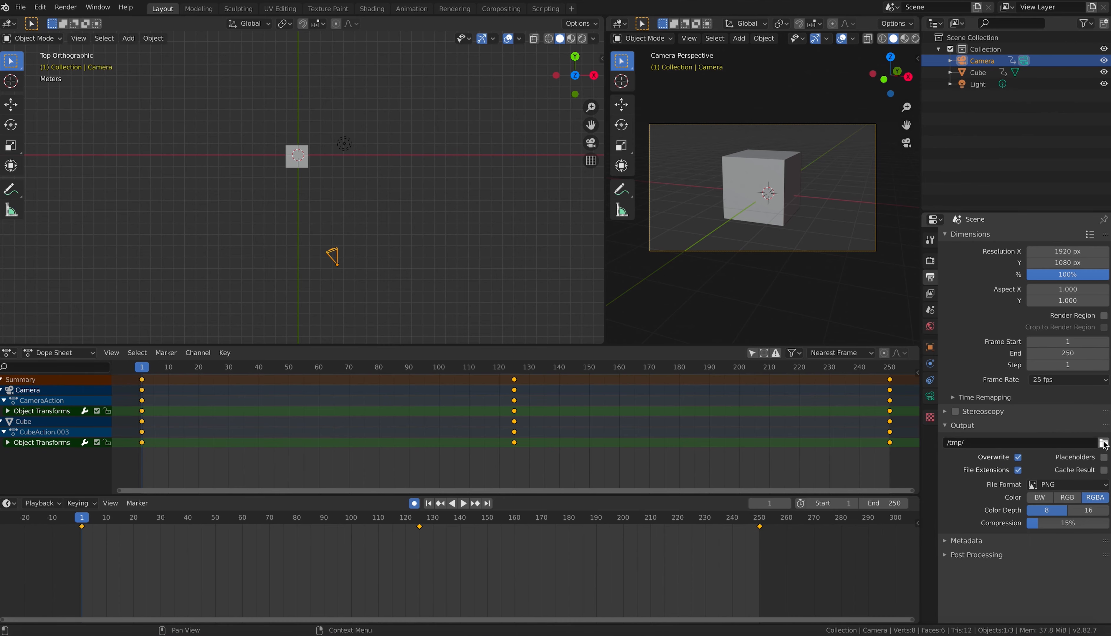
Step: Set the render output folder to the Desktop and the resolution to 1280x720 at 100%
left_click(1104, 444)
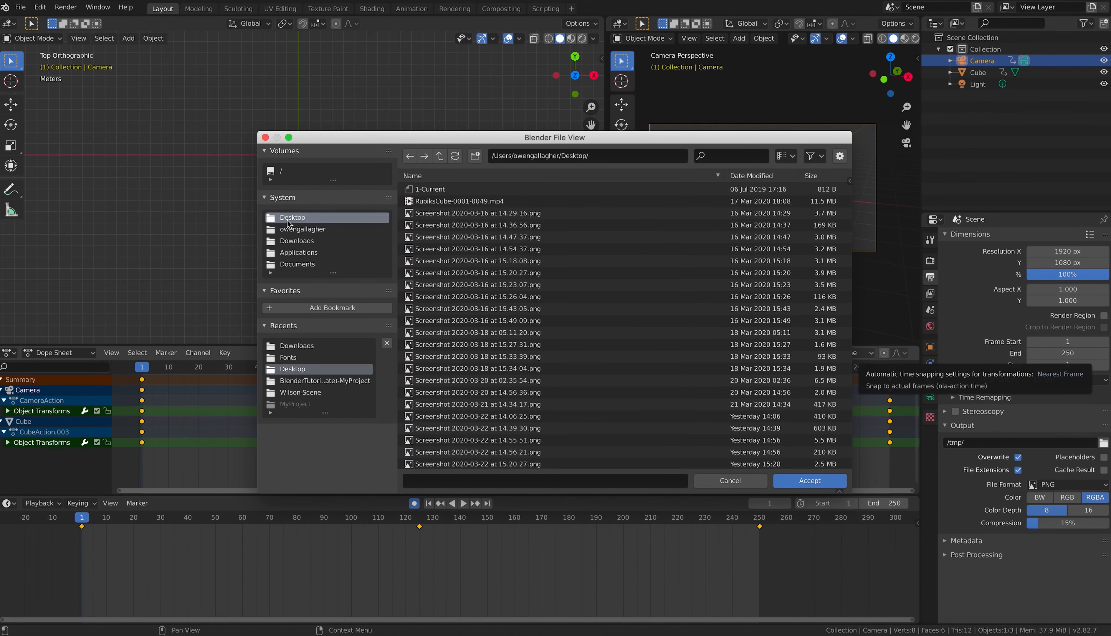
left_click(800, 483)
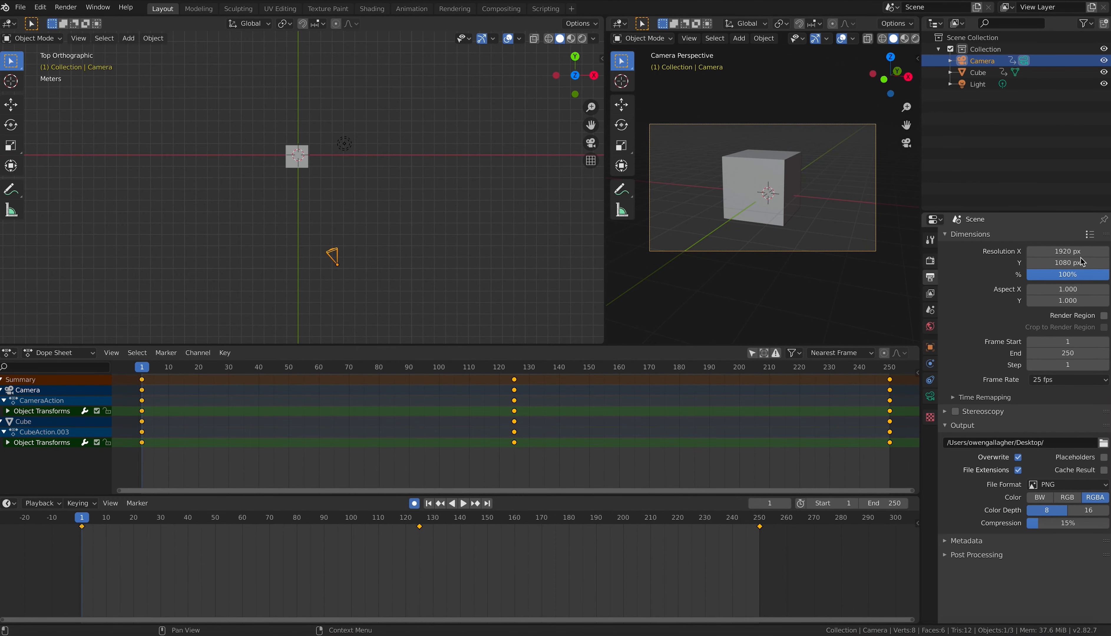
left_click(1060, 251)
type("1280")
key("Tab")
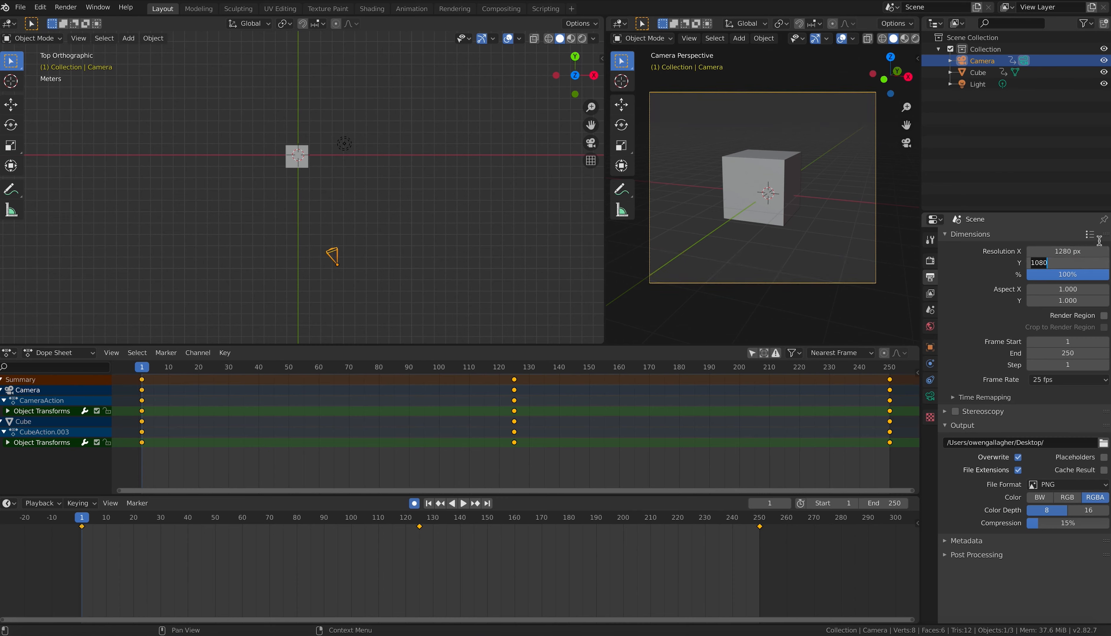
type("720")
key("Tab")
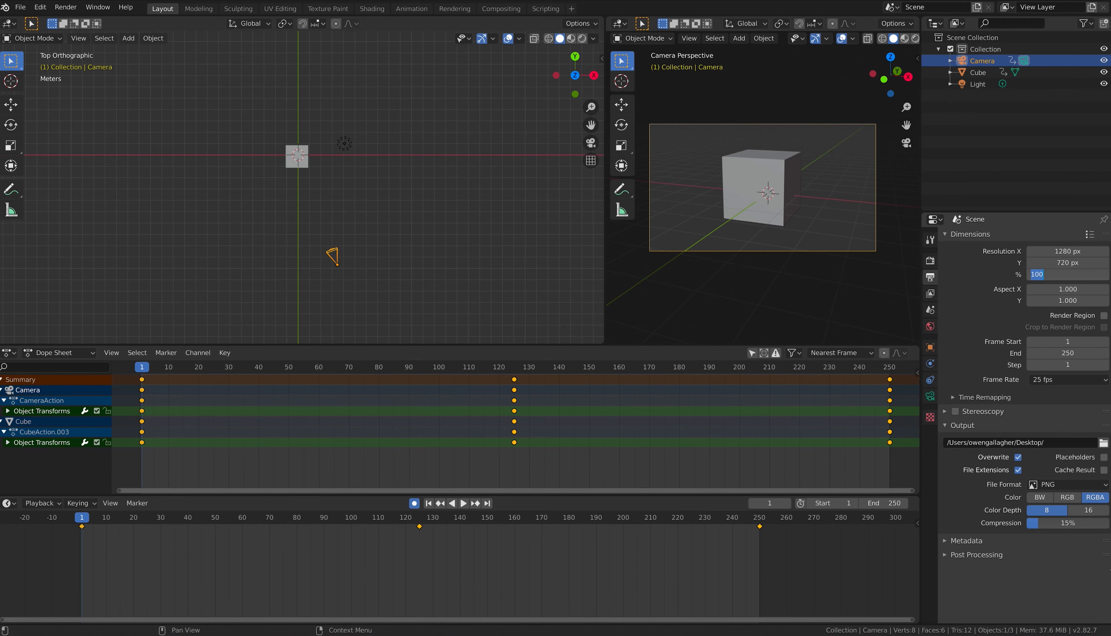
key("Tab")
key("Return")
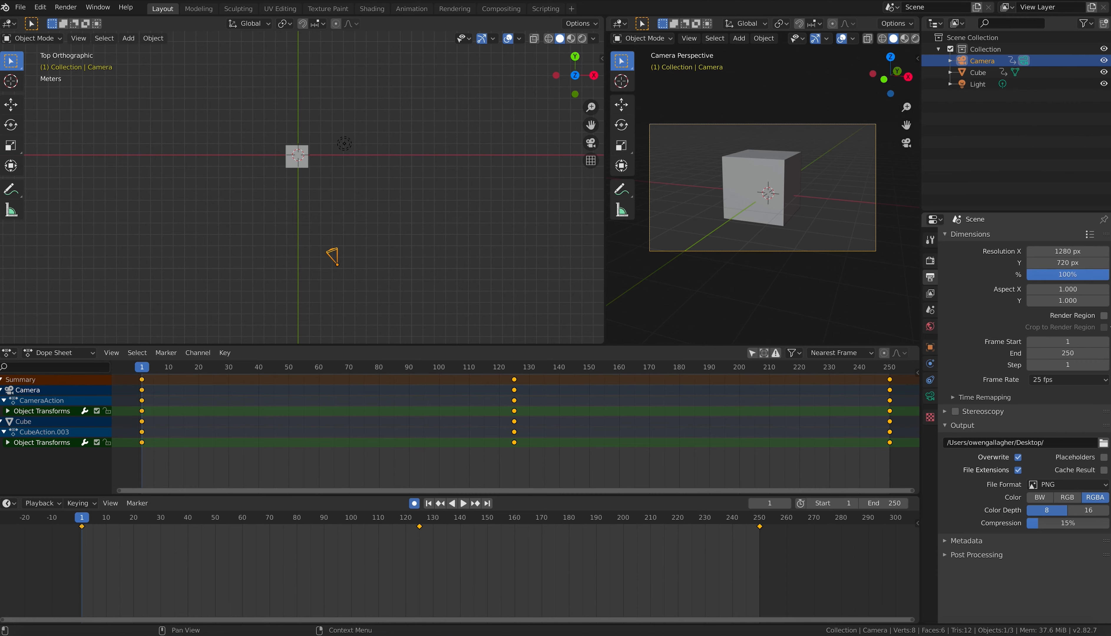
Step: Keep 25 fps, switch the file format to FFmpeg video and review the Matroska encoding
left_click(1052, 381)
left_click(1066, 415)
left_click(1069, 486)
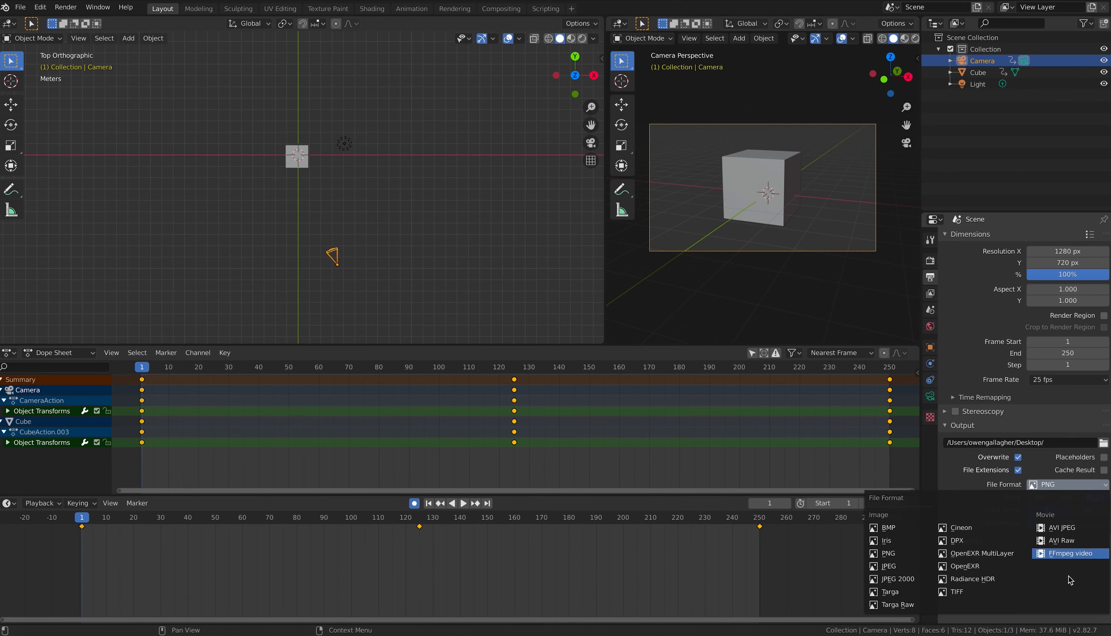
left_click(1076, 553)
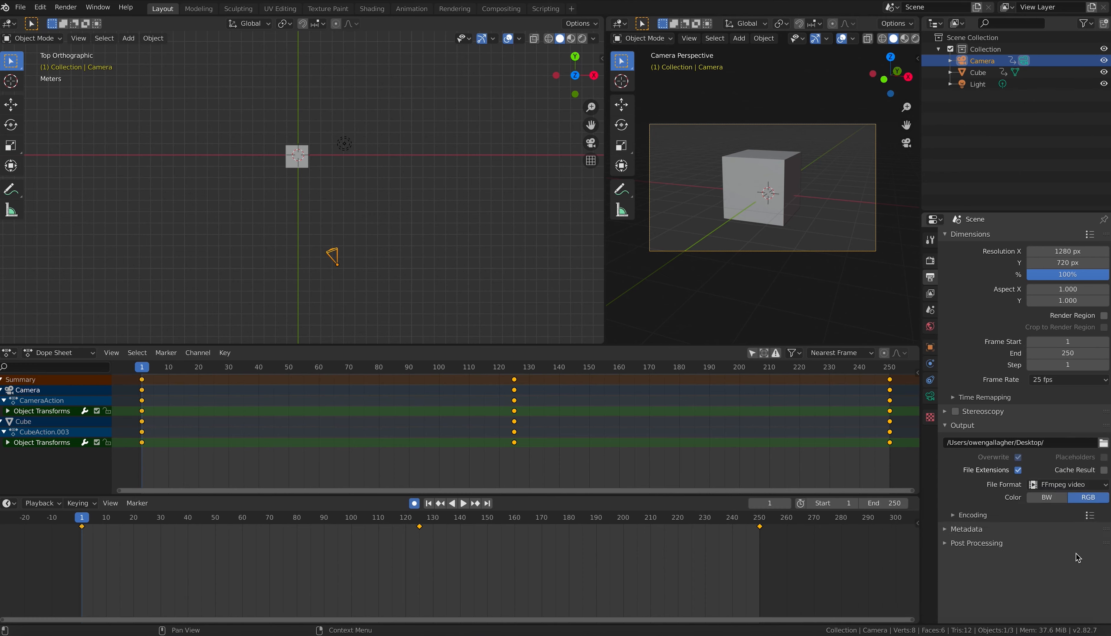
left_click(957, 518)
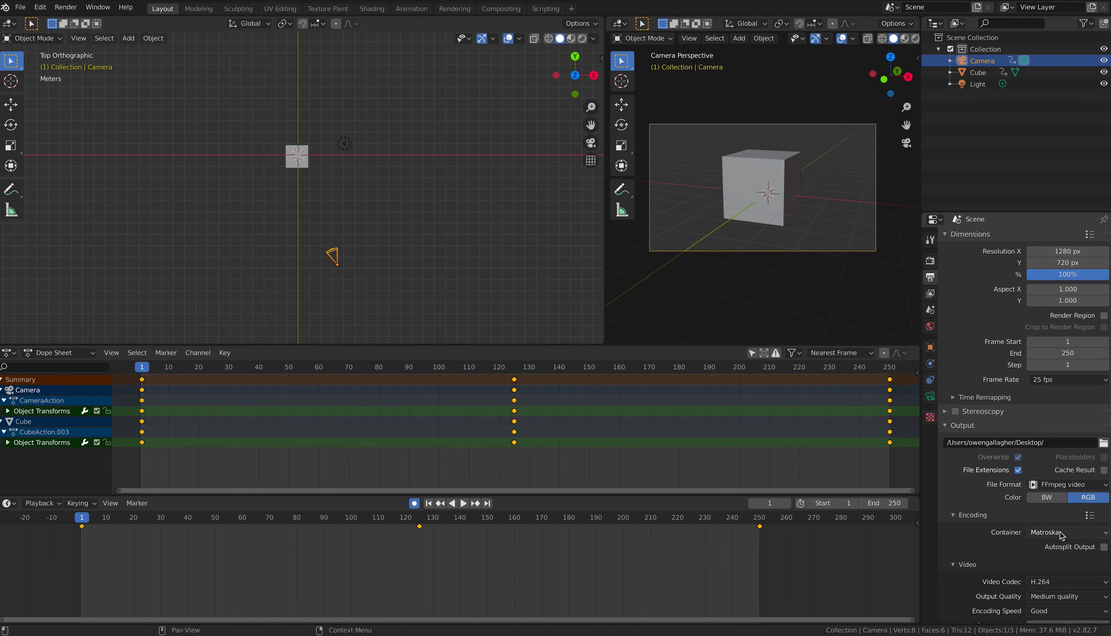
scroll(1015, 535, "down", 1)
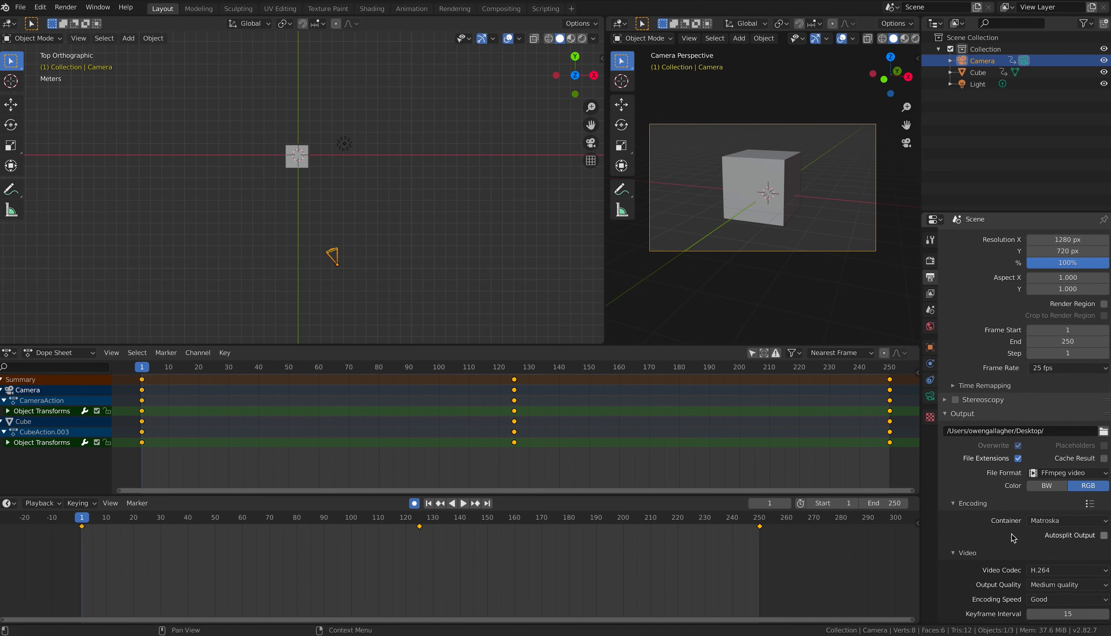
scroll(1014, 538, "down", 4)
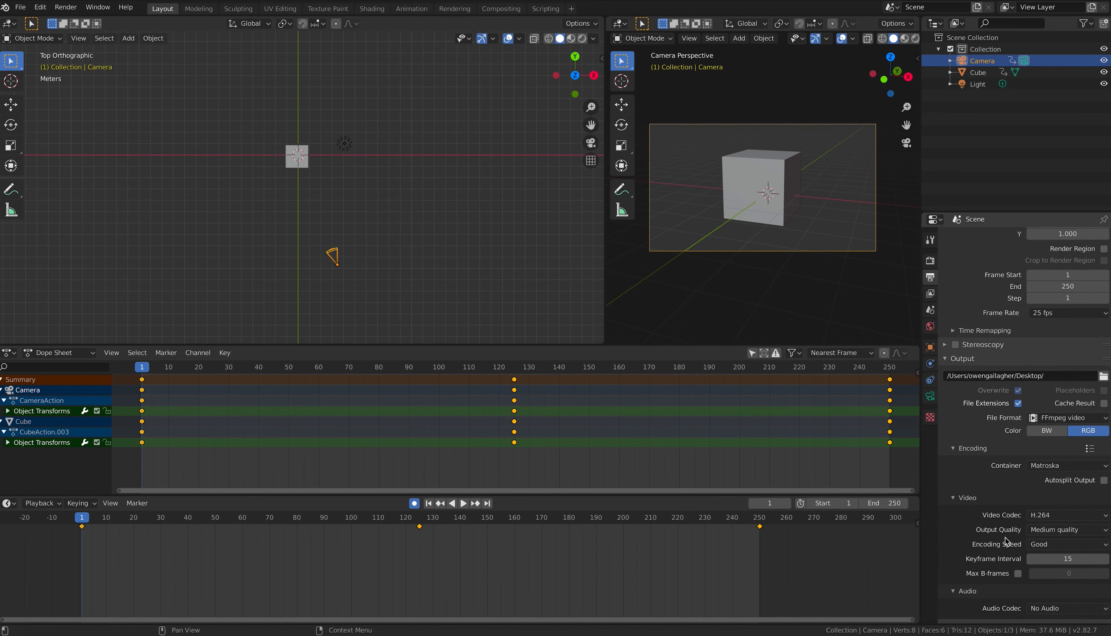
scroll(1006, 537, "up", 4)
scroll(1006, 537, "up", 1)
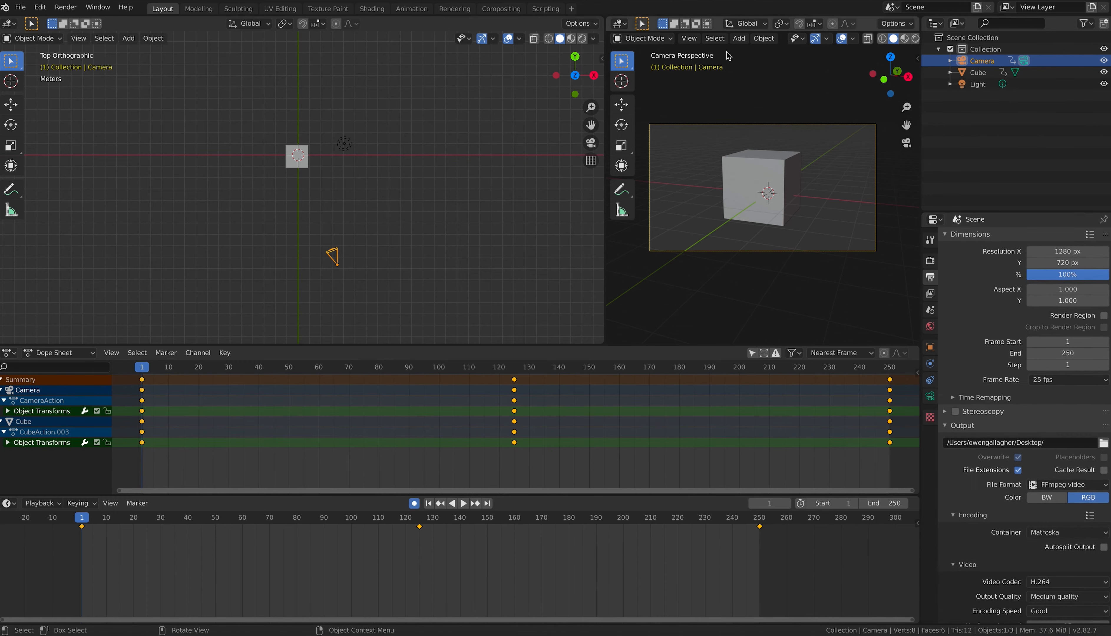
Step: Render the full animation to video and move the render window aside
left_click(67, 7)
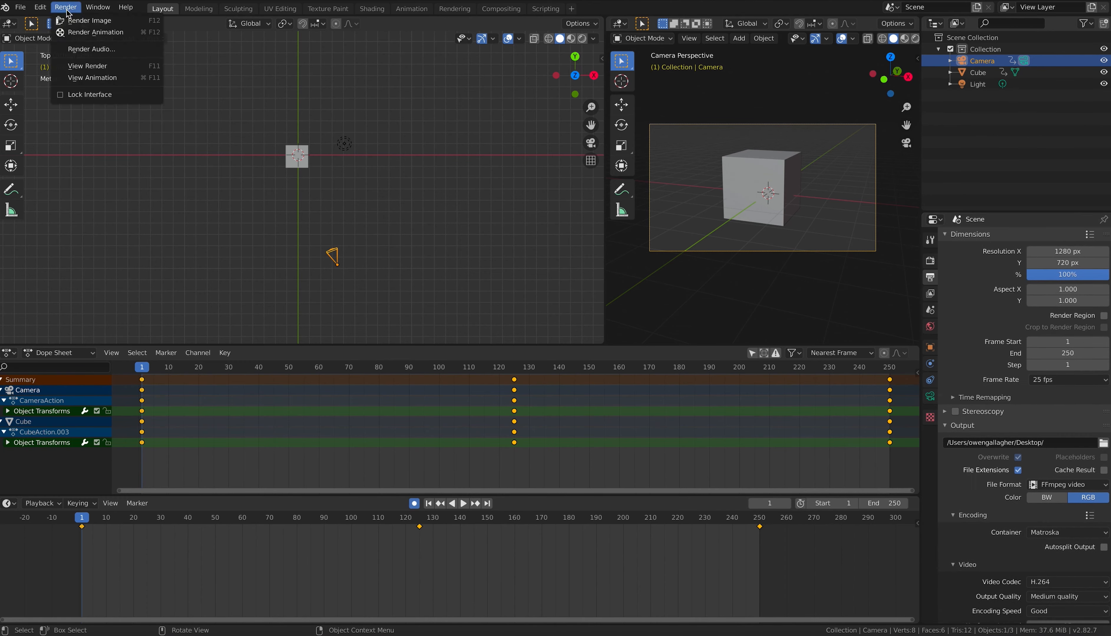
left_click(74, 34)
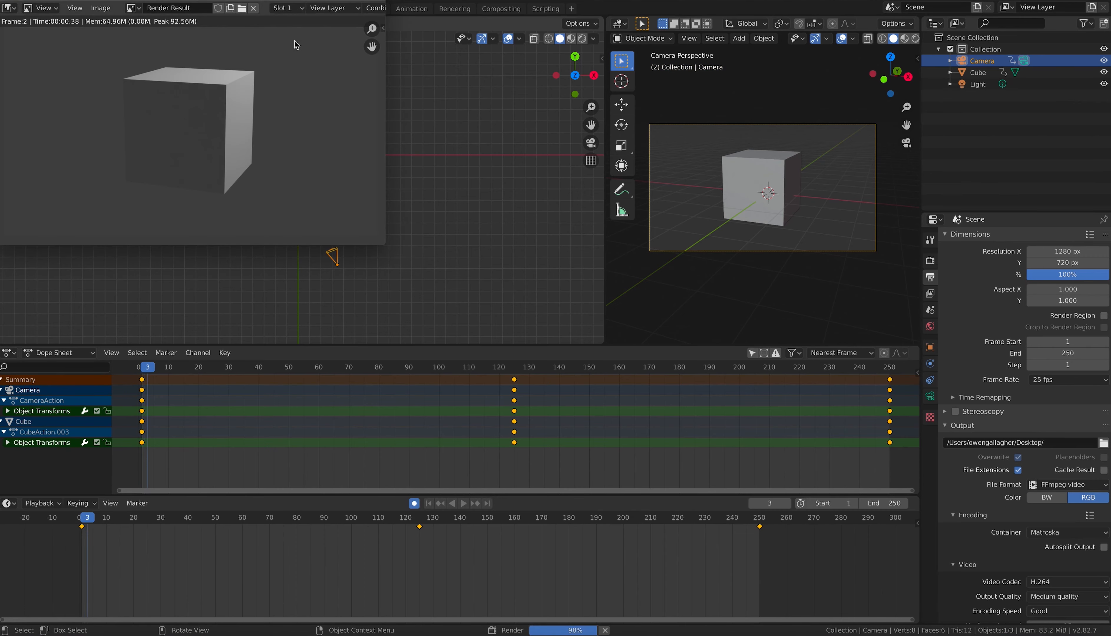
left_click_drag(255, 1, 462, 88)
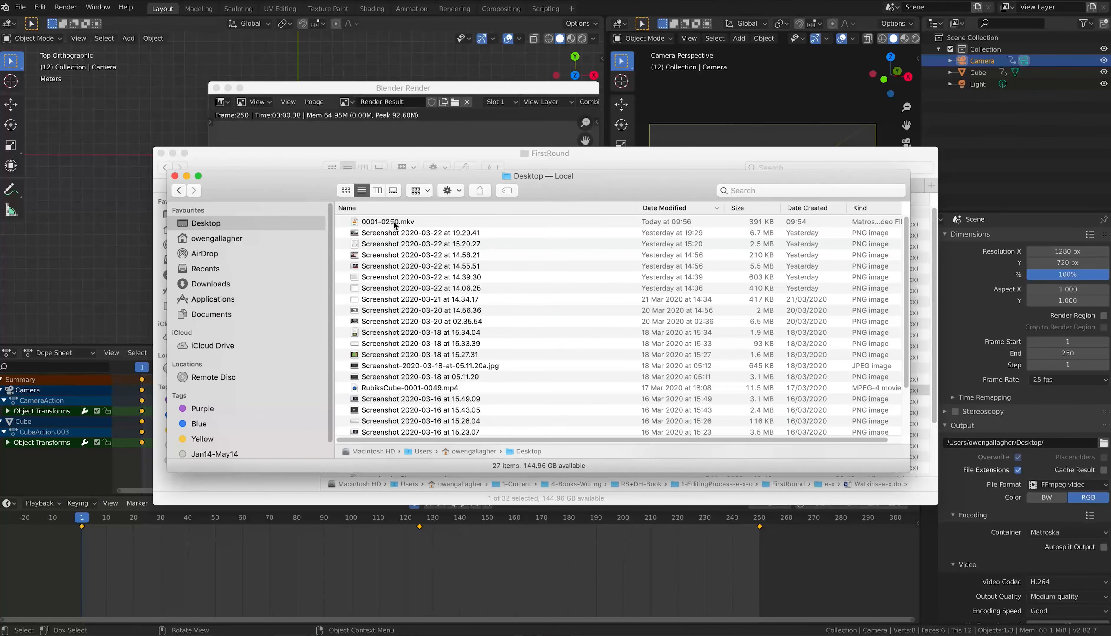
Step: Open 0001-0250.mkv in VLC, go fullscreen and restart playback from the beginning
left_click(396, 223)
right_click(379, 222)
mouse_move(485, 238)
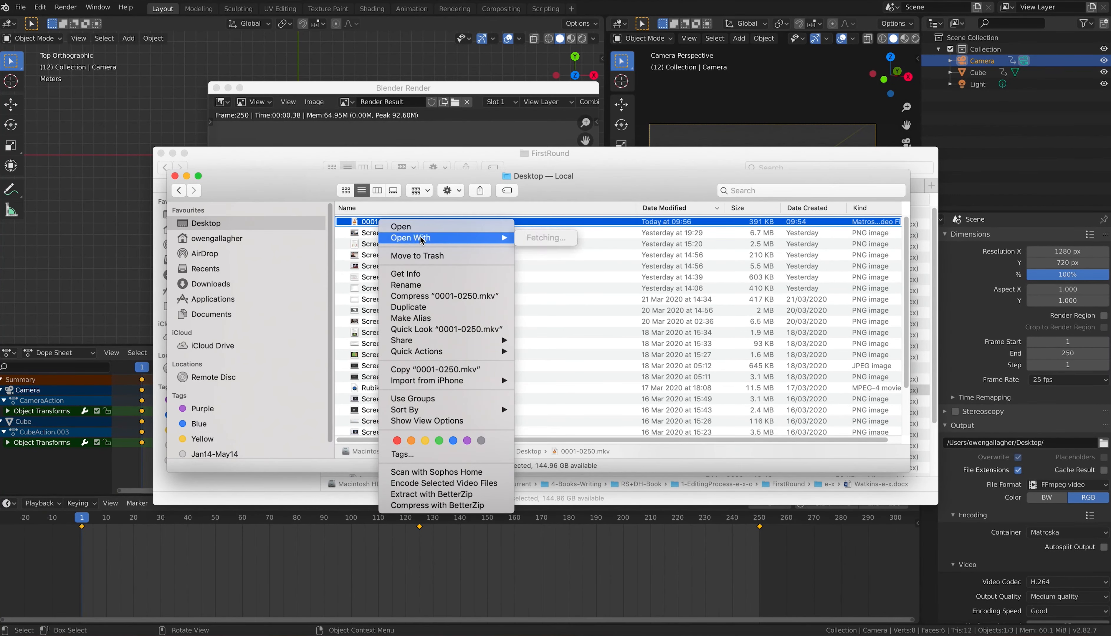
left_click(579, 239)
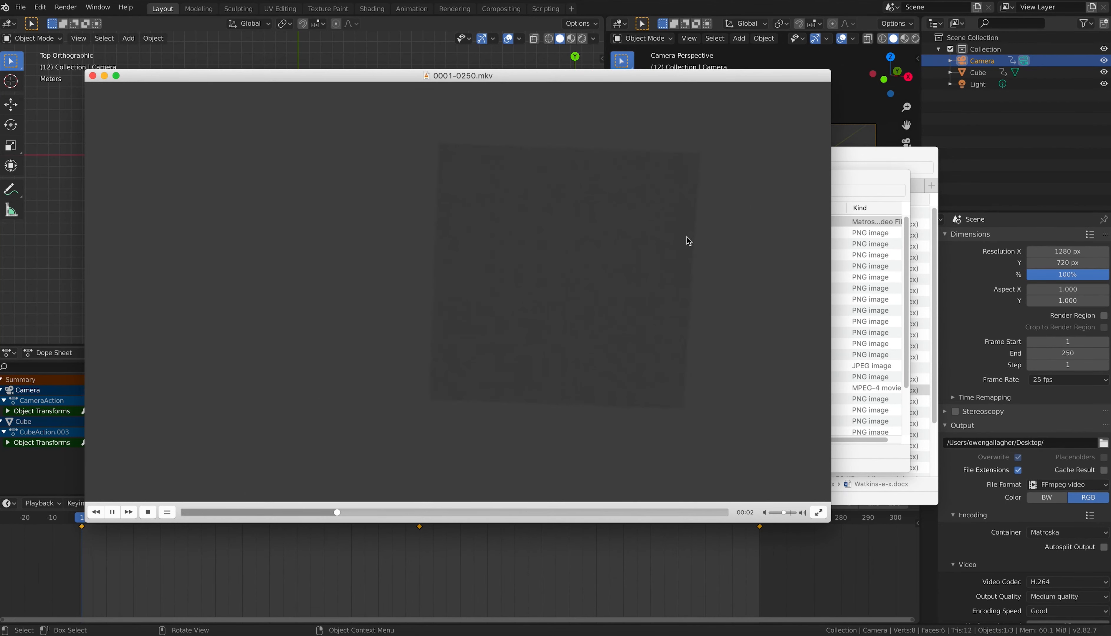
double_click(614, 188)
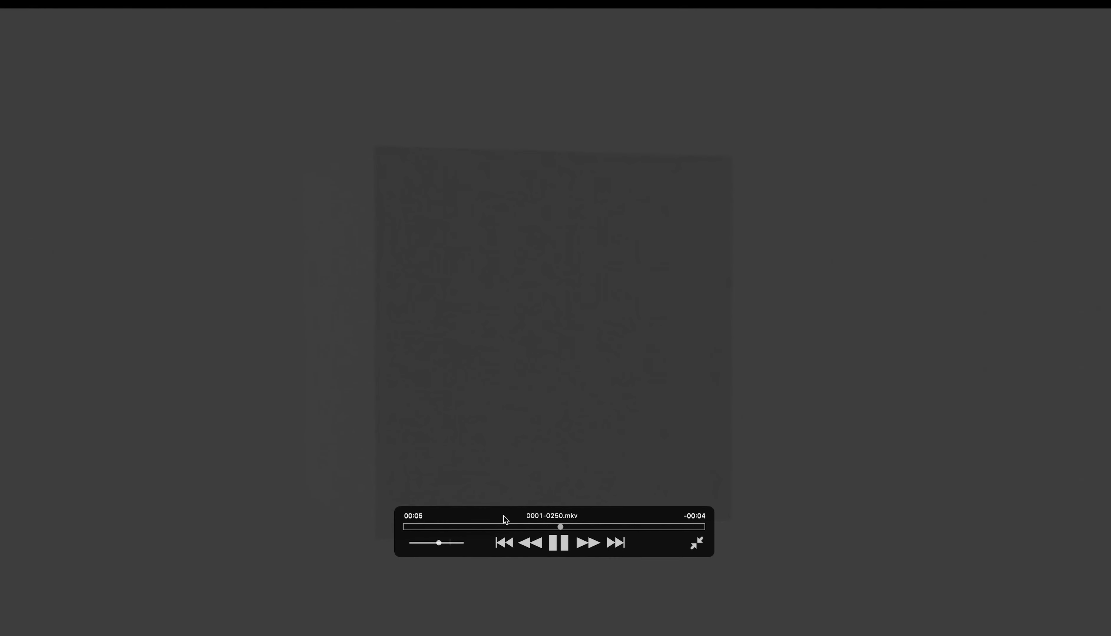
left_click(412, 527)
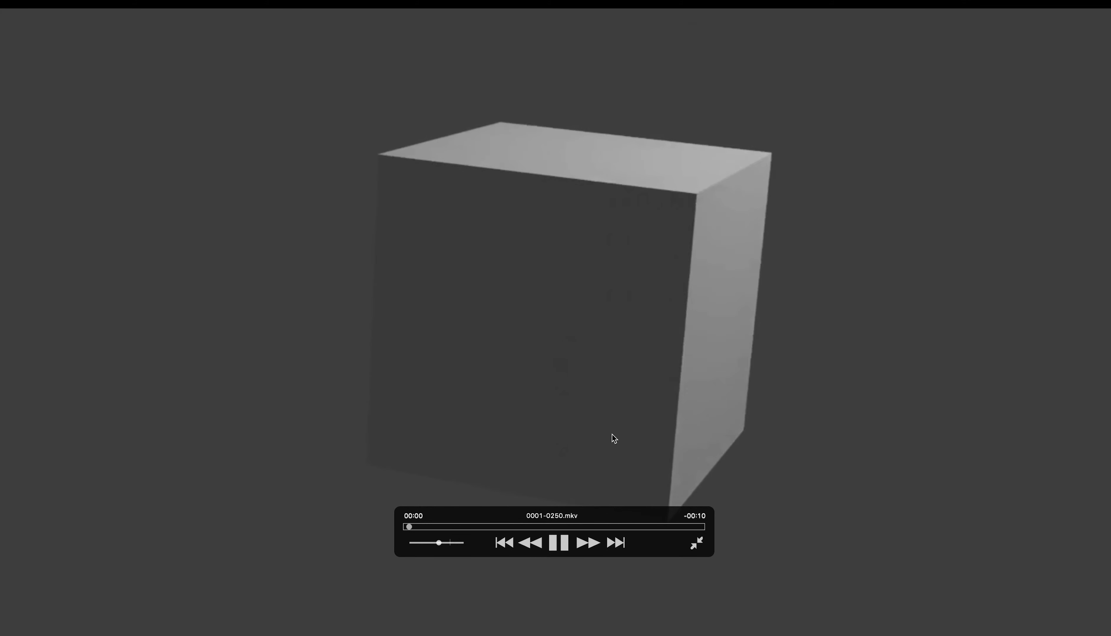